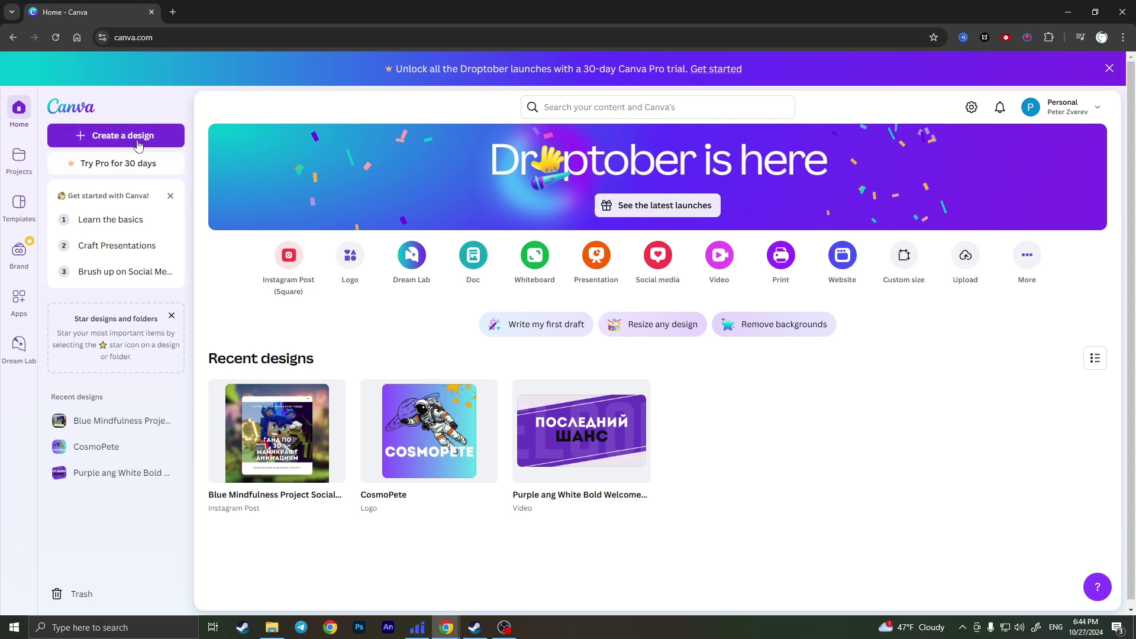
Step: Search the Canva content library for "newspaper"
left_click(572, 109)
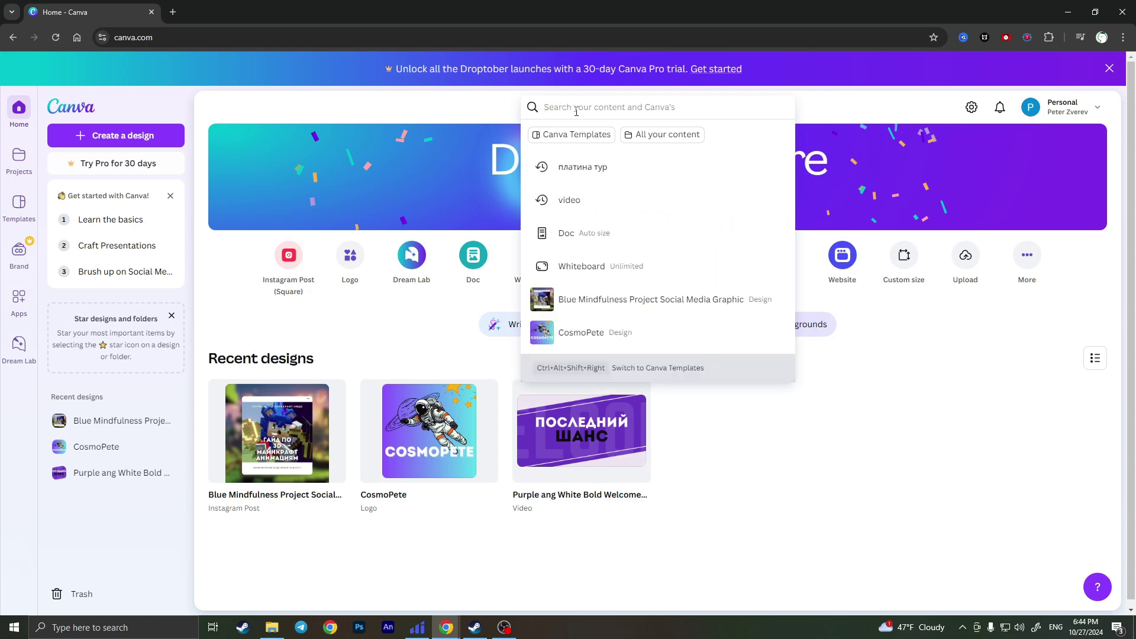
type("new")
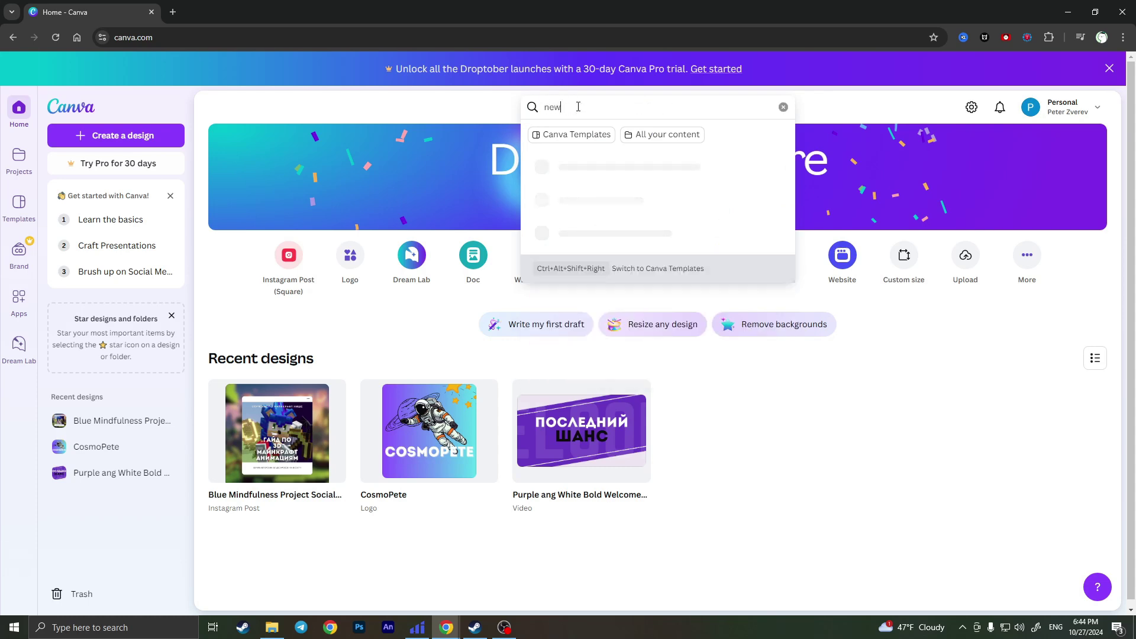
type("spaper")
key("Return")
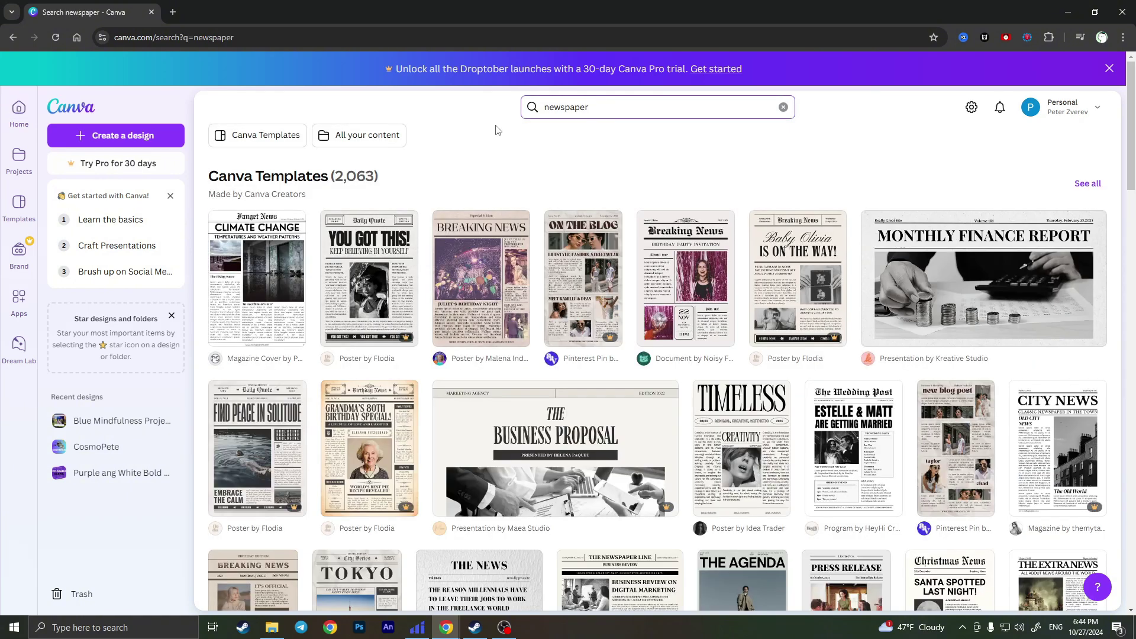
Step: Browse the newspaper template results and compare their layouts to find a suitable design
scroll(477, 134, "down", 1)
scroll(442, 177, "up", 1)
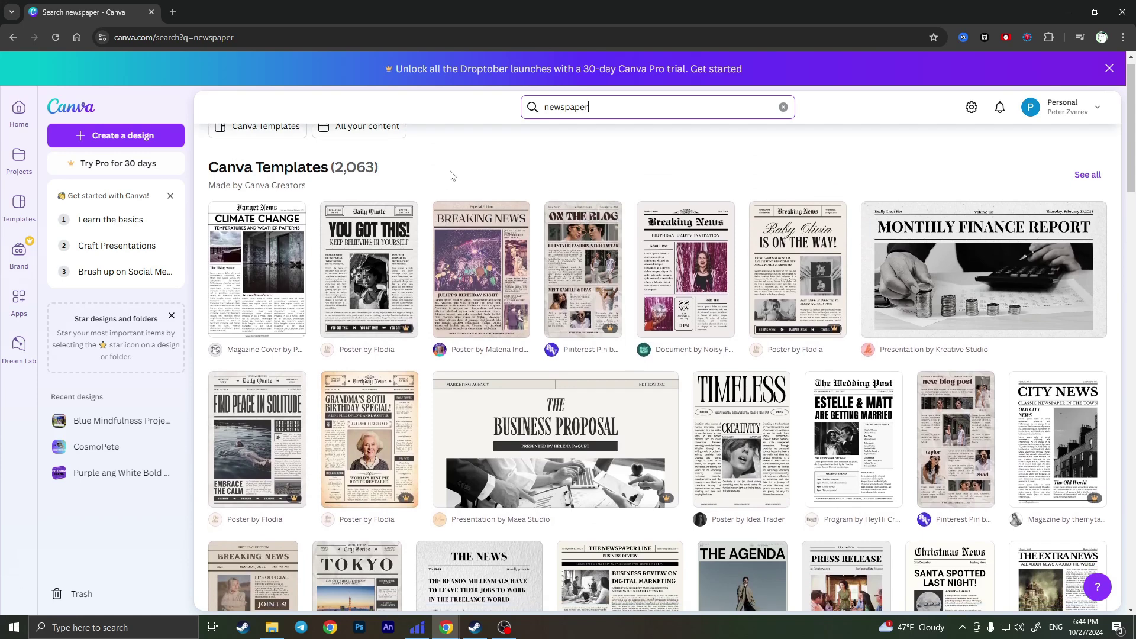
scroll(470, 182, "down", 1)
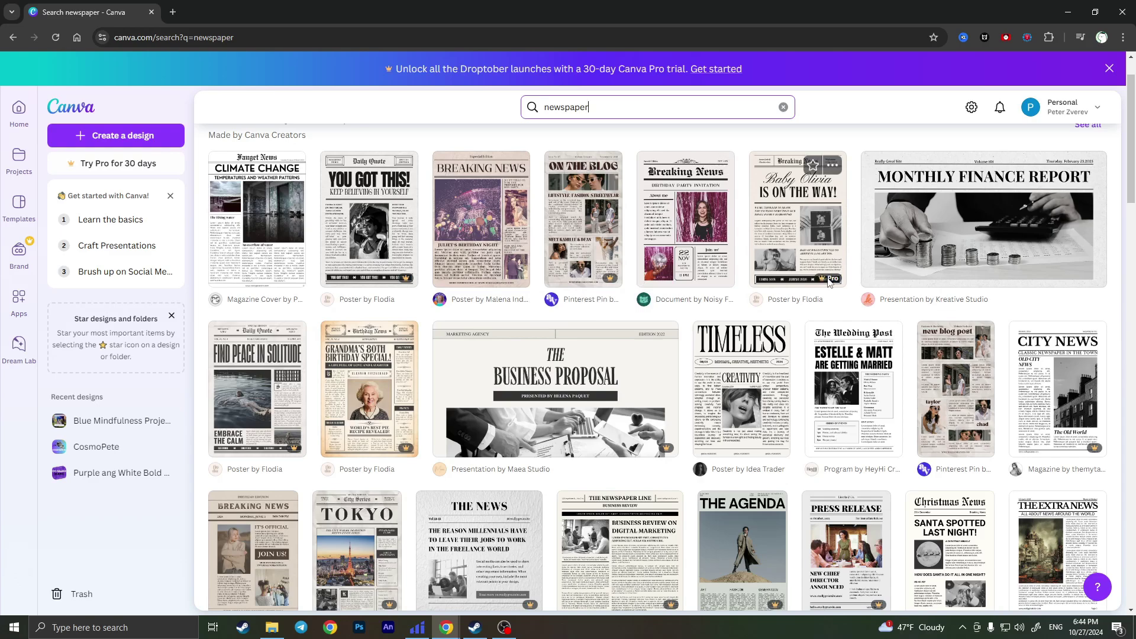
scroll(734, 273, "down", 1)
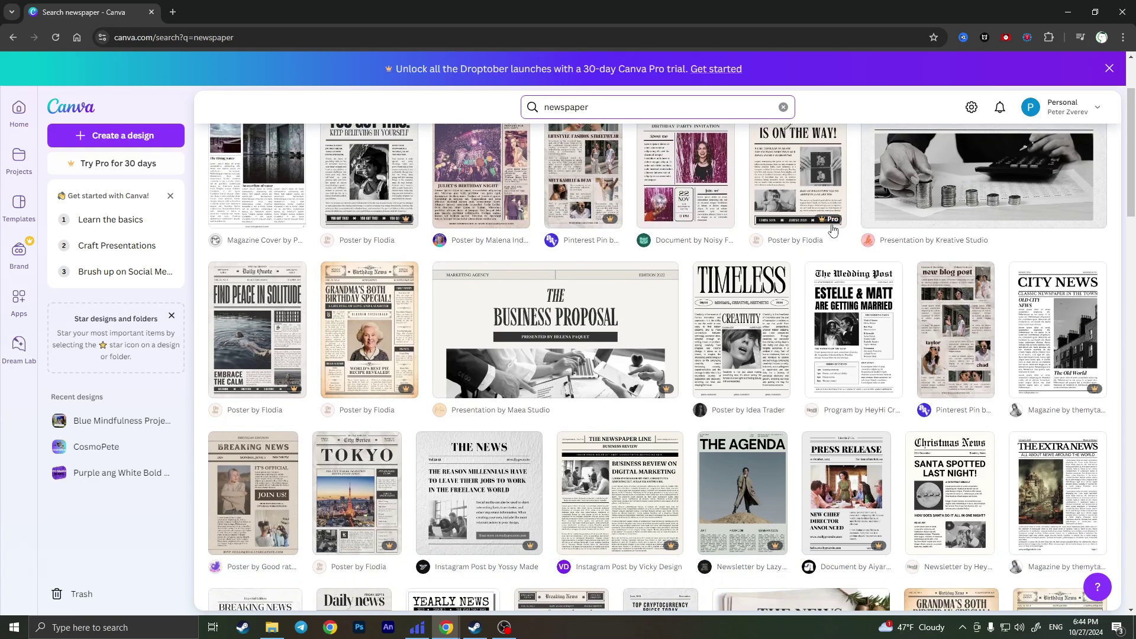
scroll(561, 193, "up", 2)
scroll(769, 272, "down", 6)
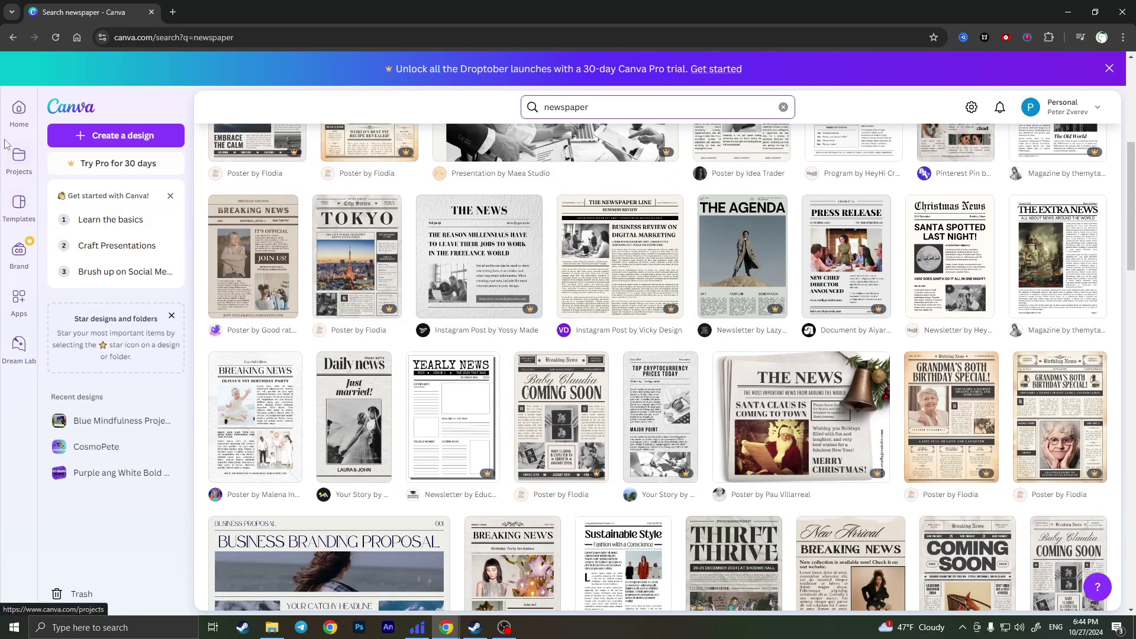
scroll(534, 354, "down", 1)
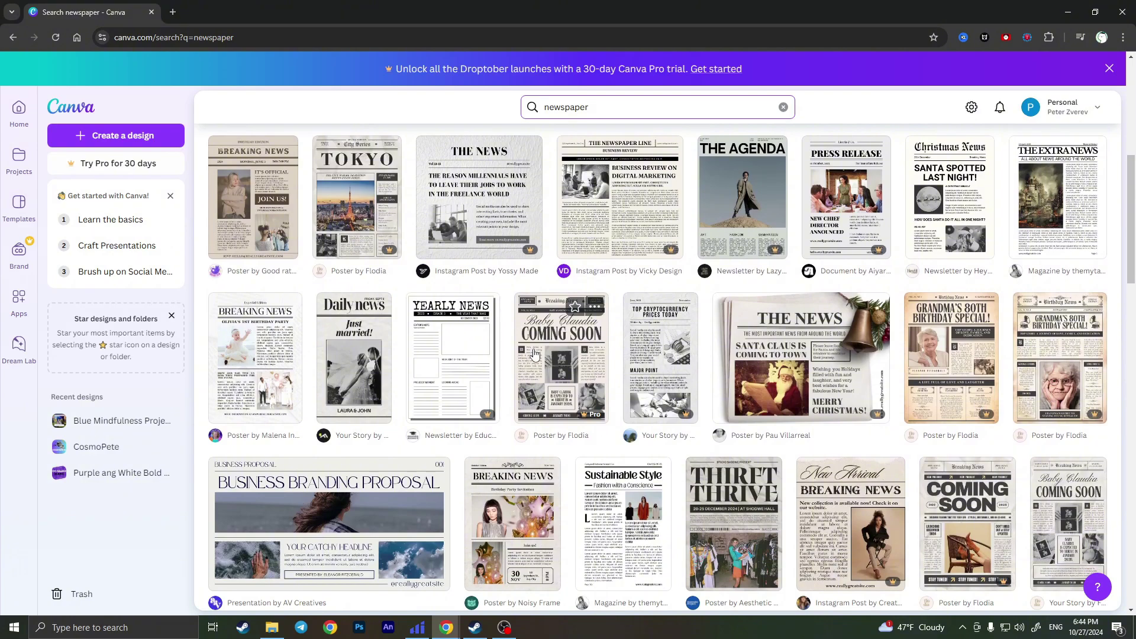
scroll(526, 343, "down", 5)
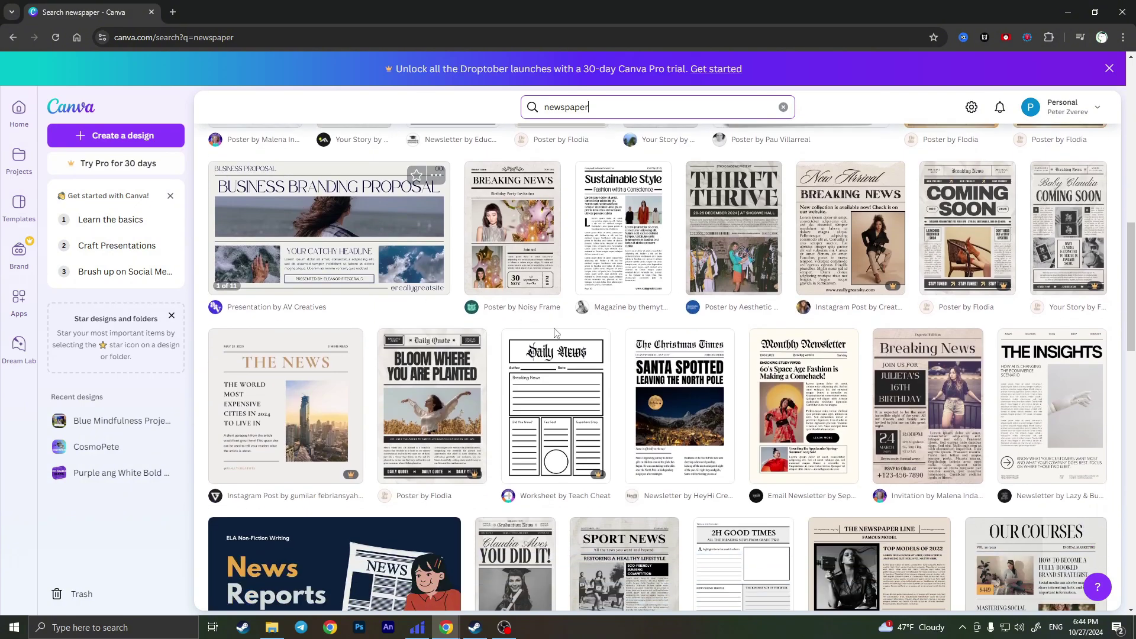
scroll(554, 333, "up", 4)
scroll(615, 391, "down", 5)
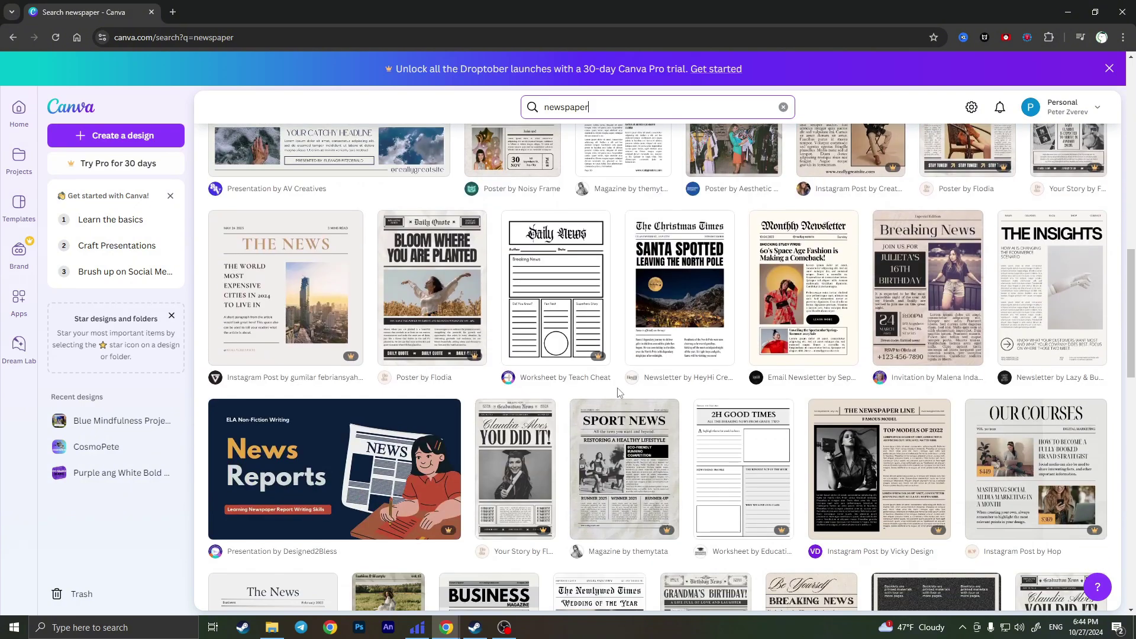
scroll(619, 391, "down", 3)
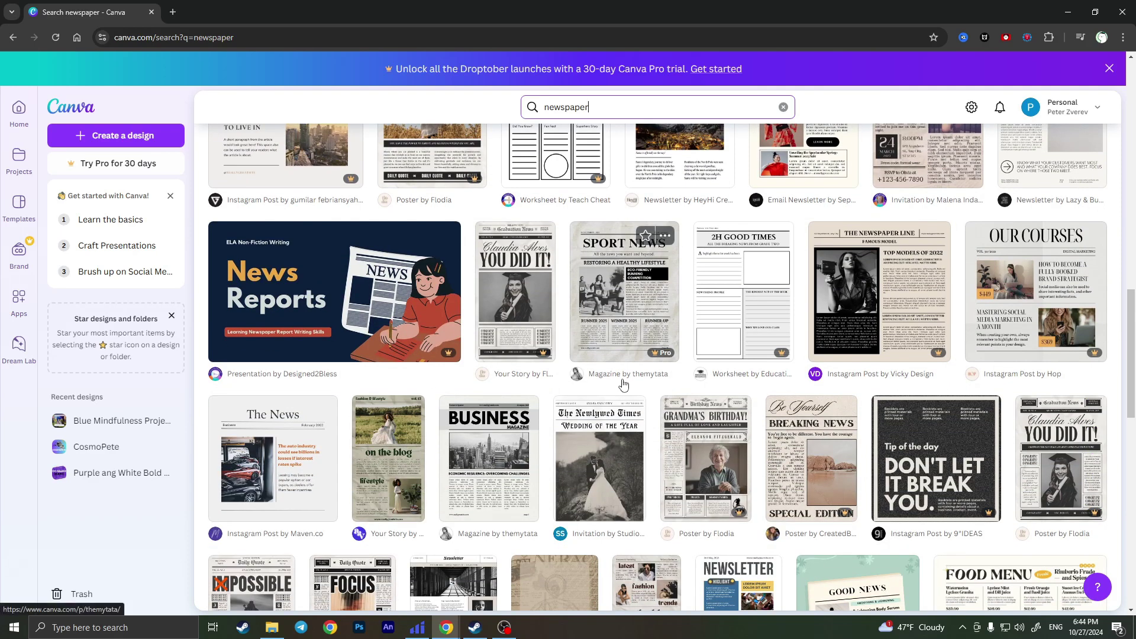
scroll(623, 385, "down", 3)
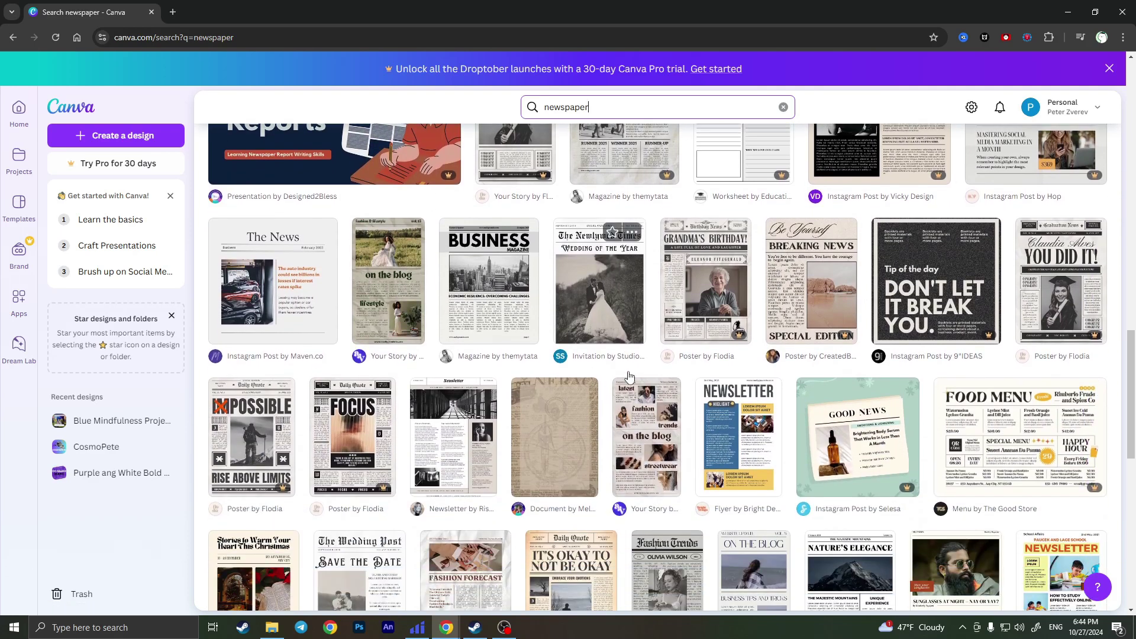
scroll(629, 377, "down", 2)
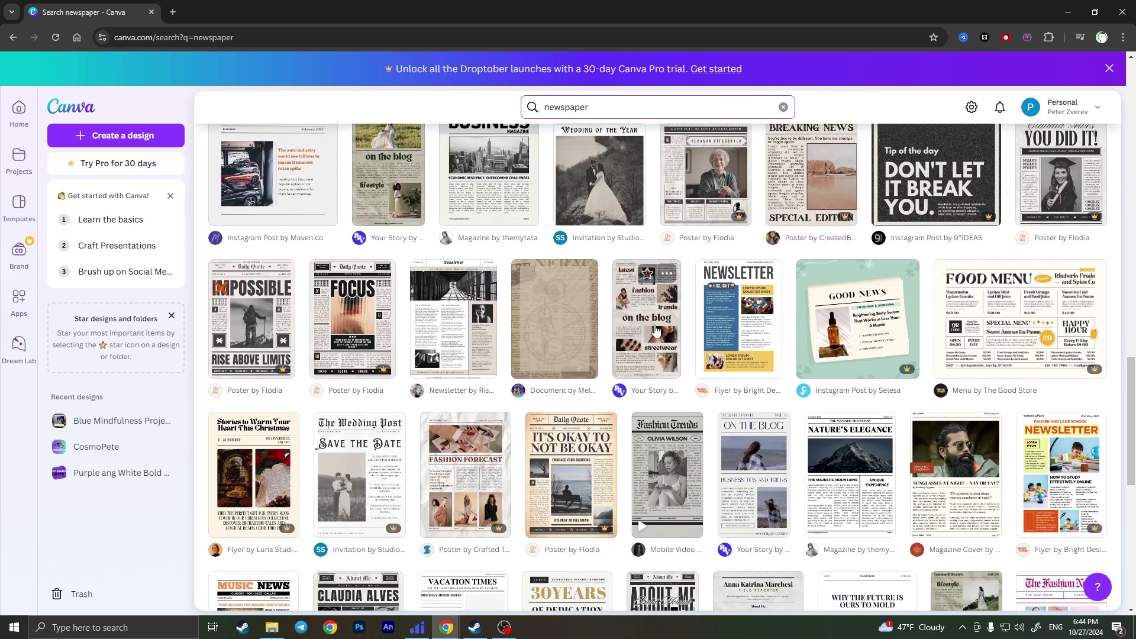
scroll(450, 328, "down", 1)
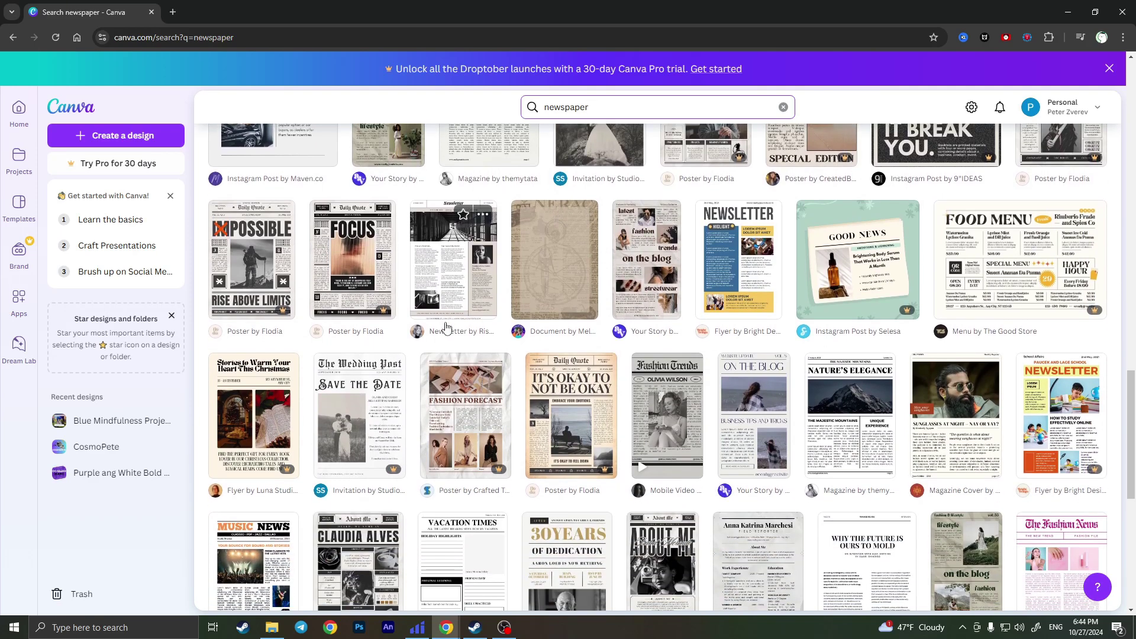
scroll(503, 355, "down", 1)
scroll(698, 402, "up", 1)
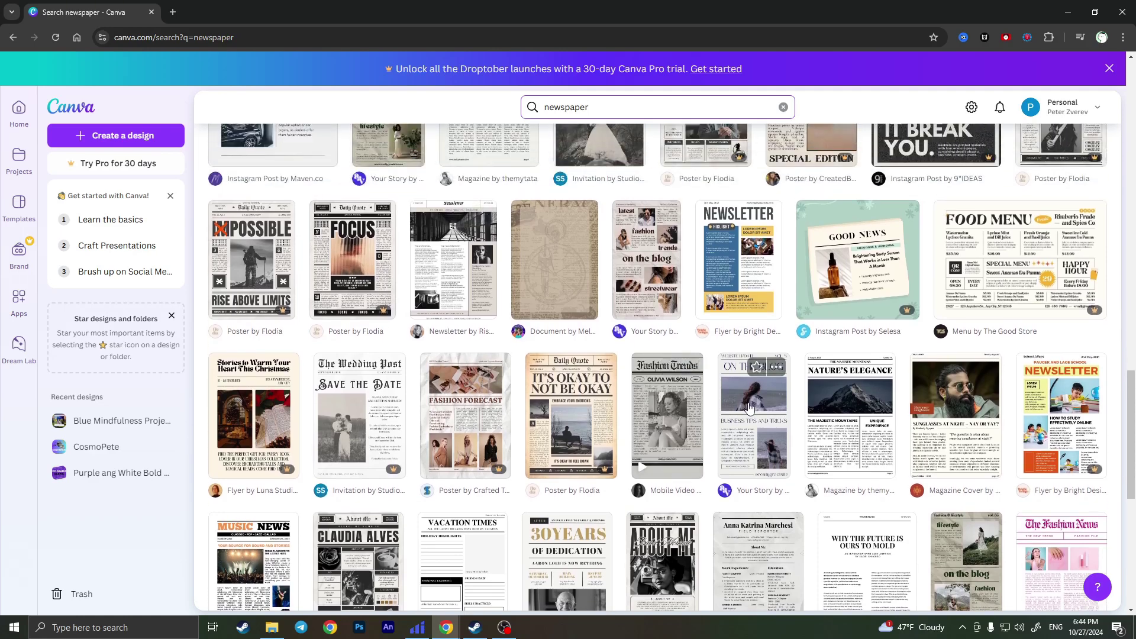
Step: Choose the "Navy Blue Modern Newspaper Your Story" template and open it for customizing
left_click(749, 406)
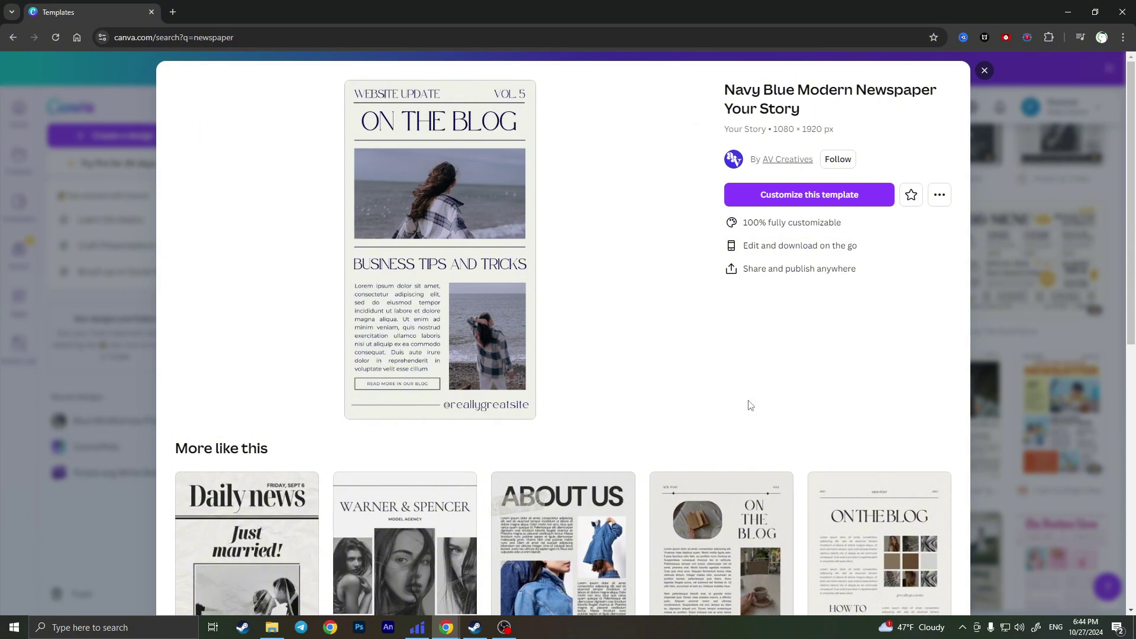
left_click(824, 199)
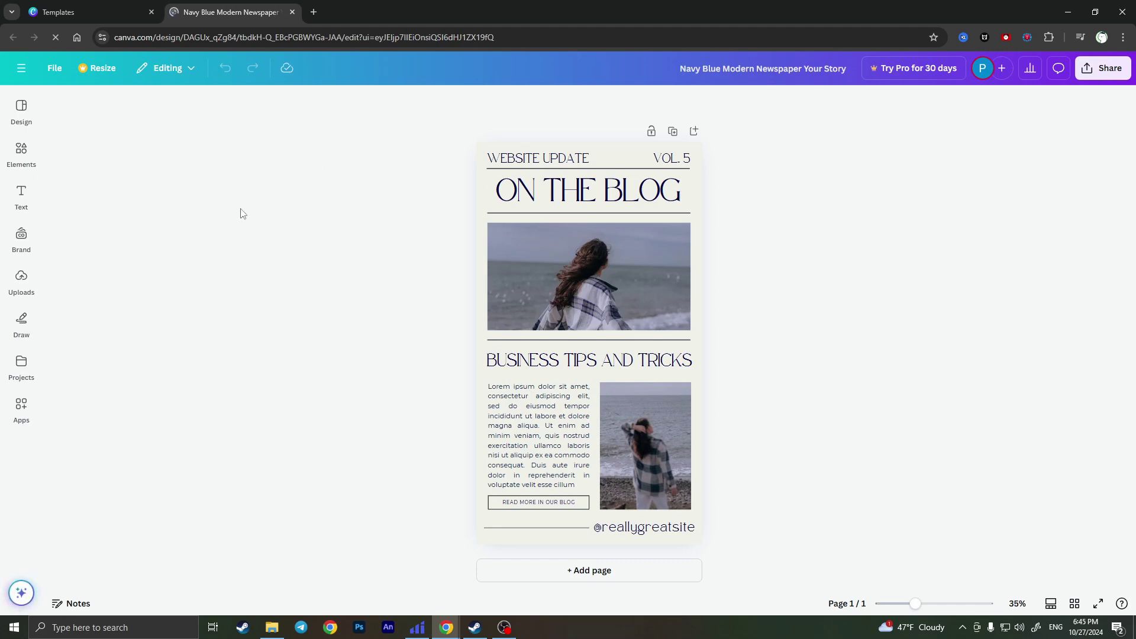
left_click(484, 201)
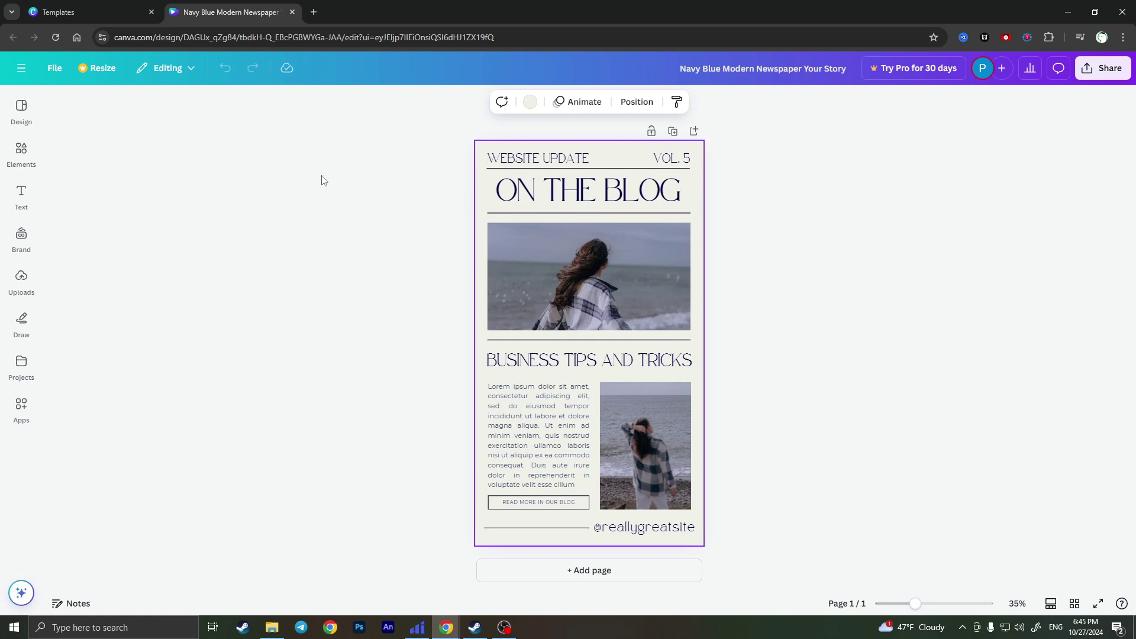
left_click(403, 172)
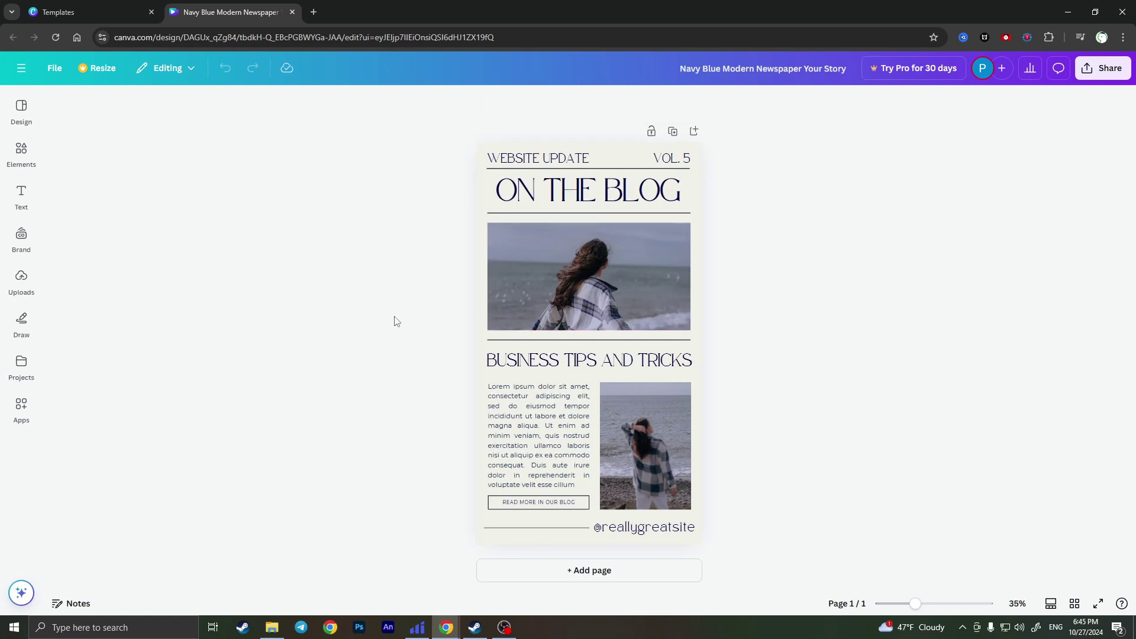
left_click_drag(463, 156, 726, 550)
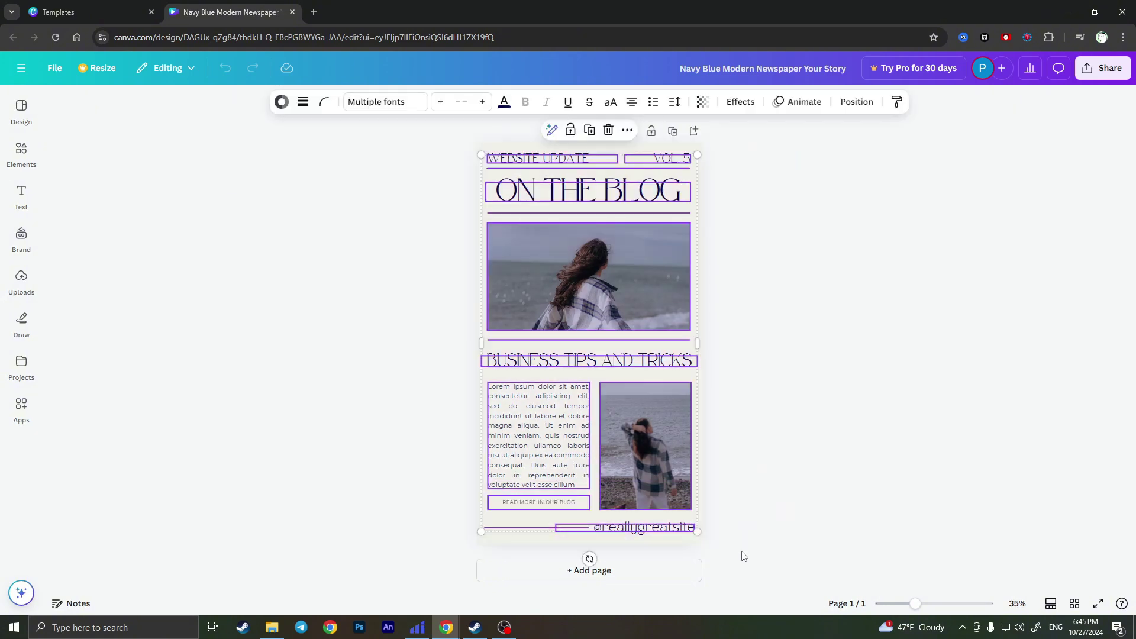
left_click(444, 210)
left_click_drag(455, 130, 779, 509)
left_click(769, 492)
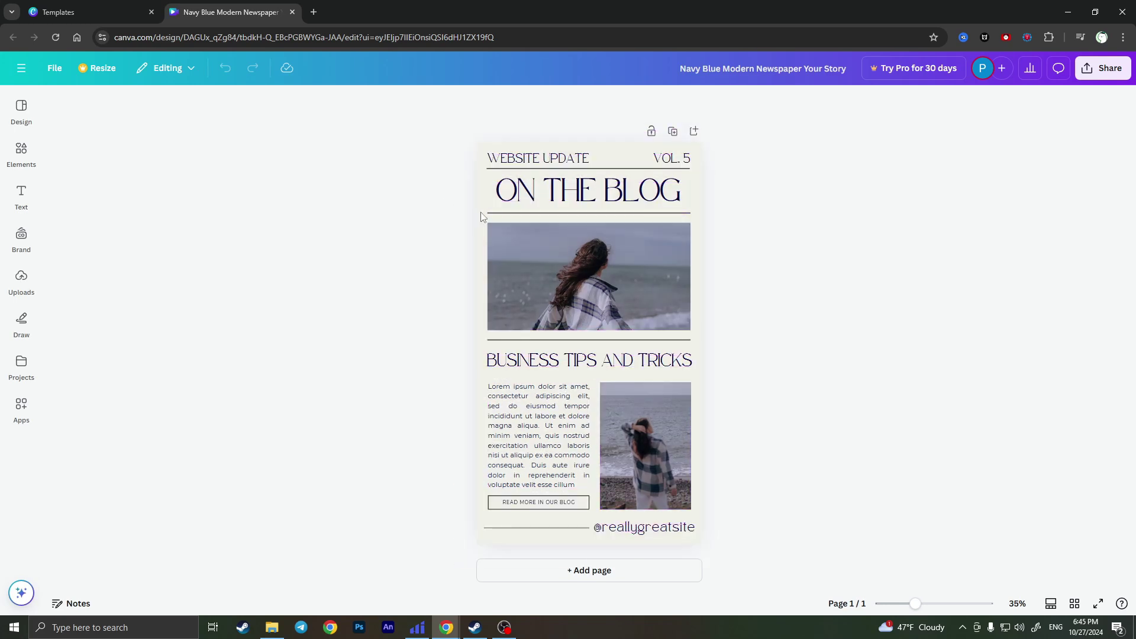
left_click(484, 201)
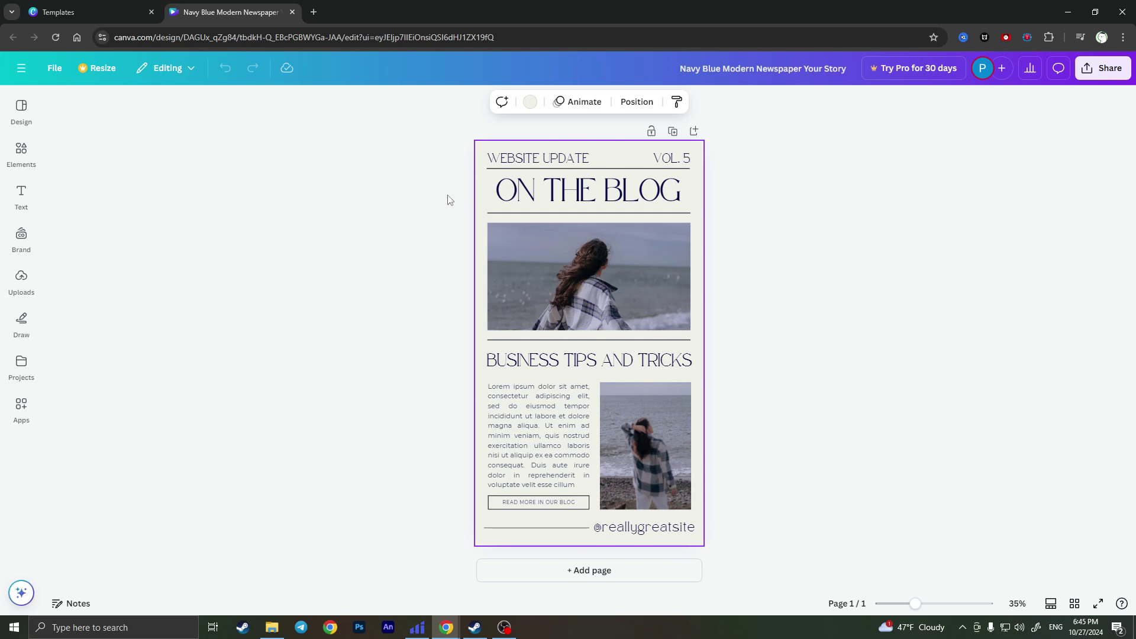
left_click(450, 200)
Step: Change the newspaper page's background to the light gray from the default solid colors
left_click(480, 182)
left_click(531, 105)
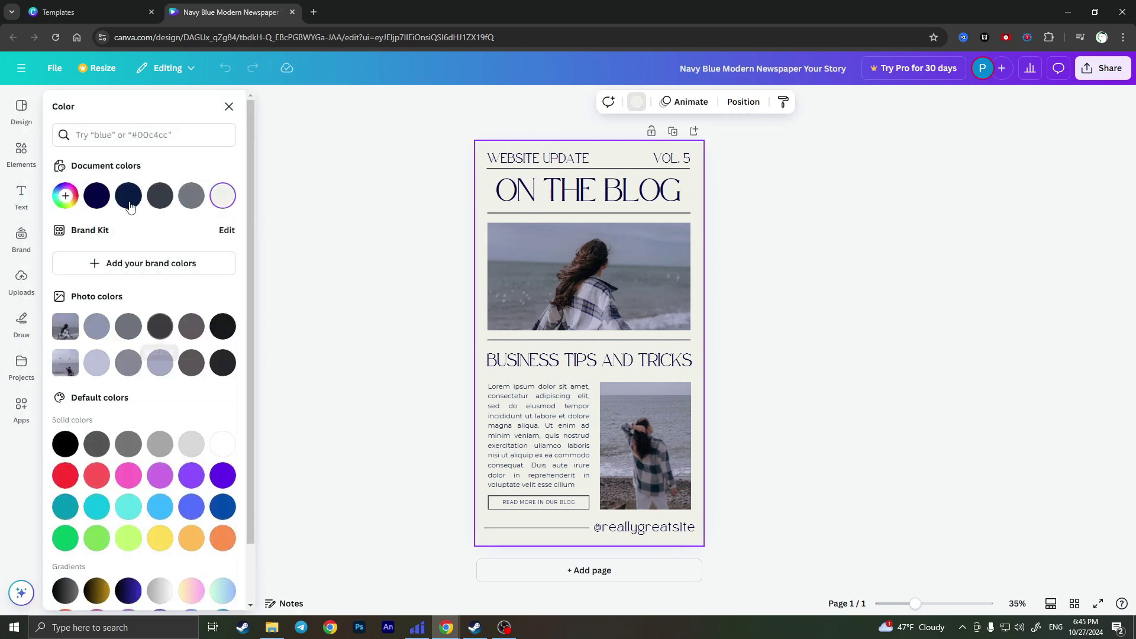
scroll(171, 282, "down", 2)
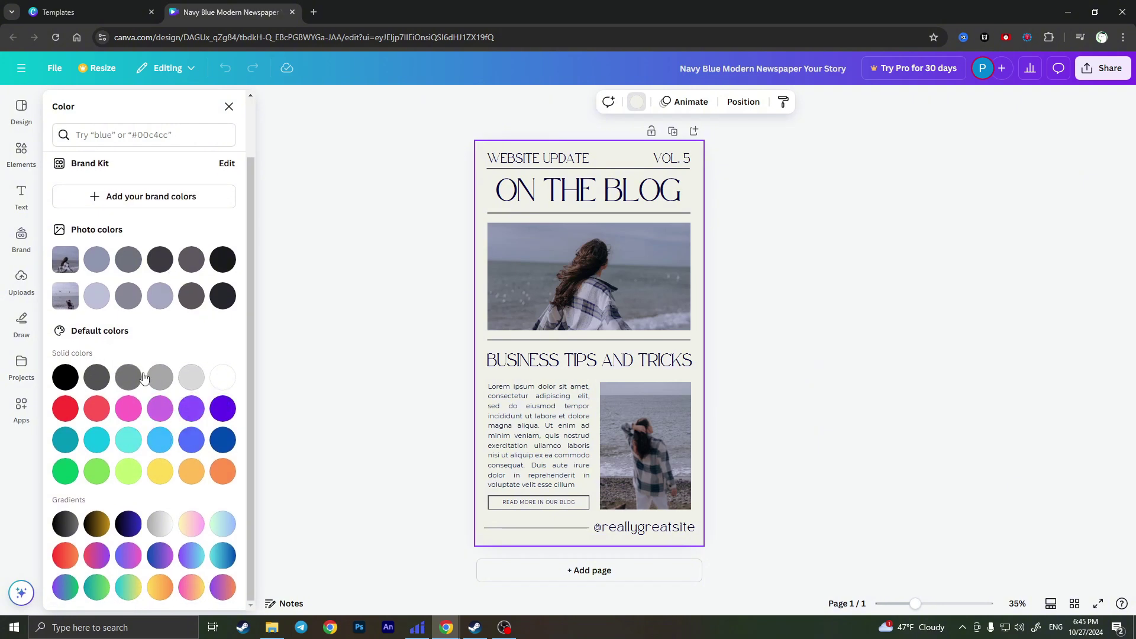
left_click(190, 382)
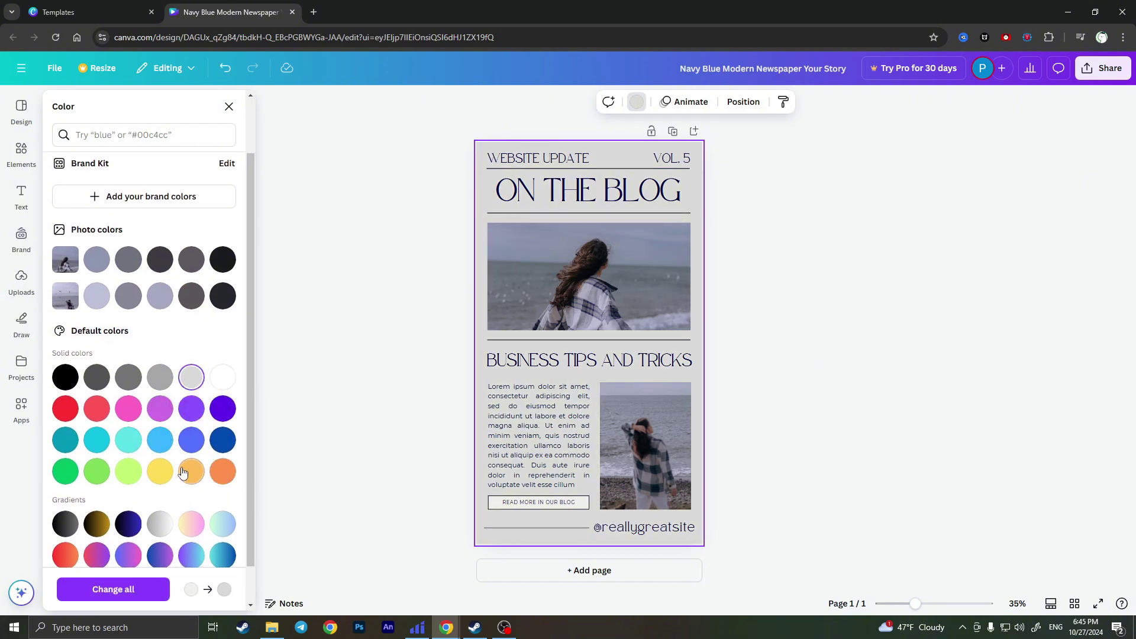
left_click(166, 553)
left_click(97, 471)
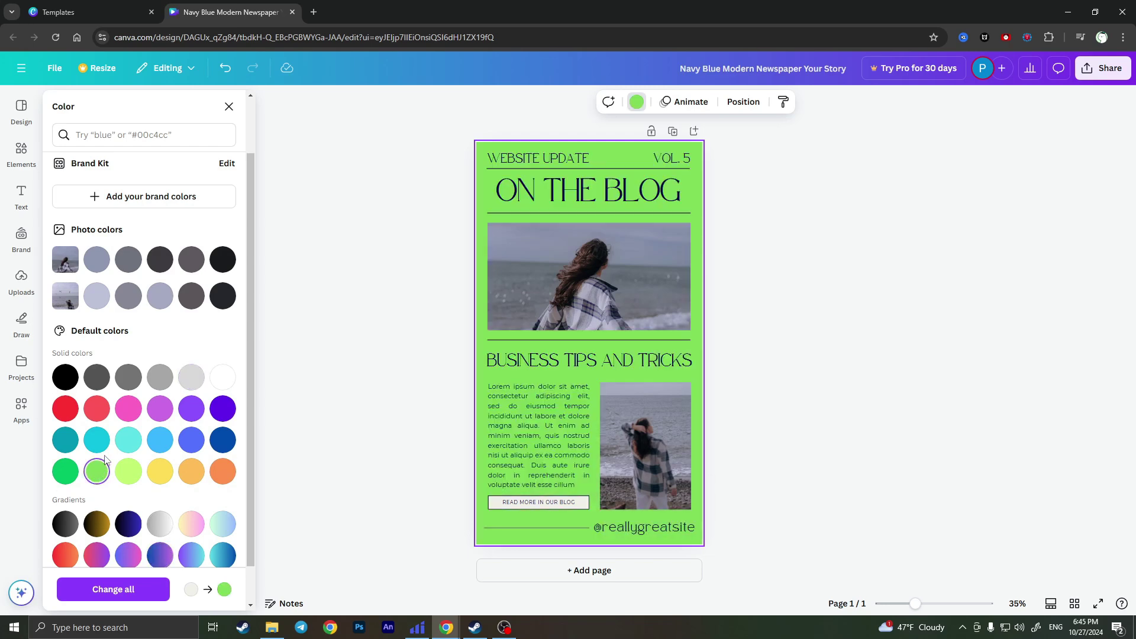
left_click(191, 385)
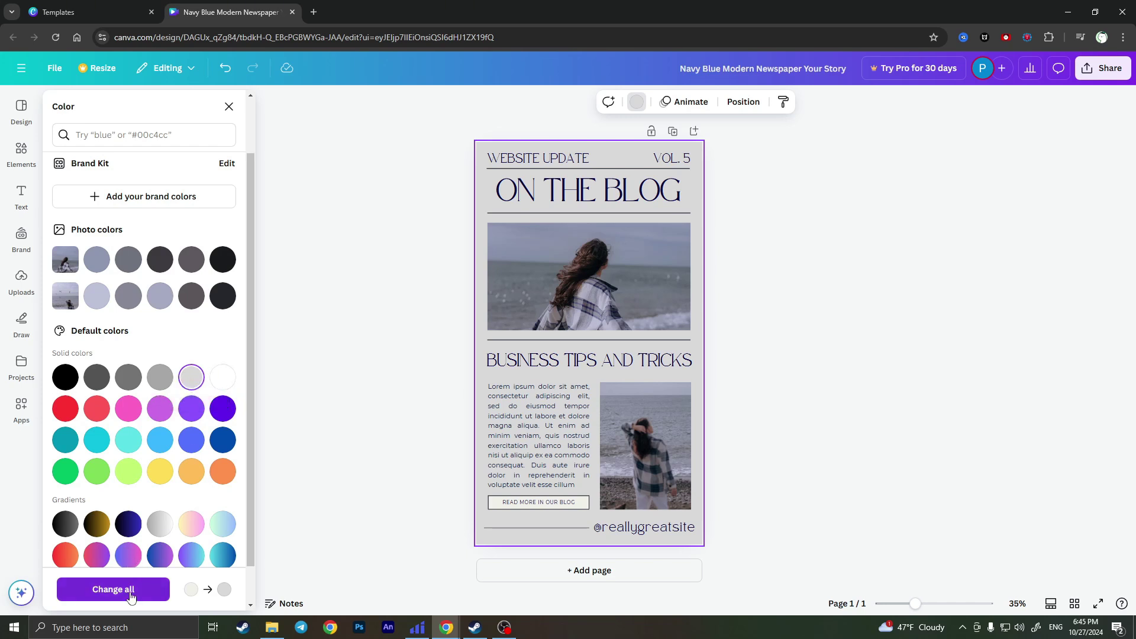
left_click(228, 107)
left_click(430, 324)
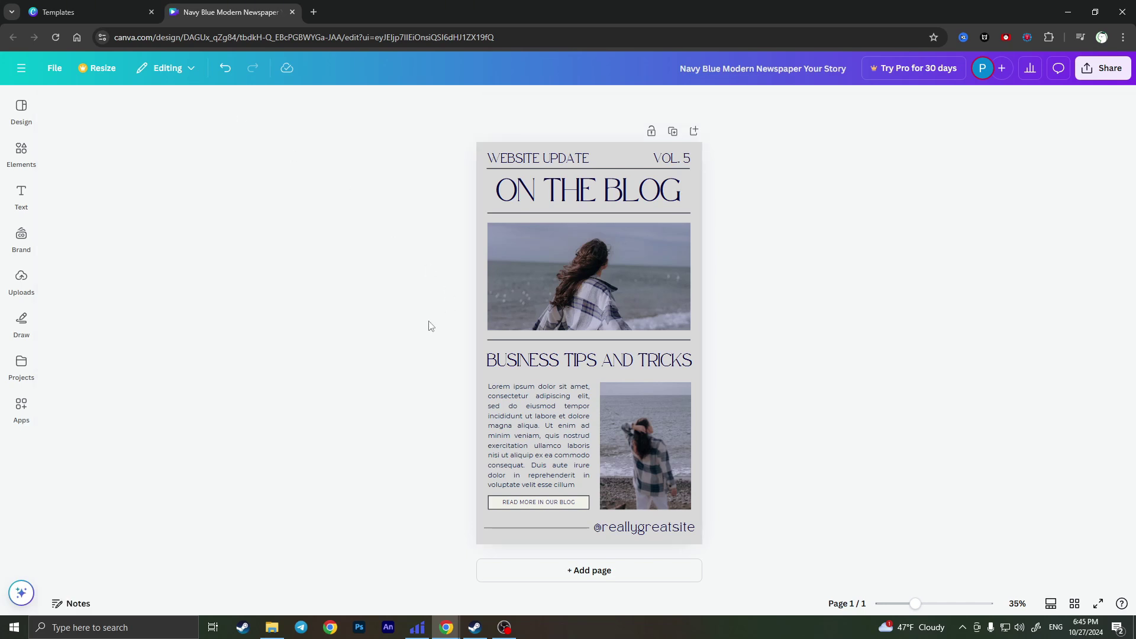
Step: Fill the "READ MORE IN OUR BLOG" box with the same default light gray as the page background
left_click(581, 506)
left_click(581, 507)
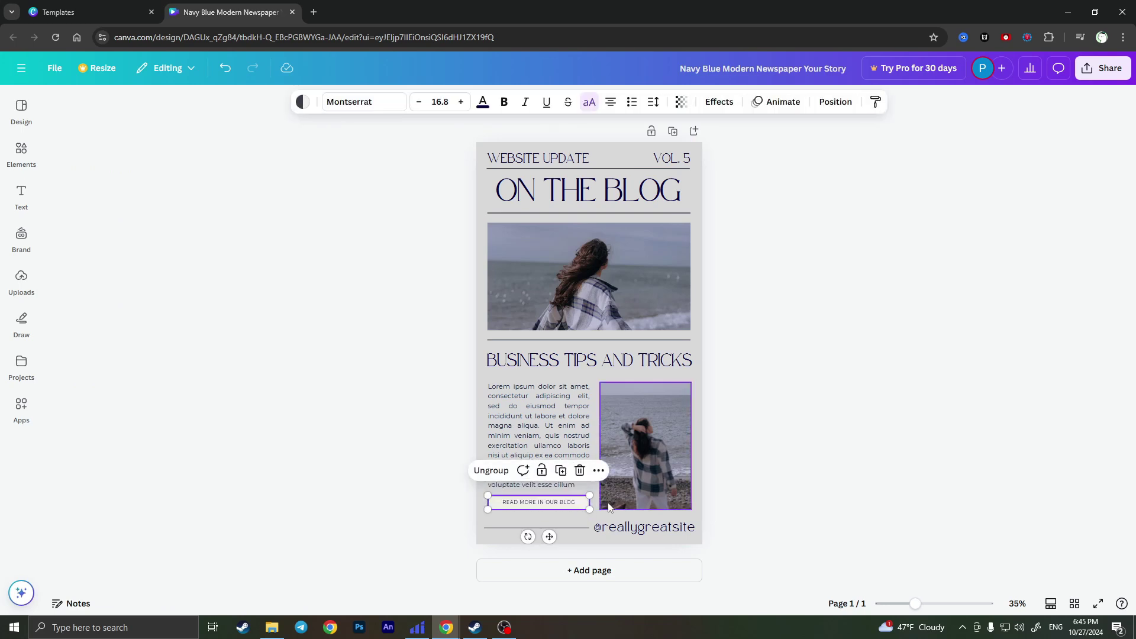
left_click(302, 102)
left_click(191, 475)
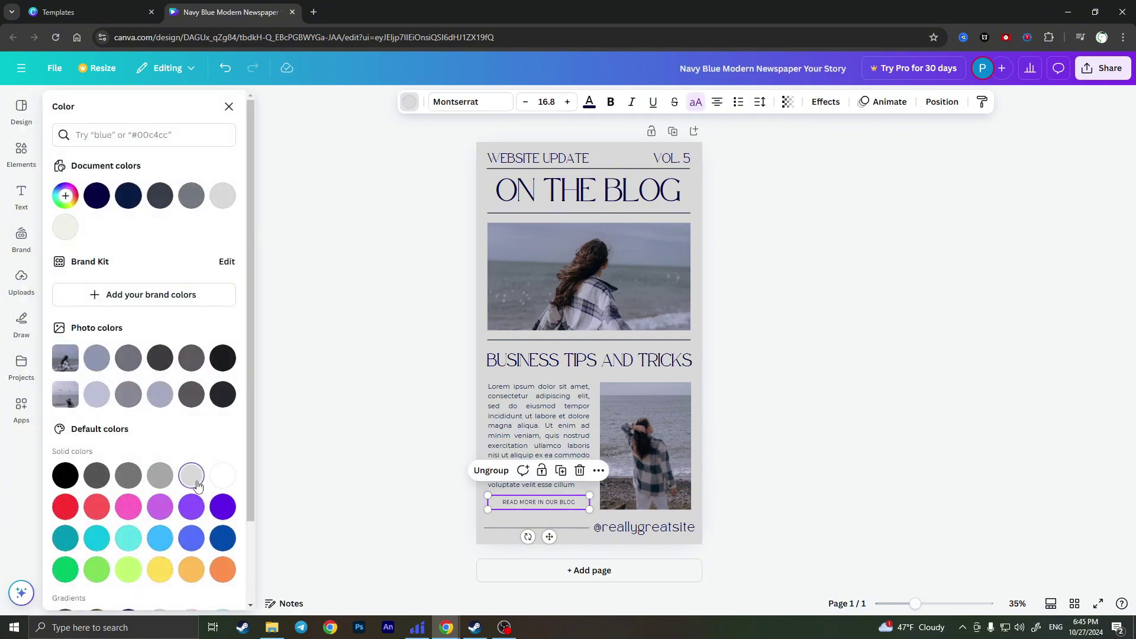
left_click(363, 431)
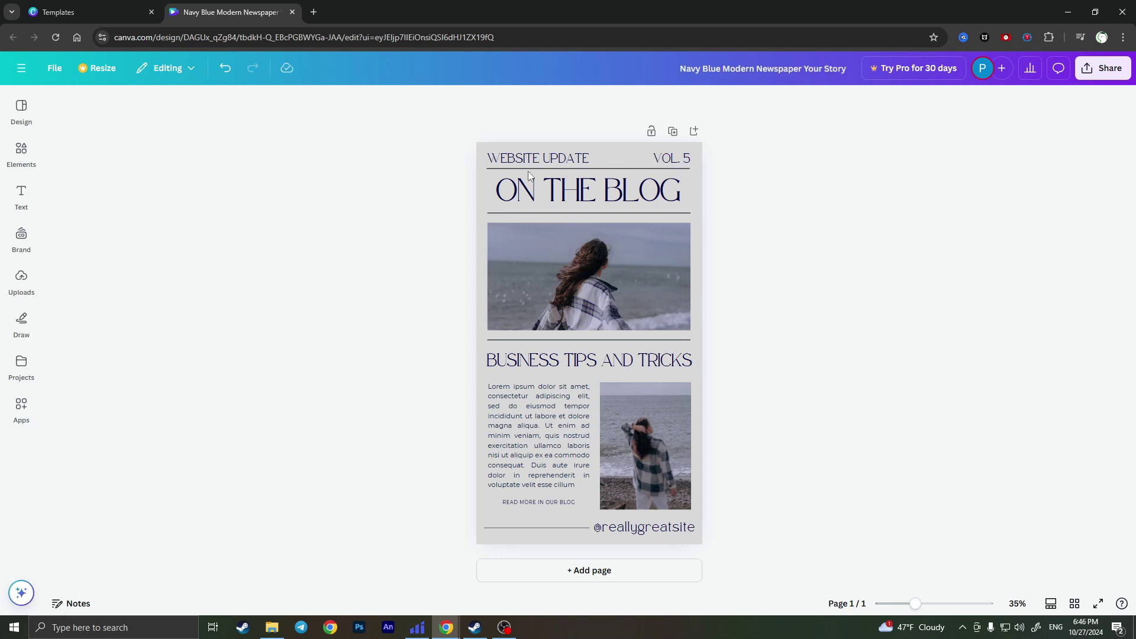
Step: Change the volume number in the newspaper's header text to 1
left_click(674, 165)
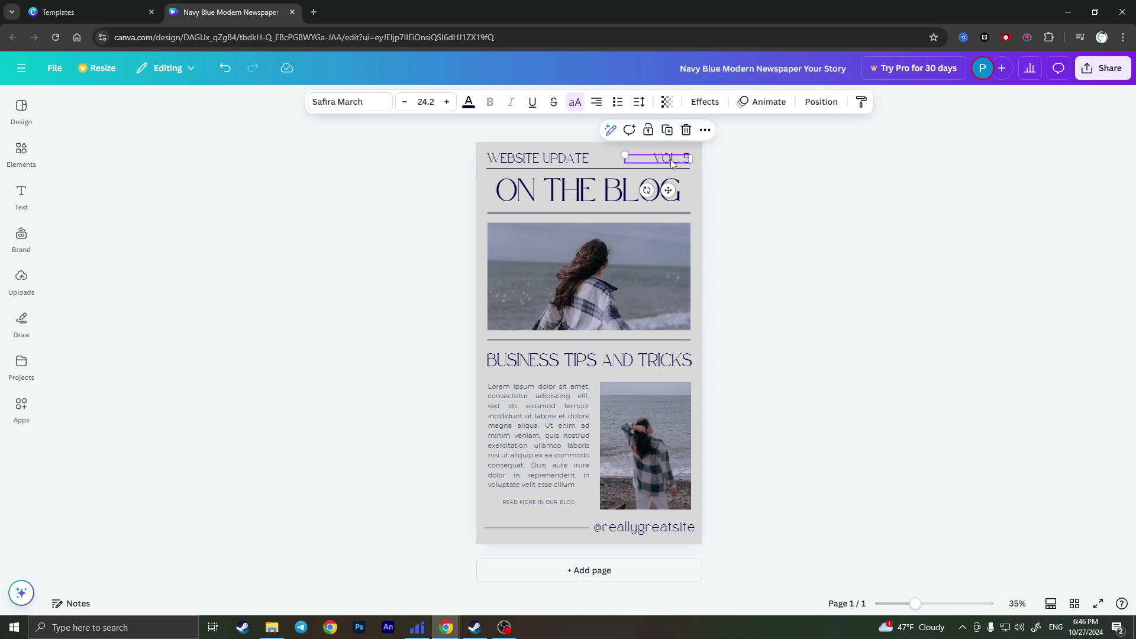
double_click(672, 163)
left_click(686, 159)
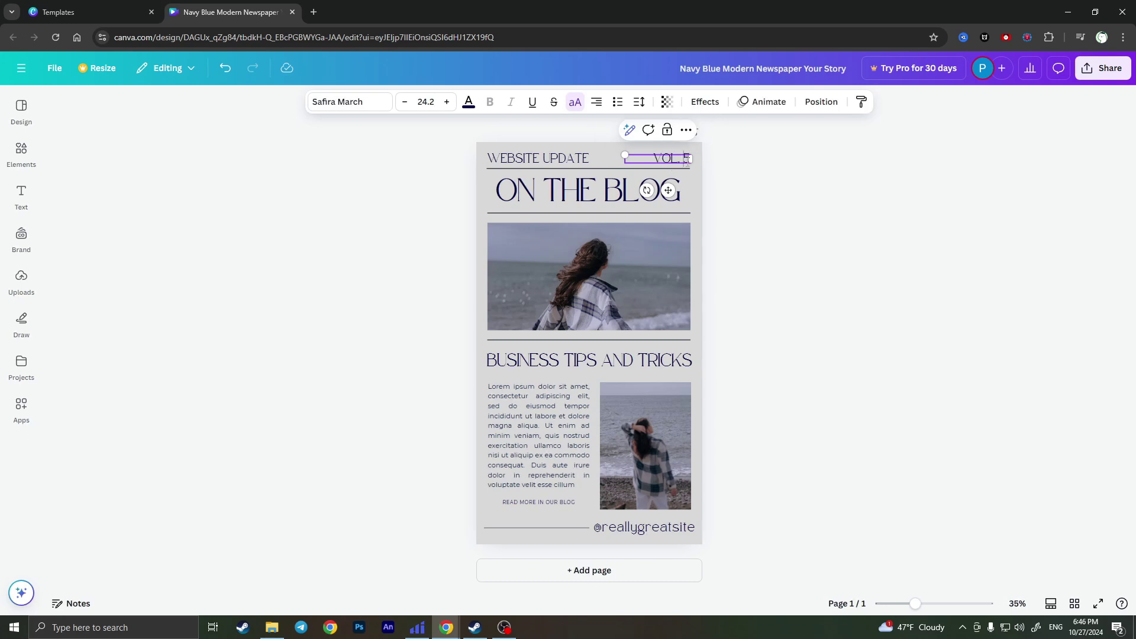
mouse_move(689, 159)
left_mouse_down()
mouse_move(653, 158)
mouse_move(683, 158)
left_mouse_up()
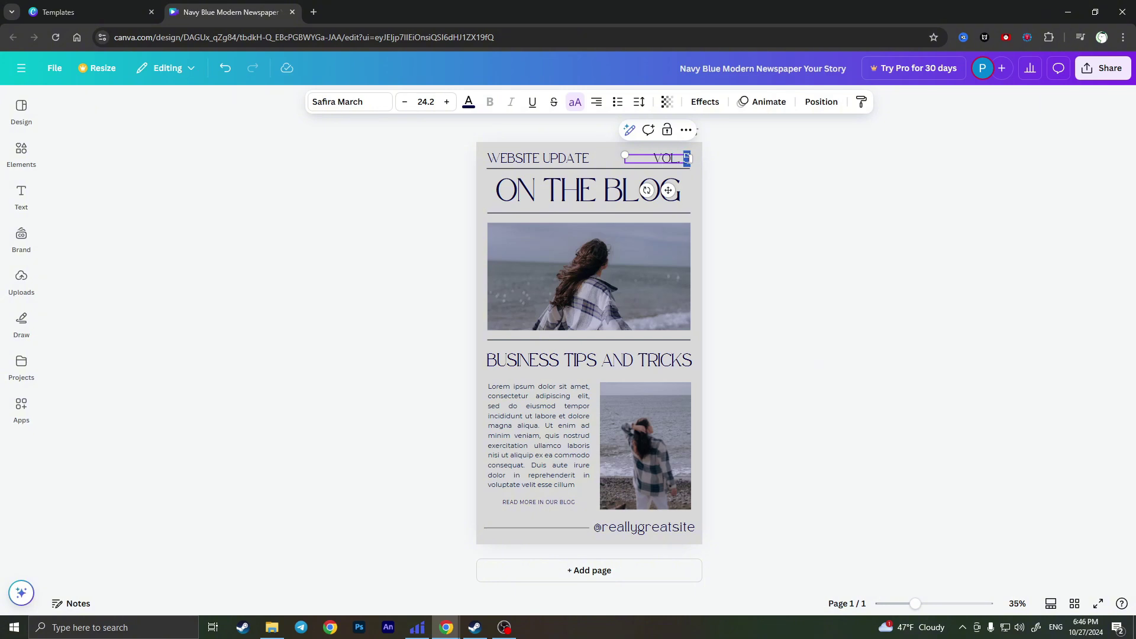
type("1")
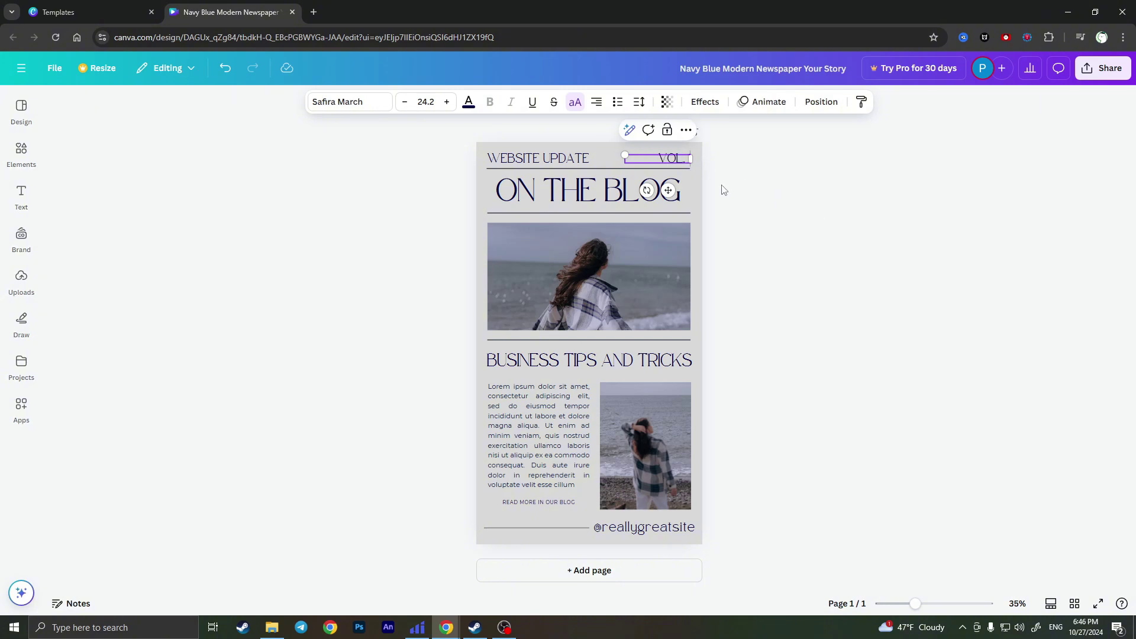
Step: Replace the "WEBSITE UPDATE" text in the newspaper's header with "TUTORIAL CHANNEL"
left_click(732, 188)
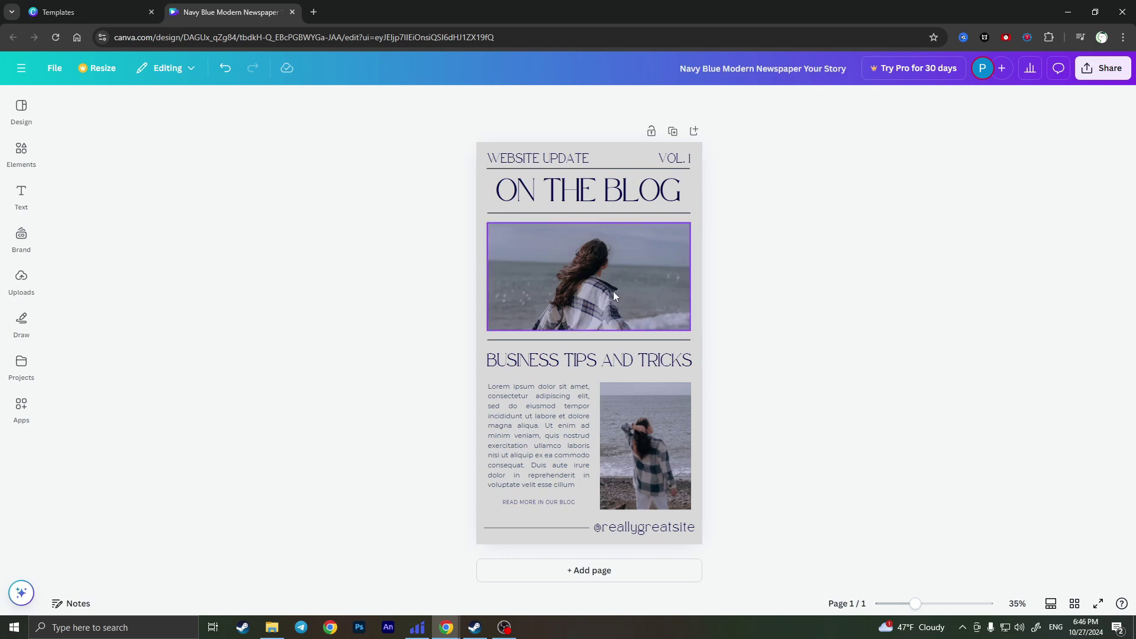
double_click(532, 162)
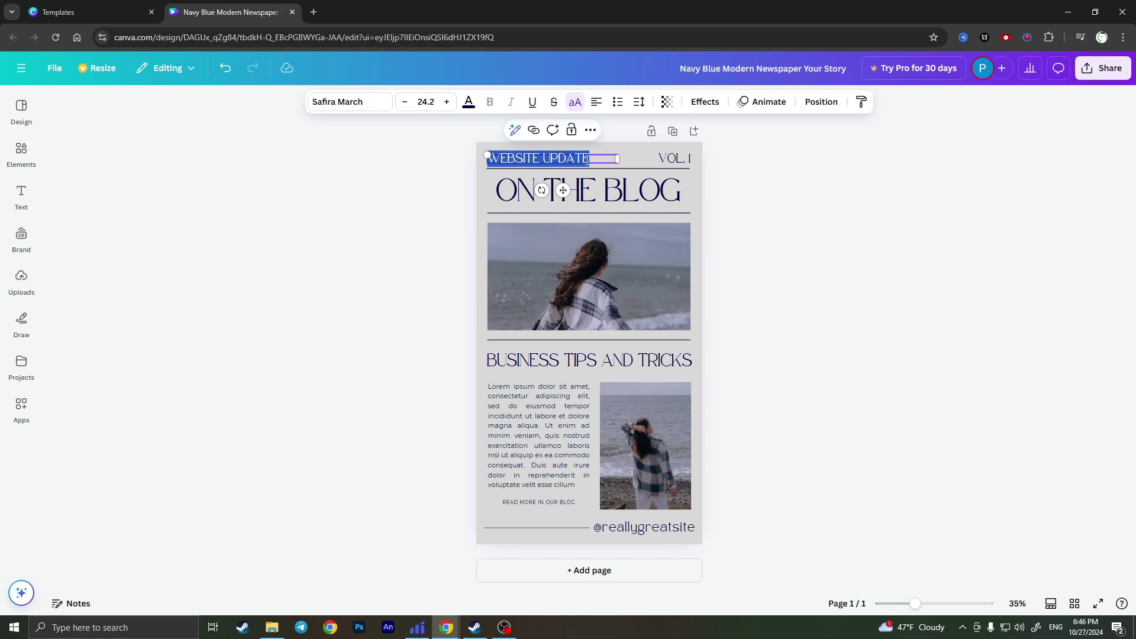
type("TUTORIAL")
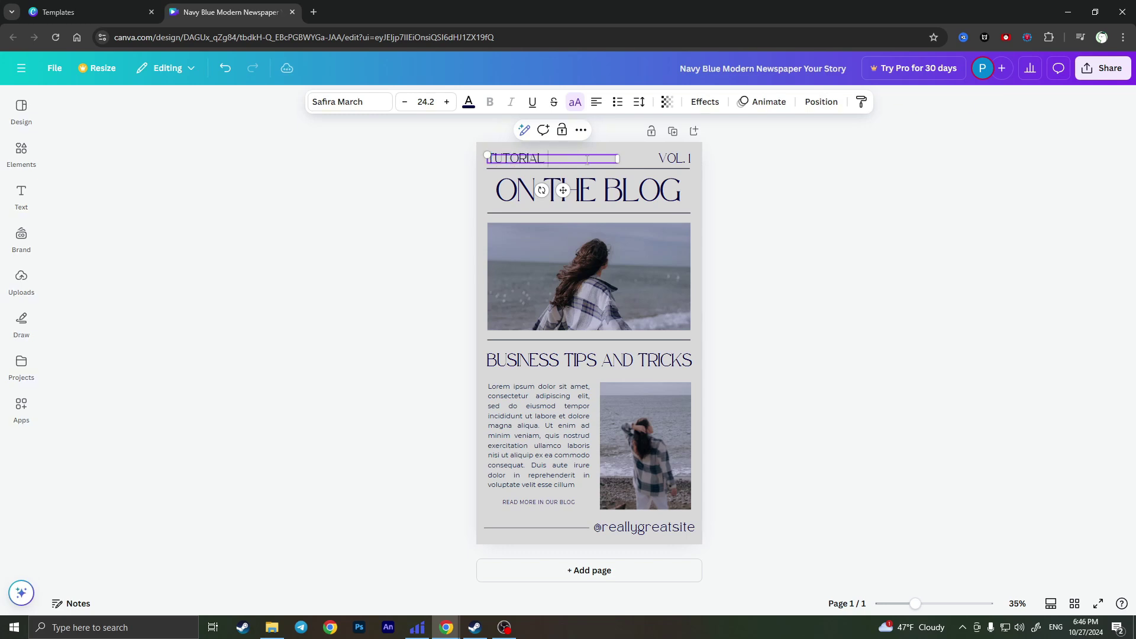
type(" CHANNEL")
left_click(840, 291)
Step: Change the font of the "TUTORIAL CHANNEL" header text to League Spartan
left_click(550, 158)
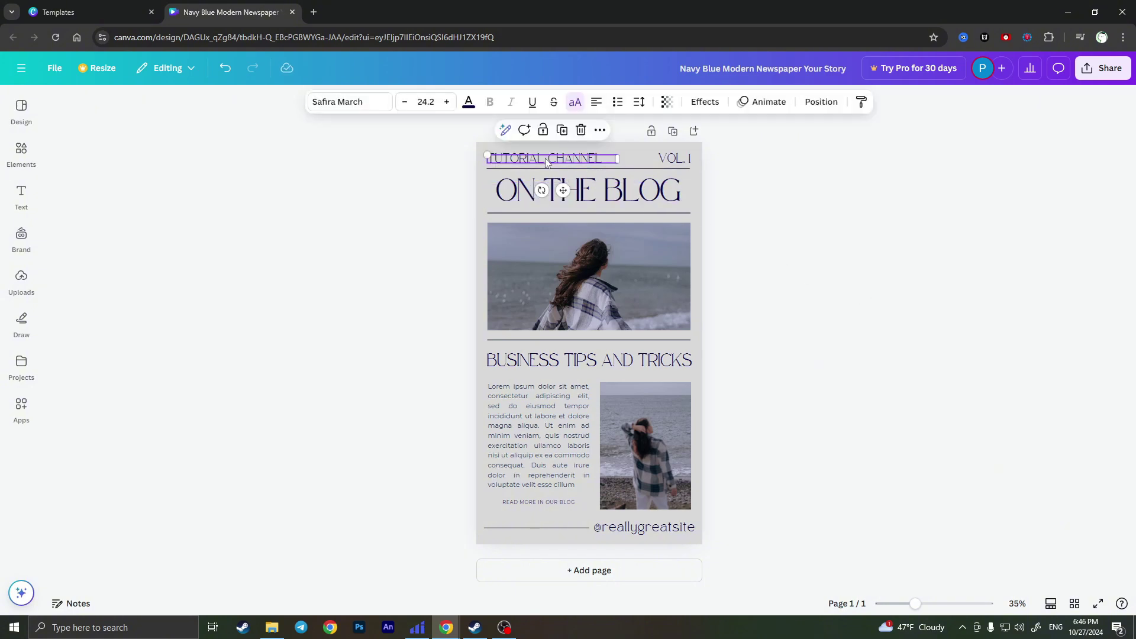
left_click(377, 106)
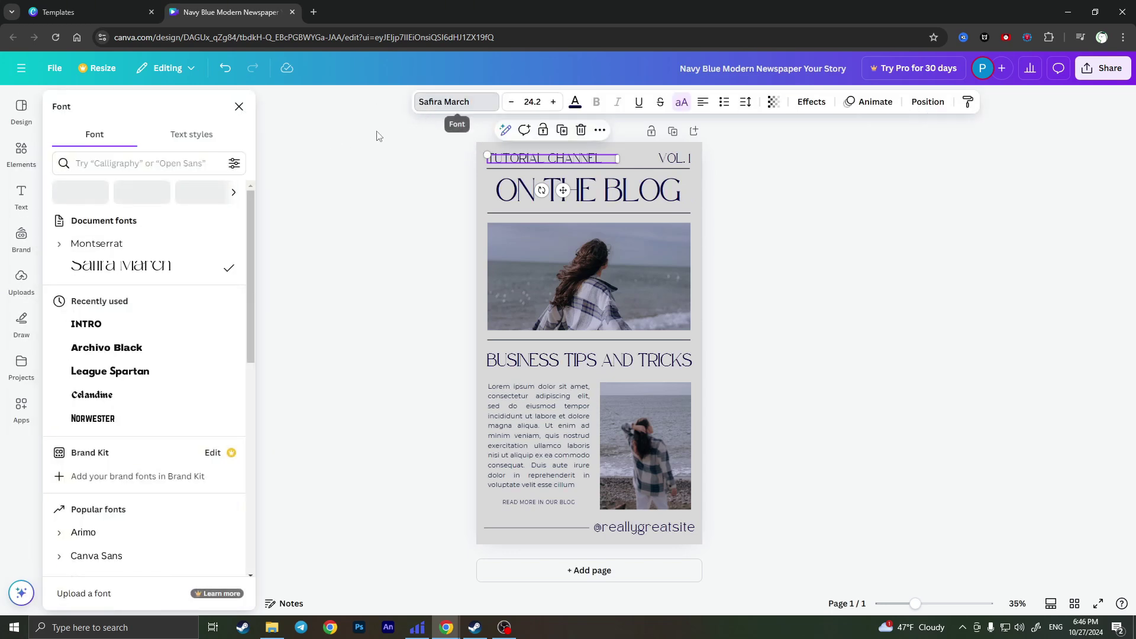
left_click(110, 351)
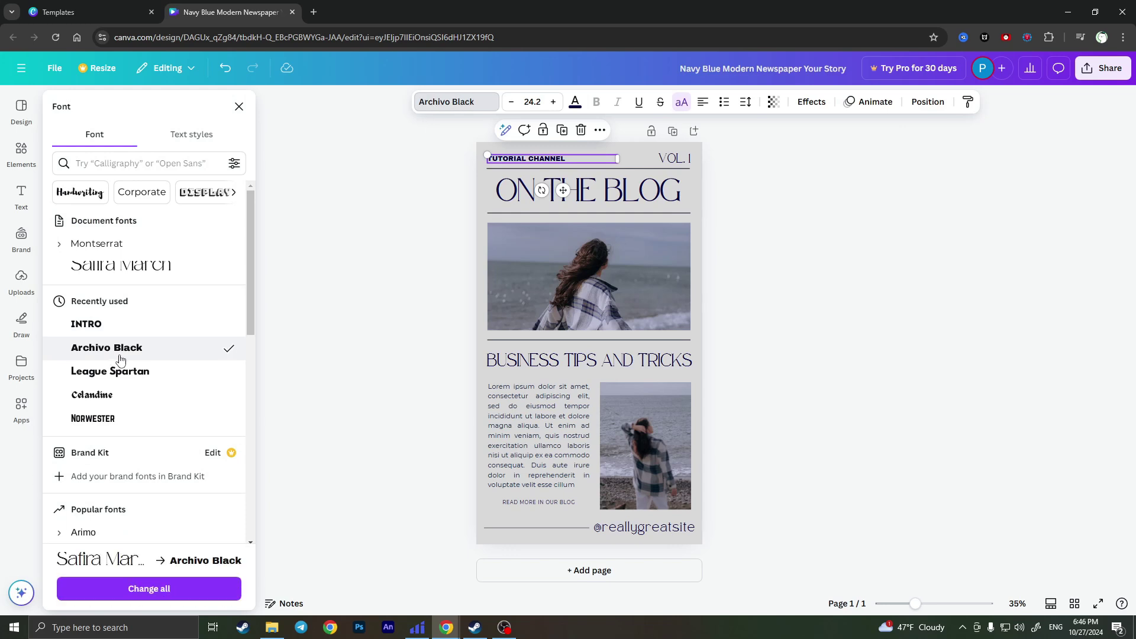
left_click(126, 373)
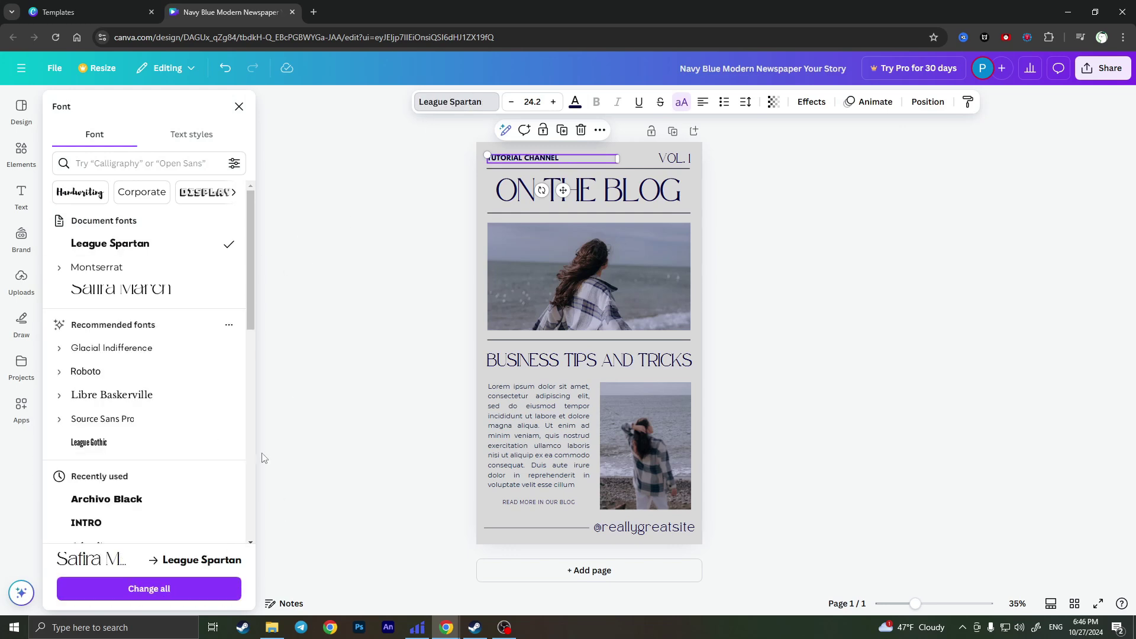
left_click(239, 107)
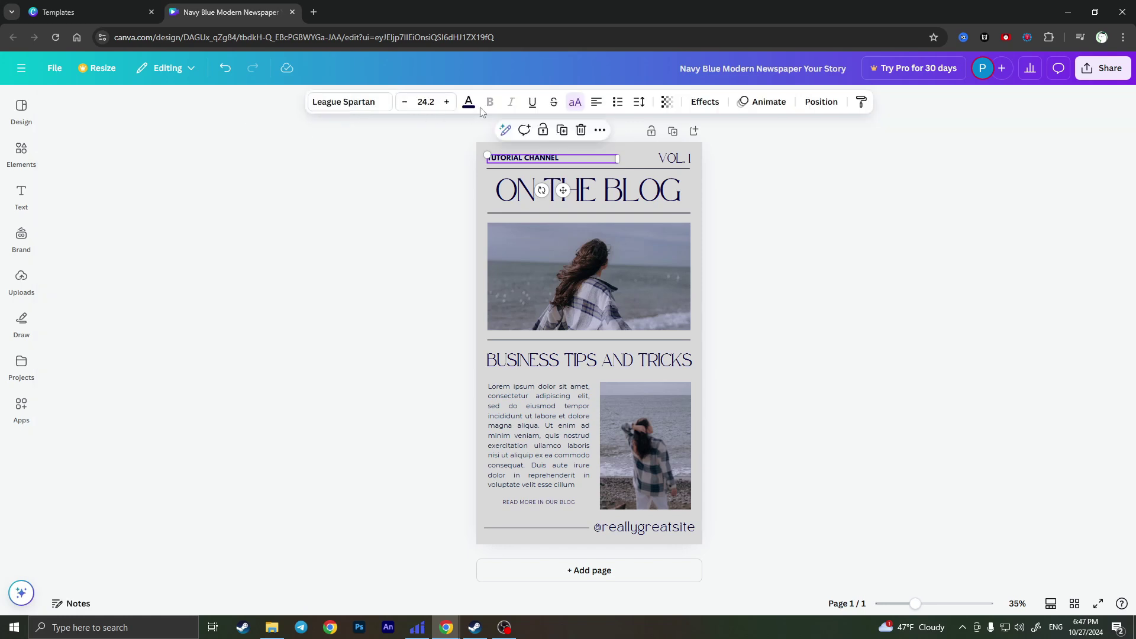
left_click(441, 190)
Step: Enlarge the "TUTORIAL CHANNEL" text so it spans about half of the header line's width
left_click(525, 162)
left_click(446, 103)
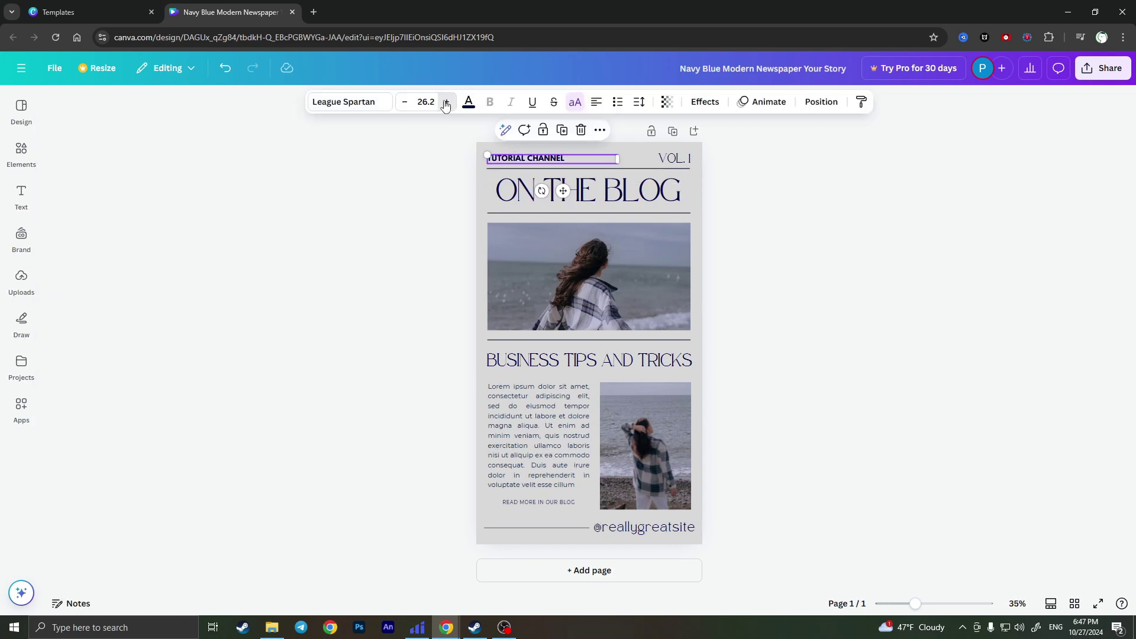
left_click(445, 103)
left_click(445, 103)
left_click(445, 103)
left_click(446, 103)
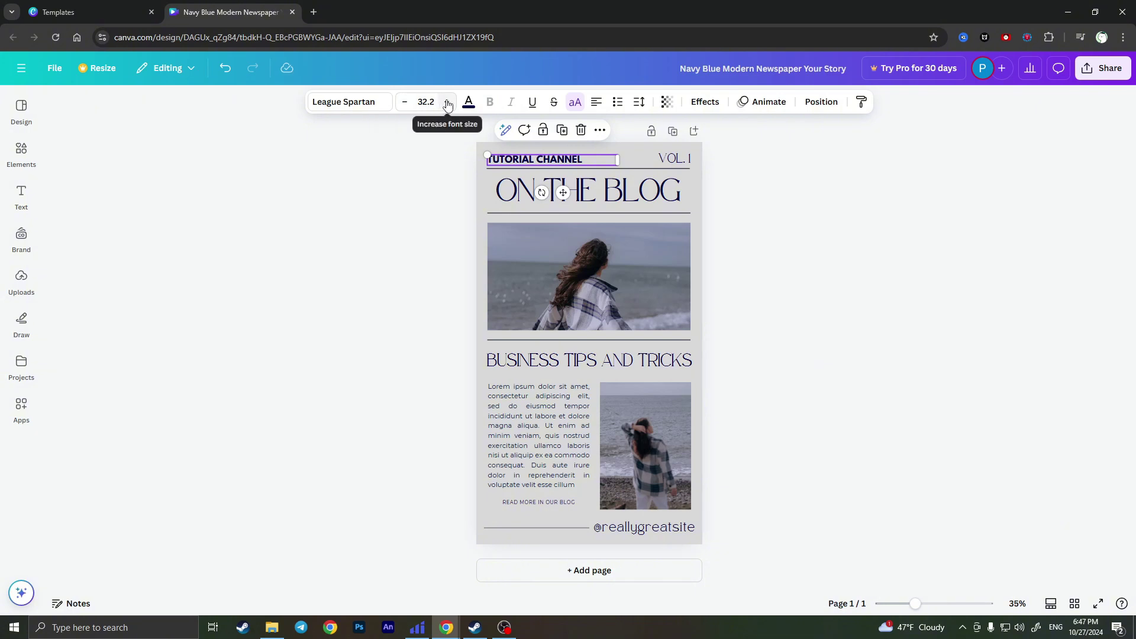
left_click(447, 104)
left_click(875, 253)
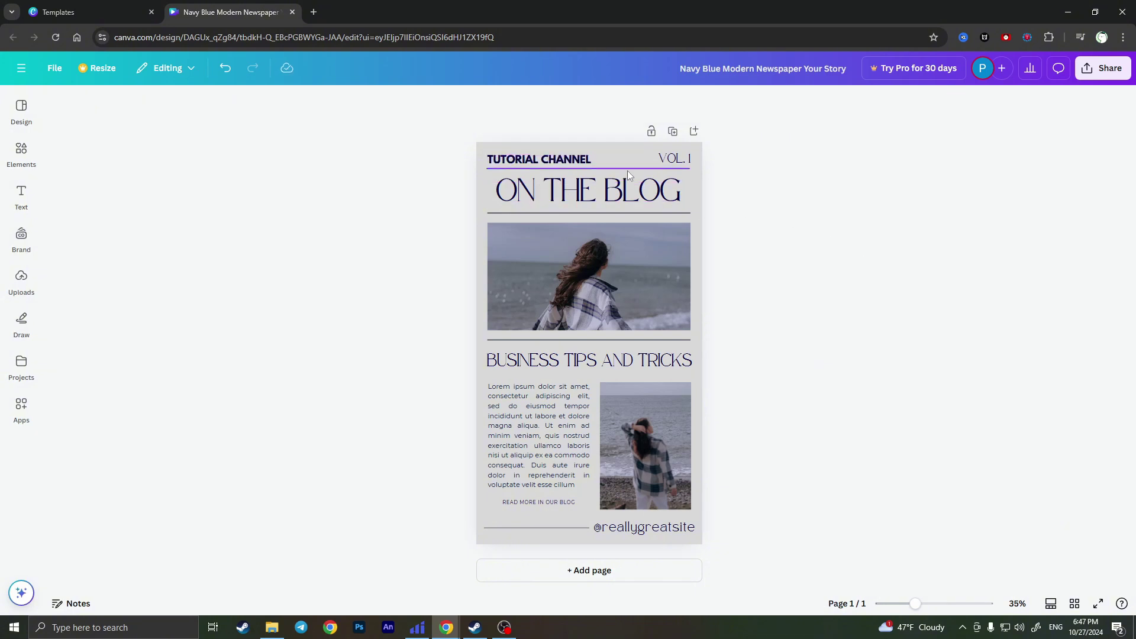
Step: Change the font of the "VOL. 1" header text to League Spartan
left_click(676, 163)
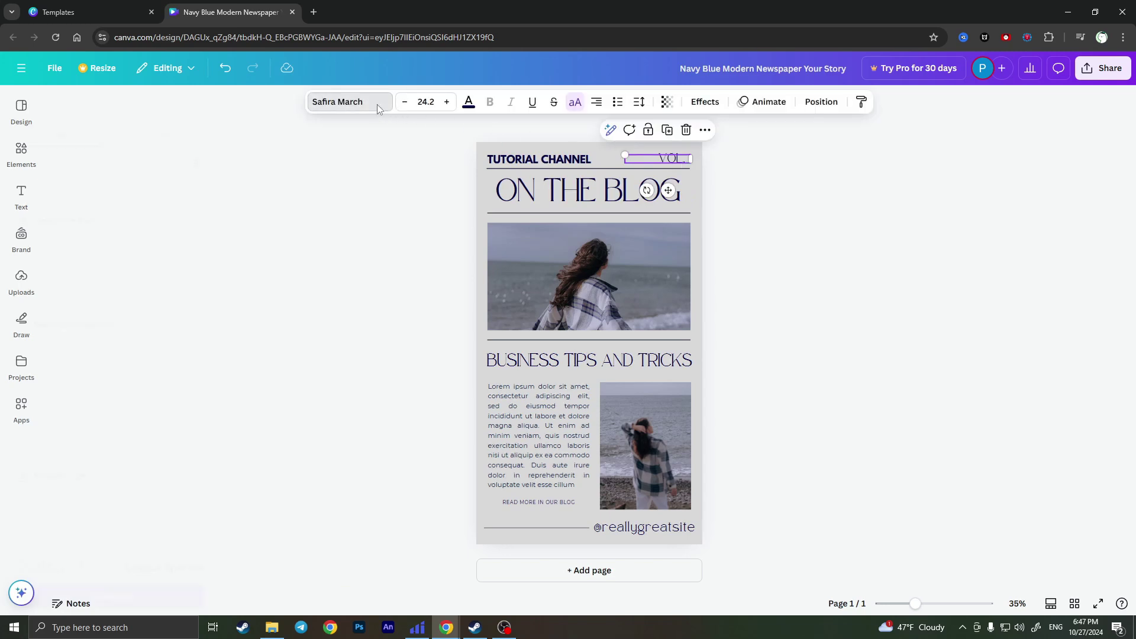
left_click(378, 104)
left_click(156, 249)
Step: Enlarge the "VOL. 1" text to roughly match the size of the "TUTORIAL CHANNEL" text
left_click(449, 101)
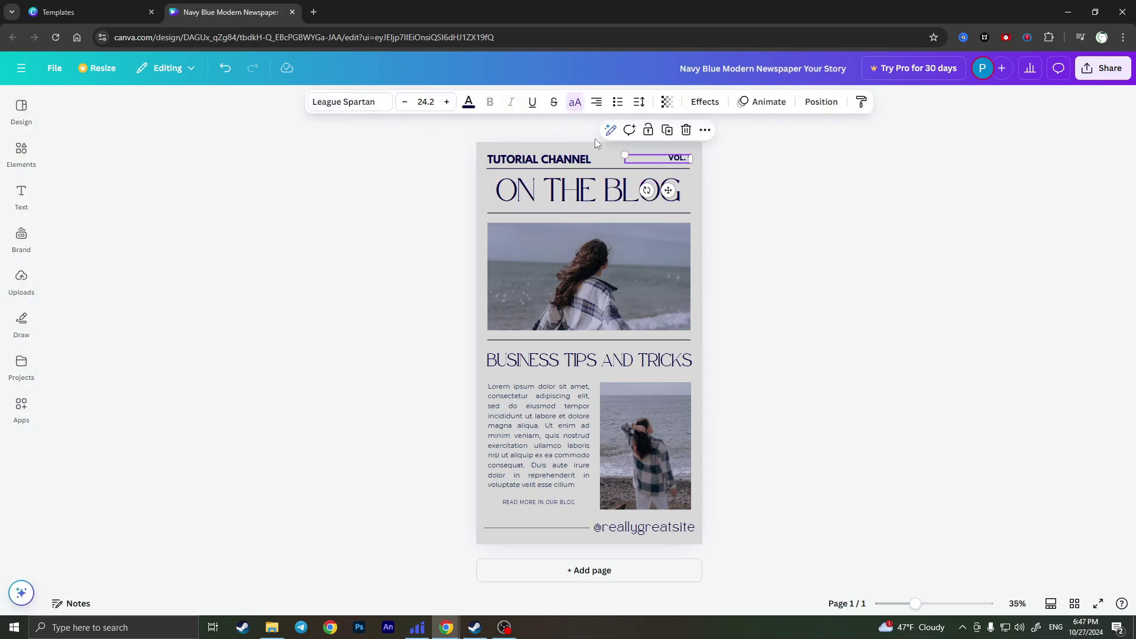
left_click(447, 105)
left_click(447, 105)
left_click(447, 101)
left_click(447, 101)
left_click(447, 101)
left_click(447, 102)
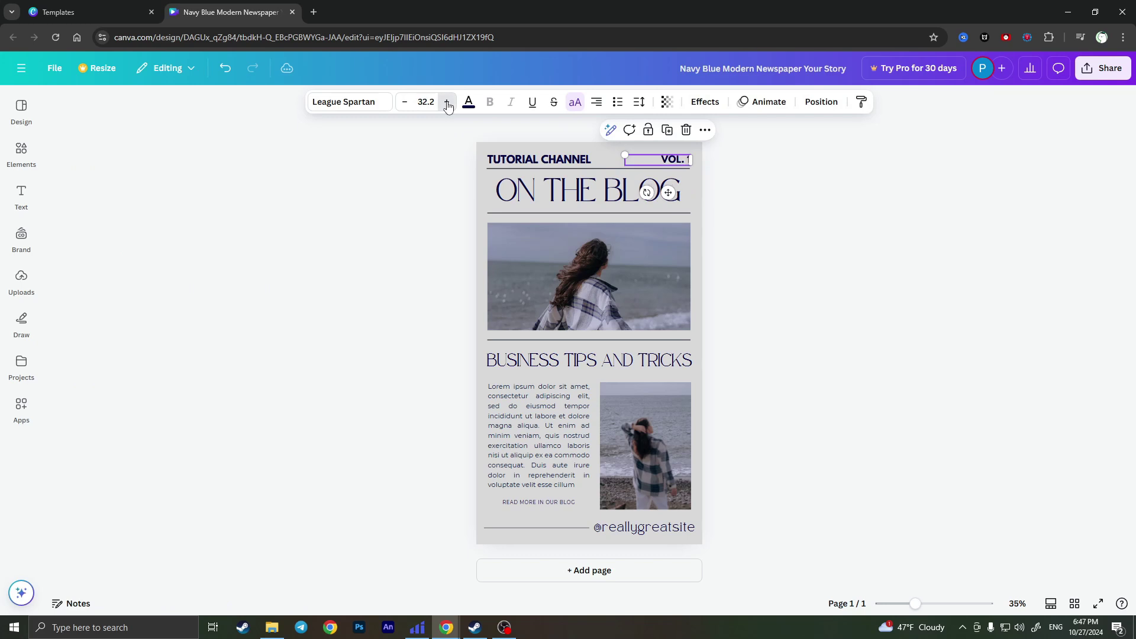
left_click(447, 102)
left_click(447, 102)
left_click(447, 101)
left_click(447, 101)
left_click(857, 220)
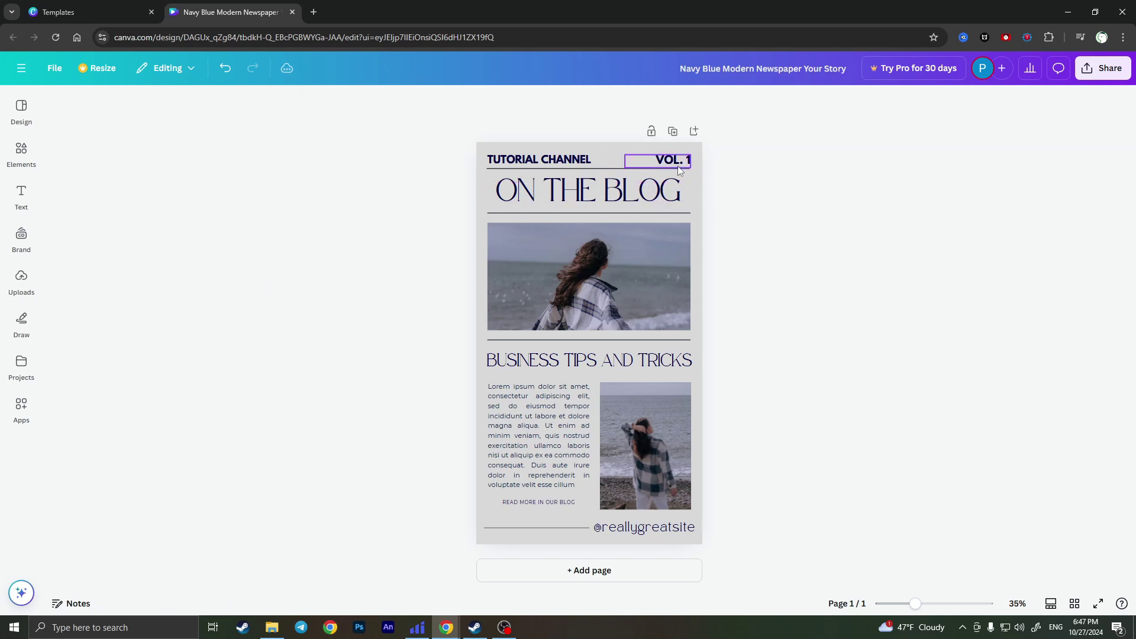
Step: Replace the "ON THE BLOG" headline with the author's first name in capital letters
left_click(584, 197)
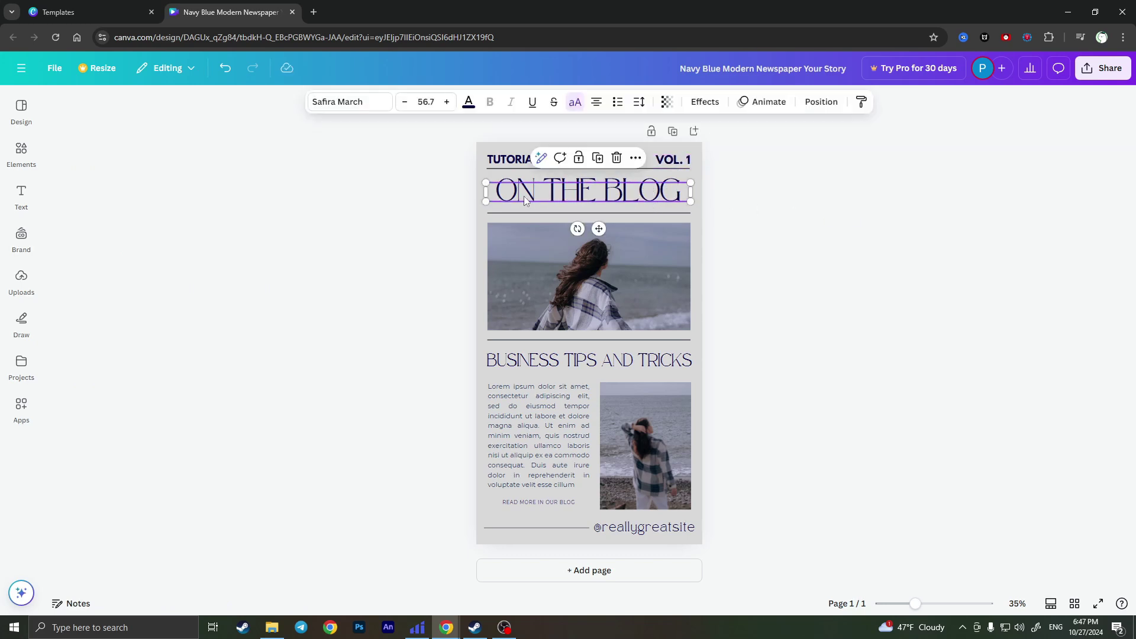
double_click(572, 197)
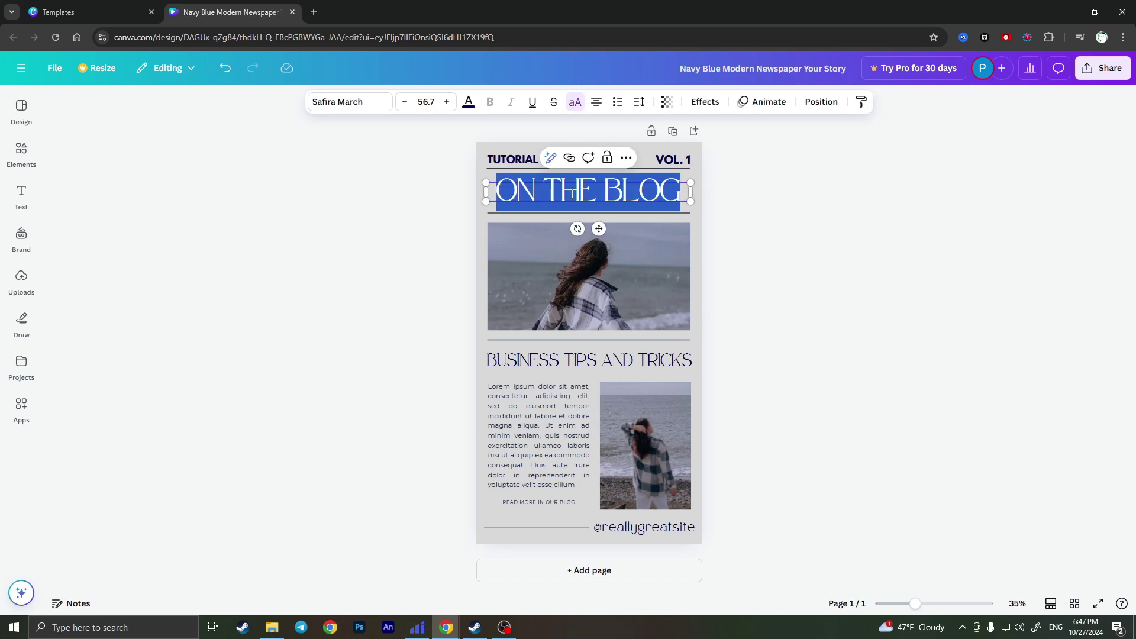
type("PEDRO")
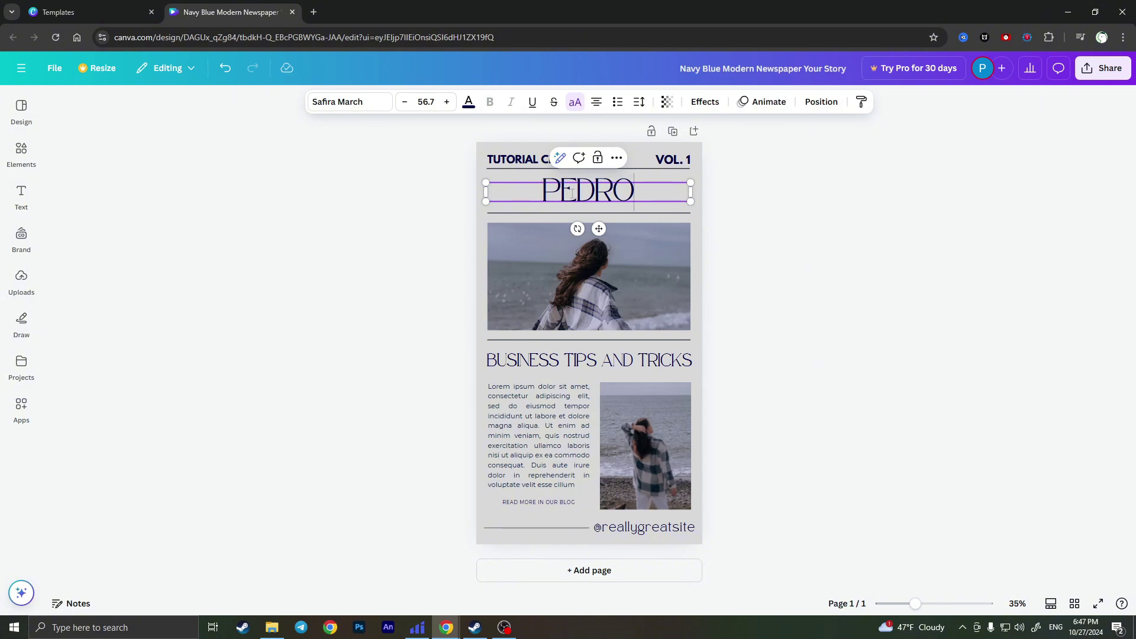
left_click(919, 226)
Step: Change the font of the first-name headline to League Spartan
left_click(582, 201)
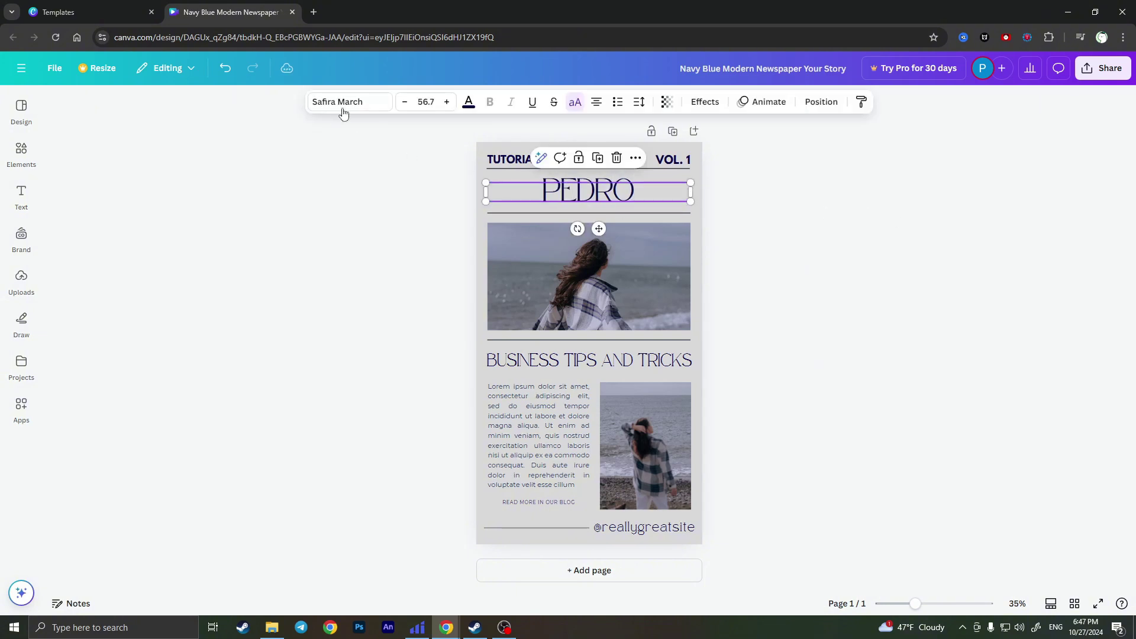
left_click(380, 104)
left_click(235, 242)
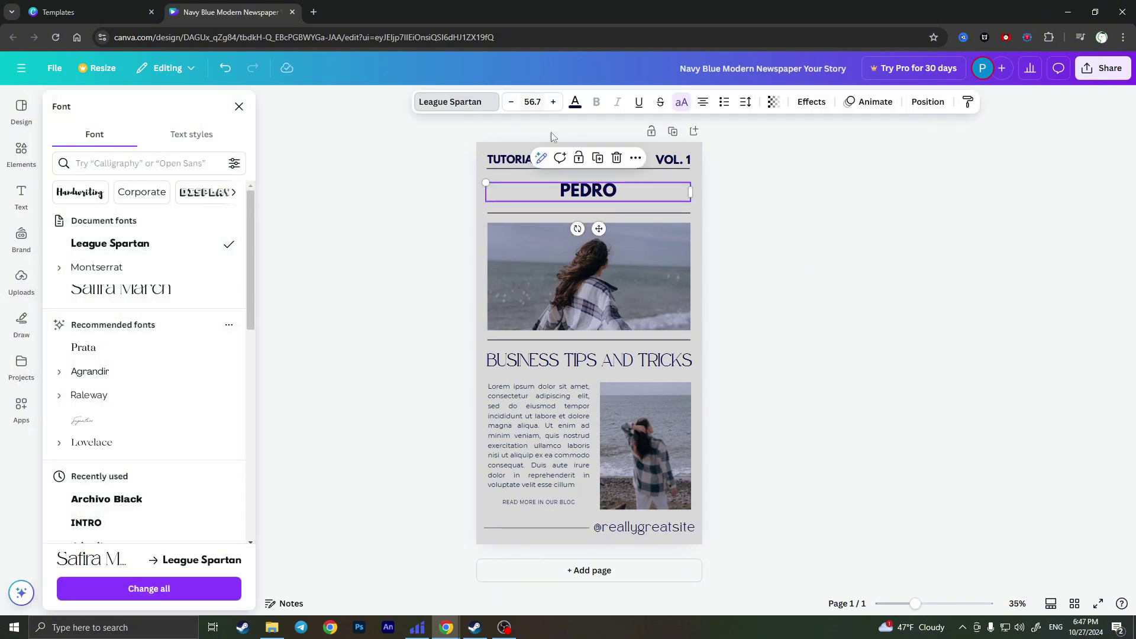
Step: Increase the font size of the first-name headline to 72.7
left_click(553, 101)
left_click(553, 101)
left_click(553, 102)
left_click(552, 102)
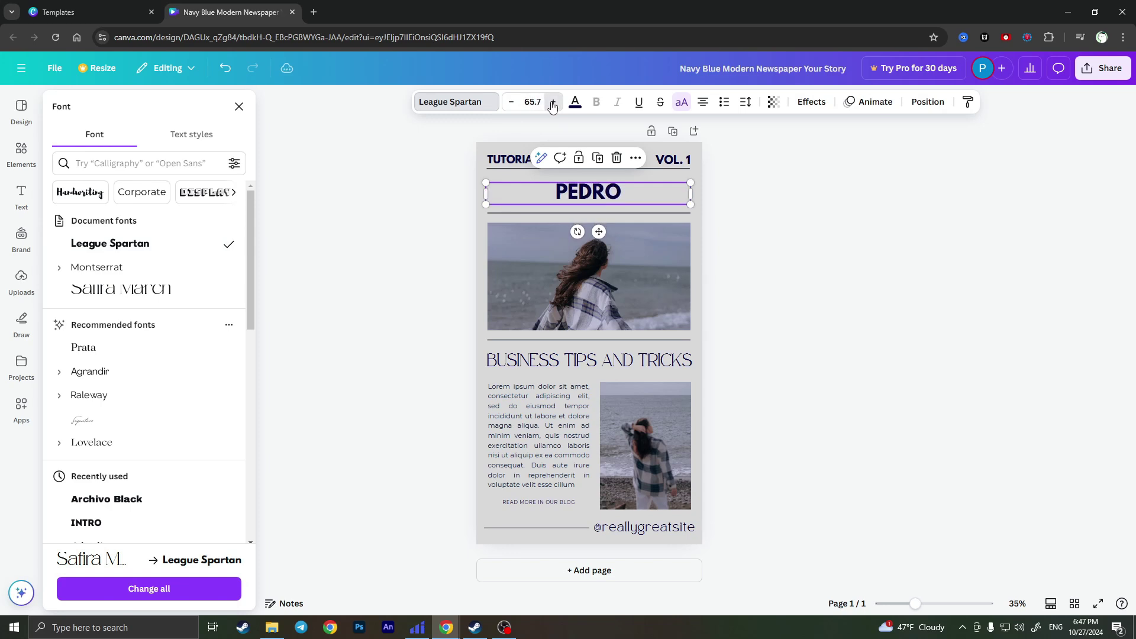
left_click(553, 102)
left_click(552, 102)
left_click(553, 102)
left_click(552, 102)
left_click(553, 102)
left_click(552, 102)
left_click(552, 101)
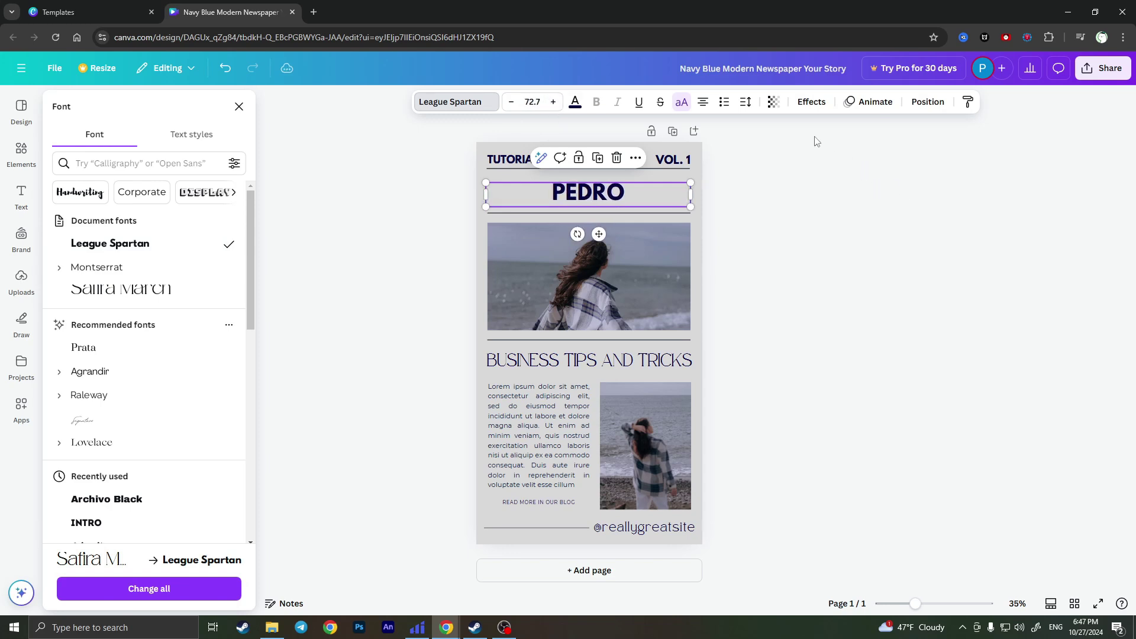
Step: Try different text effect styles on the first-name headline and apply the Shadow effect with its default settings
left_click(811, 103)
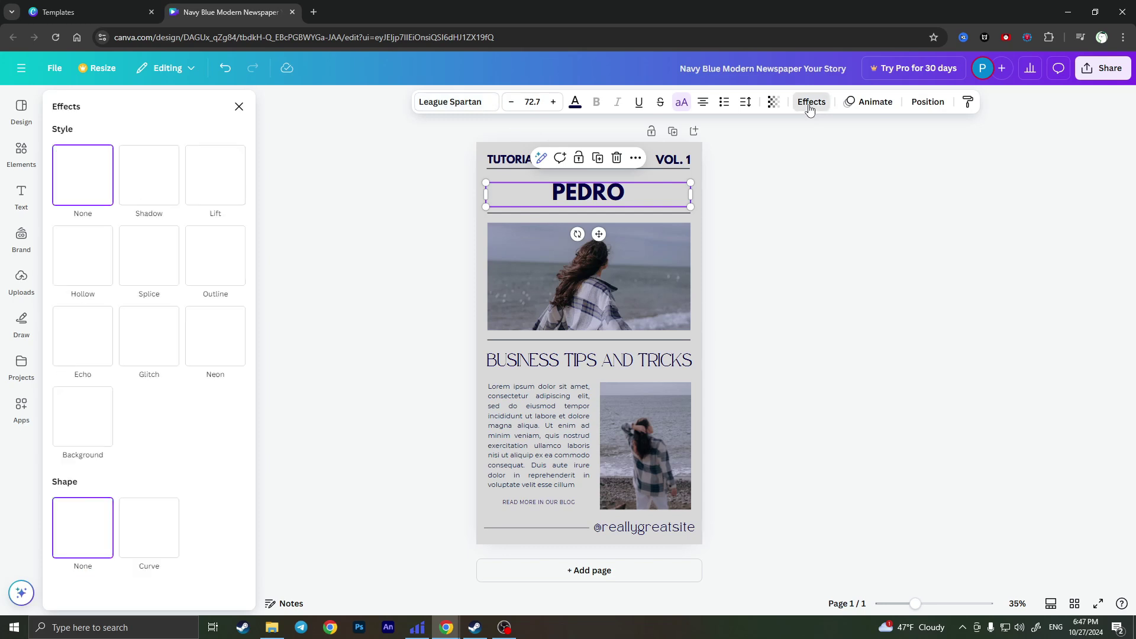
left_click(148, 258)
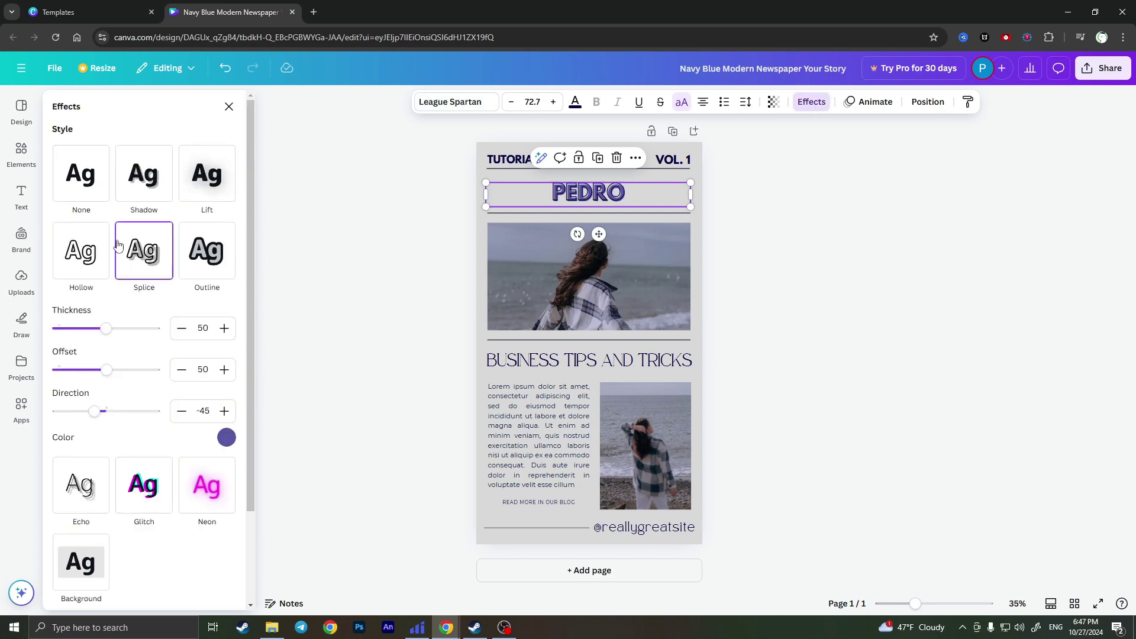
left_click(87, 257)
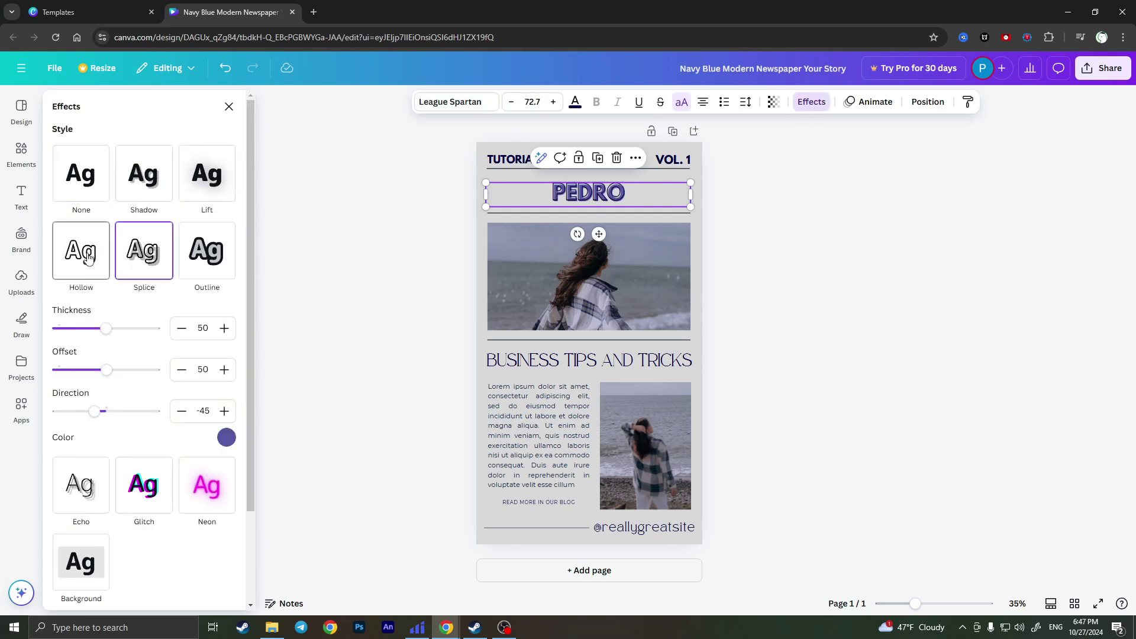
left_click(210, 263)
left_click(149, 178)
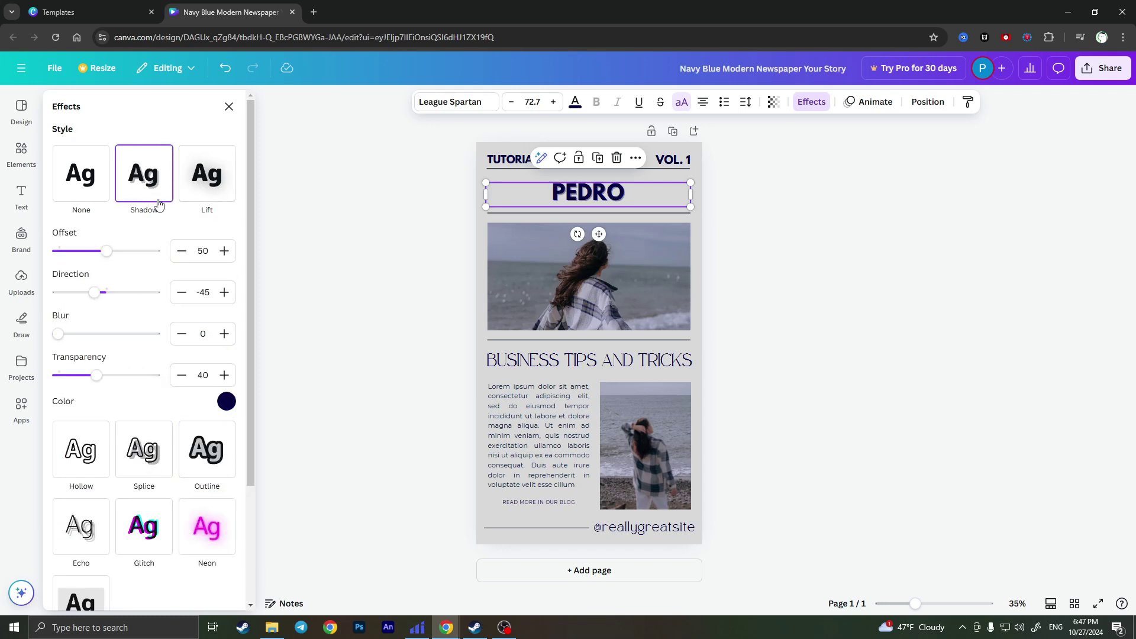
left_click(228, 107)
Step: Enlarge the shadowed first-name headline further so it fills the space between the two divider lines
left_click(446, 101)
left_click(446, 101)
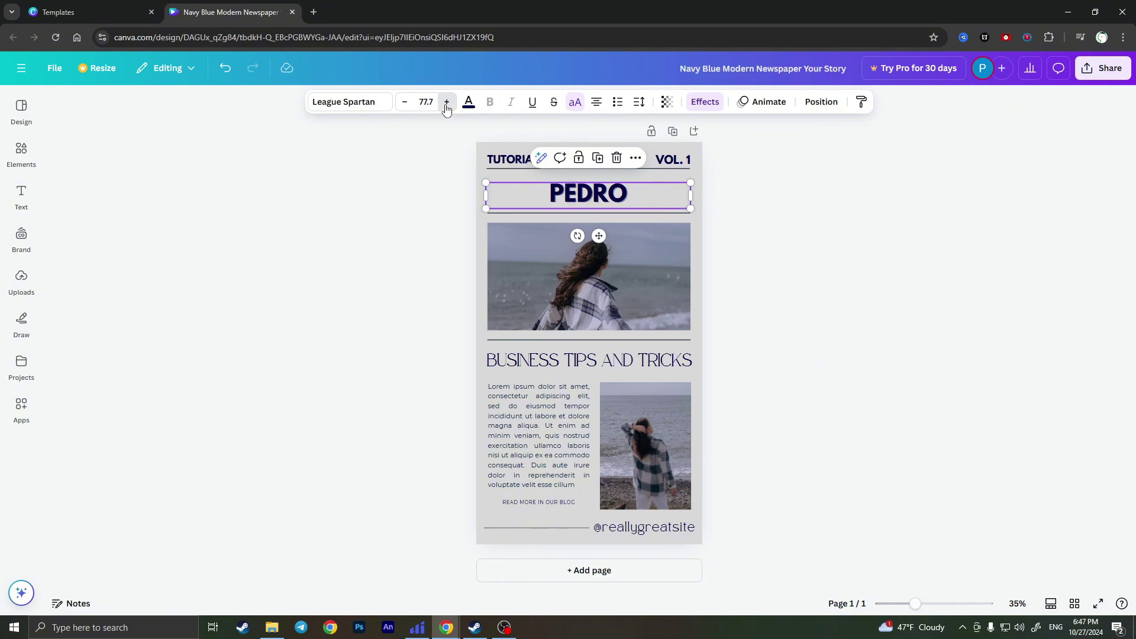
left_click(446, 101)
left_click(446, 102)
left_click(446, 102)
left_click(859, 257)
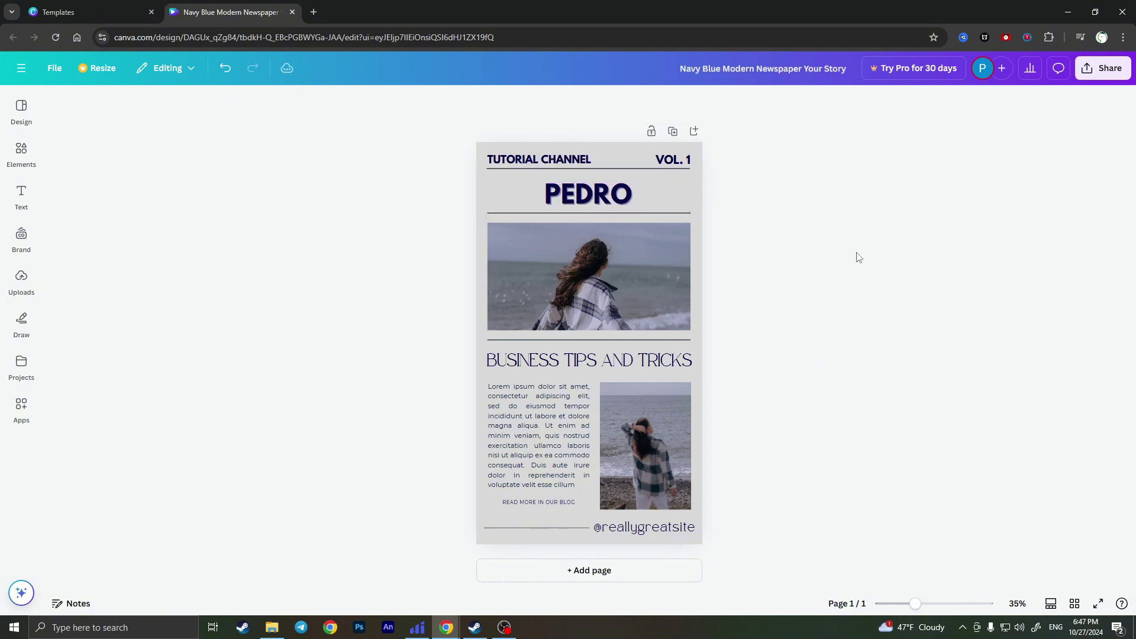
Step: Delete the woman-by-the-sea photo from the large frame below the headline, keeping the empty frame
left_click(684, 294)
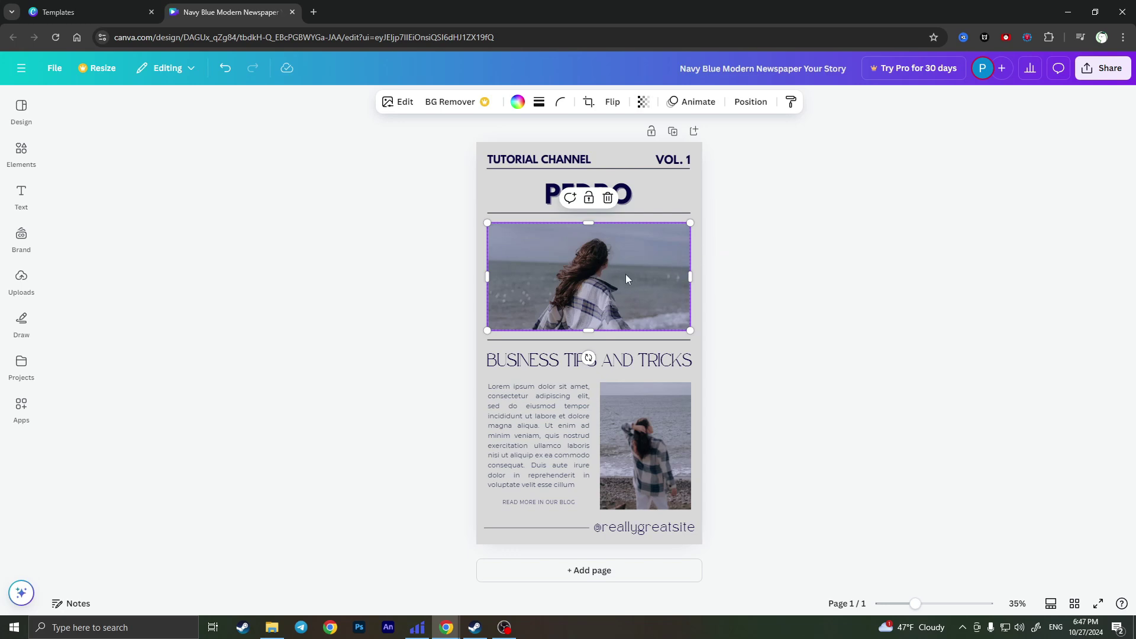
key("Delete")
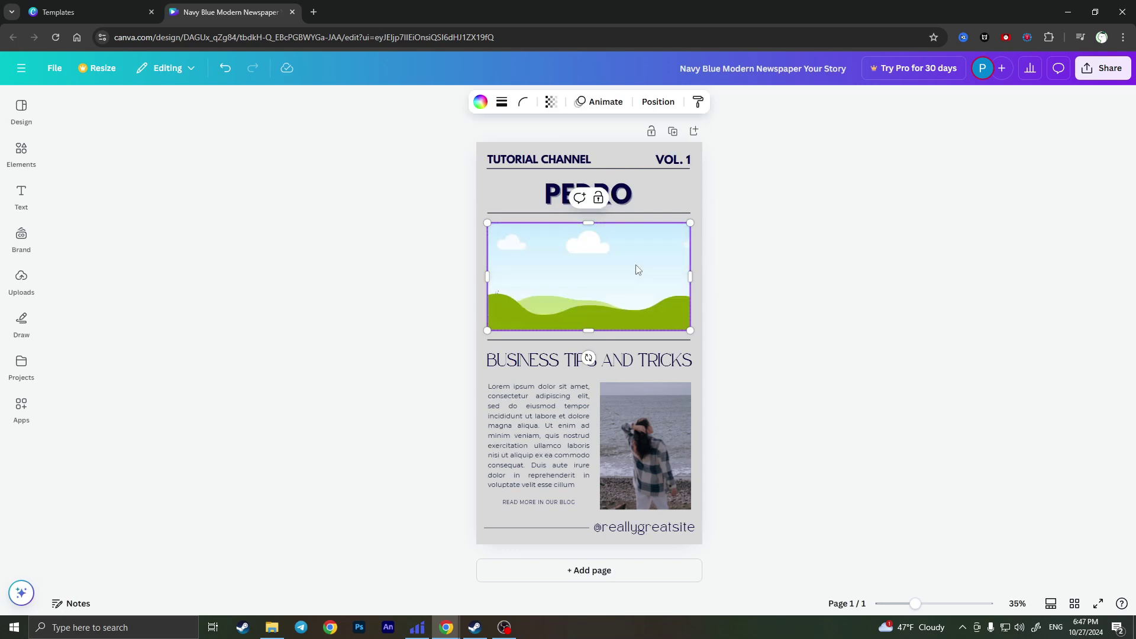
left_click(755, 270)
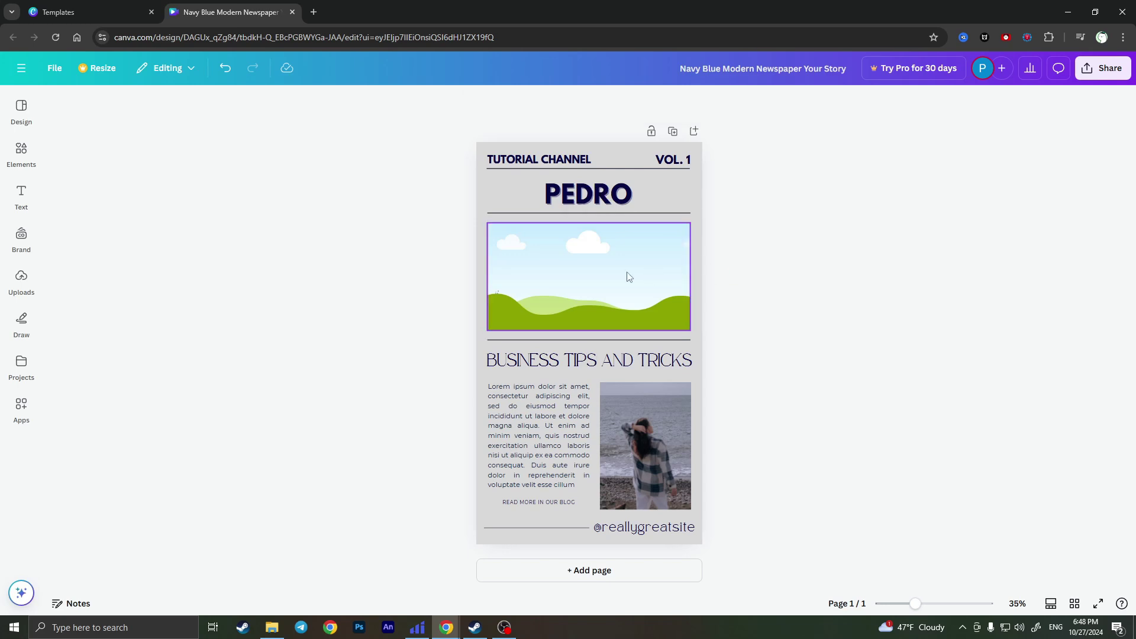
Step: Search the elements library for education and list all matching photos
left_click(21, 192)
left_click(323, 208)
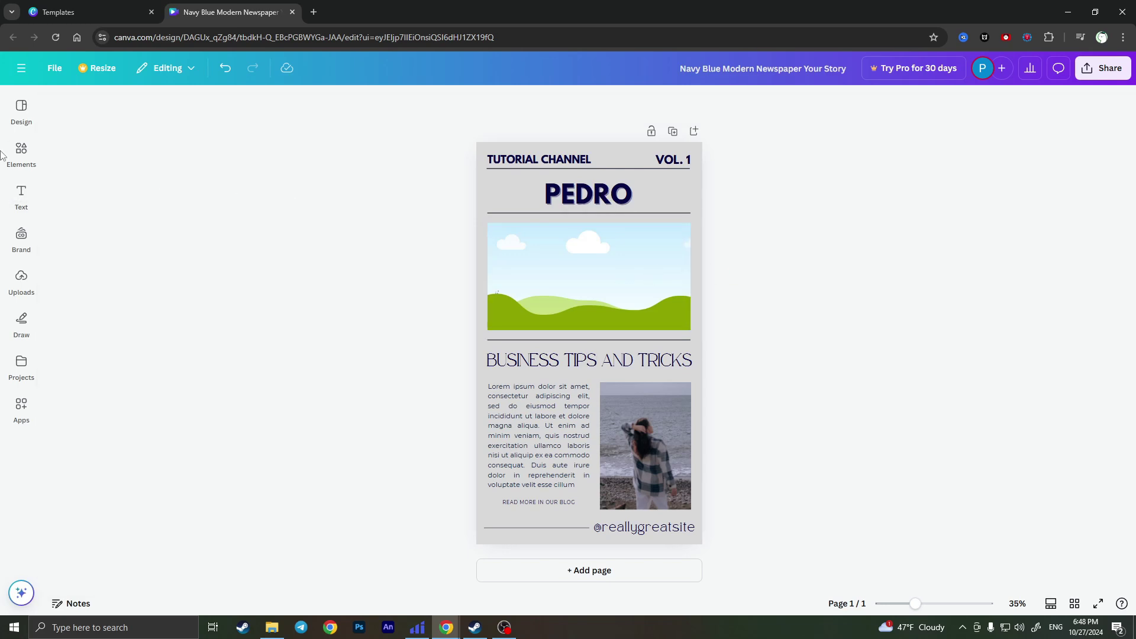
left_click(21, 152)
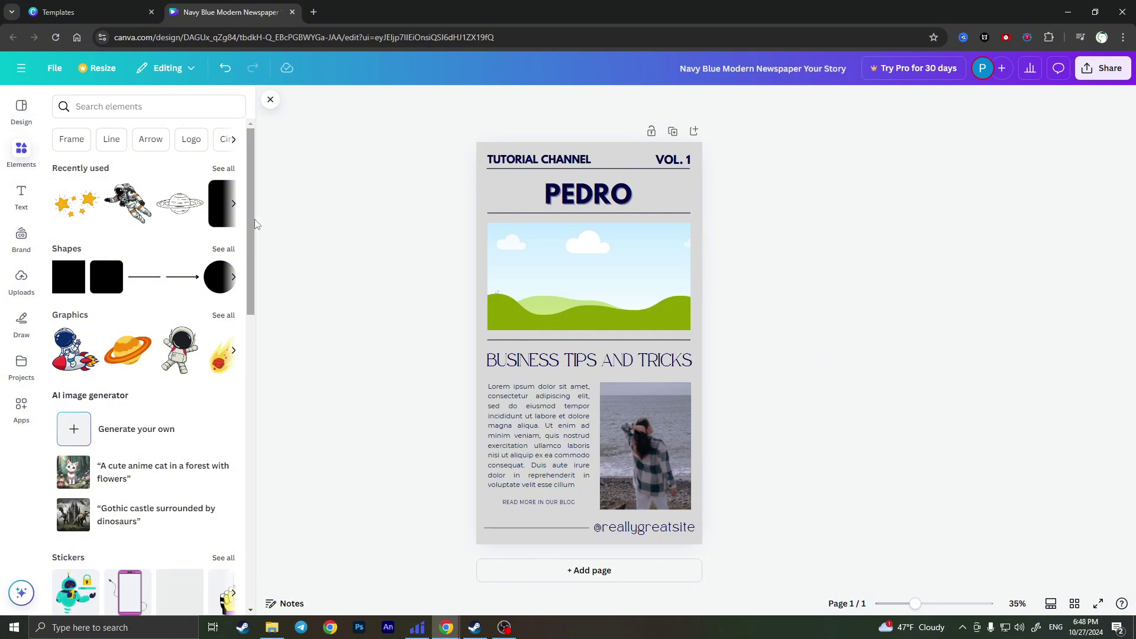
left_click(143, 108)
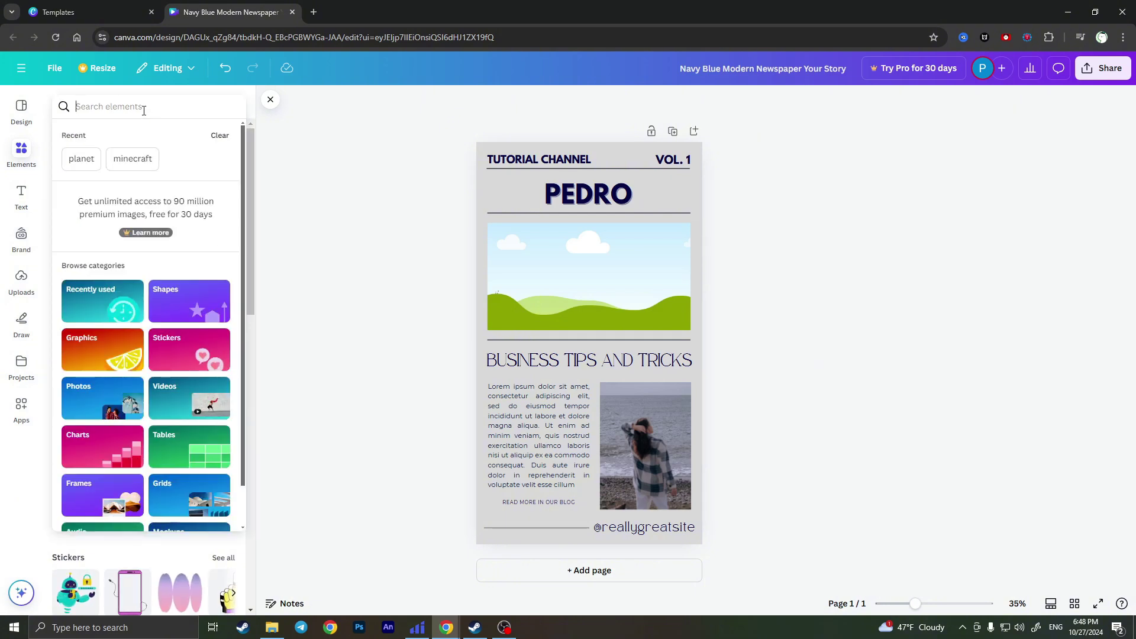
type("ed")
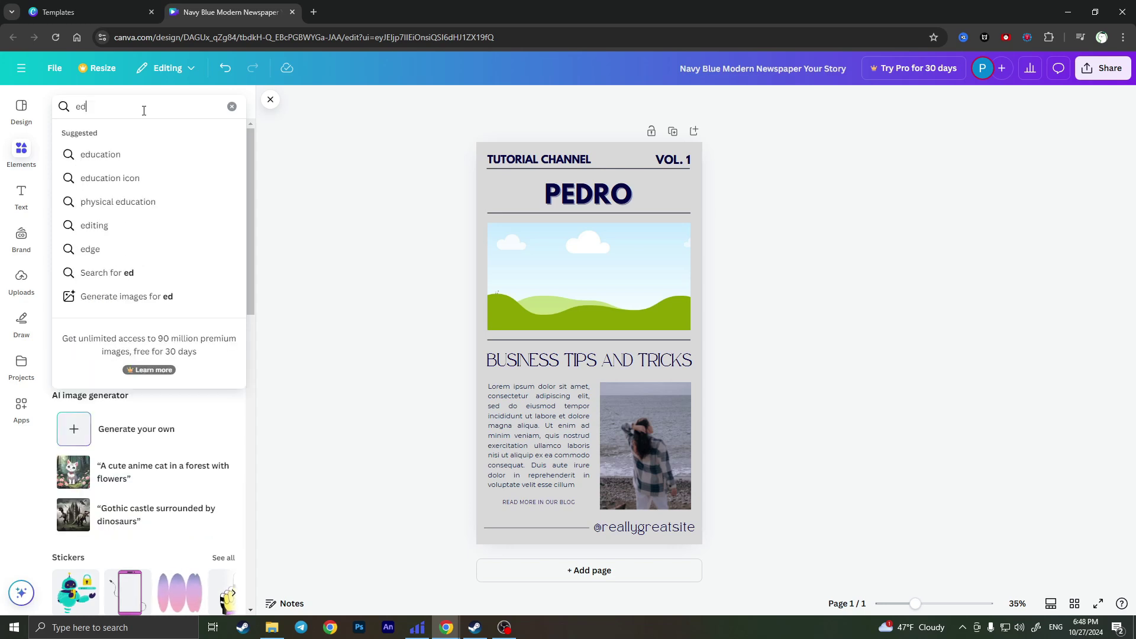
left_click(94, 155)
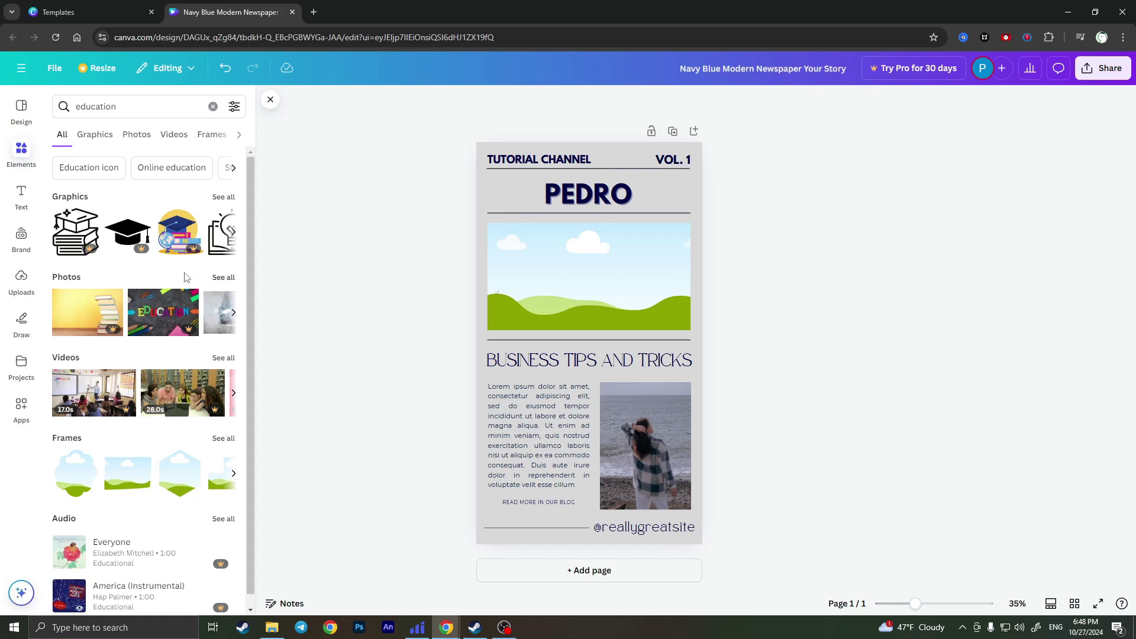
left_click(224, 278)
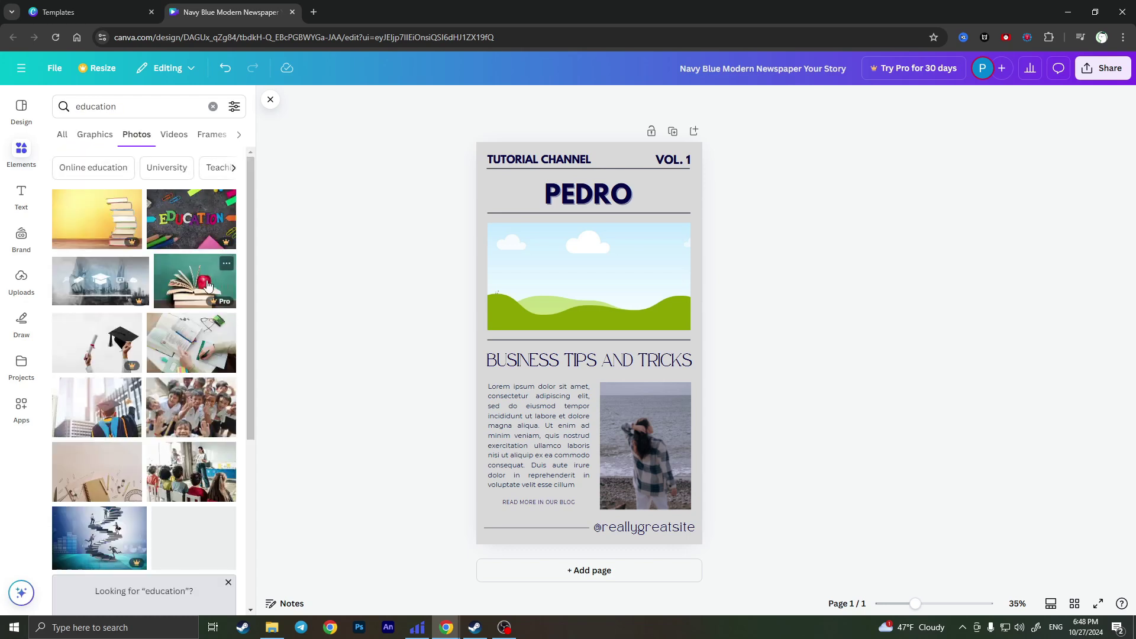
Step: Fill the empty large frame below the headline with the photo of graduates throwing their caps
scroll(92, 362, "down", 2)
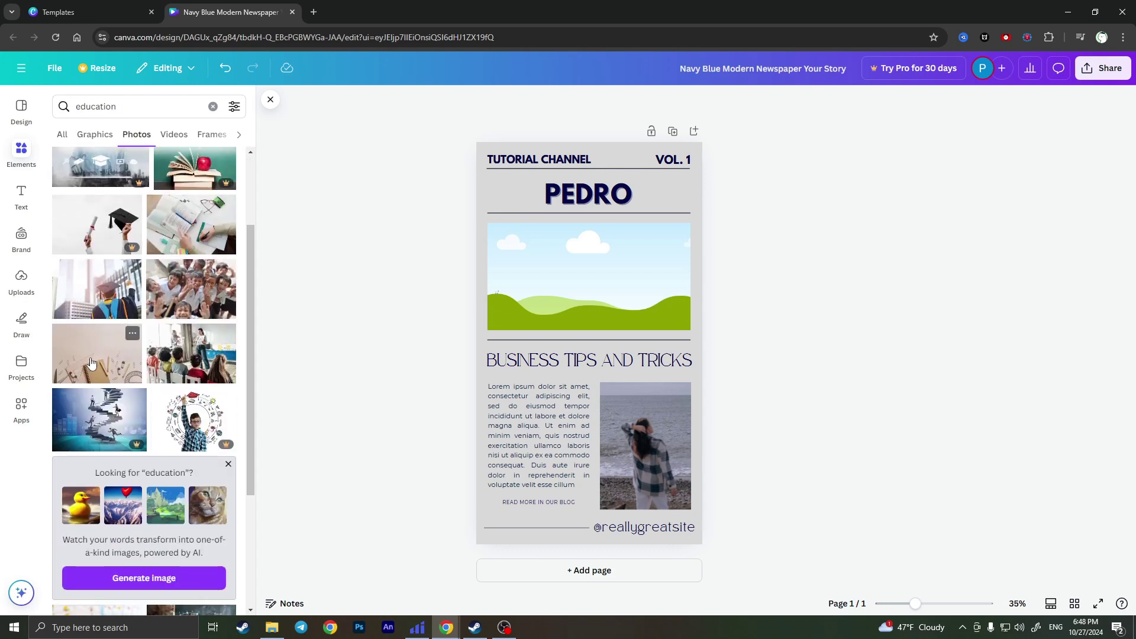
scroll(102, 313, "up", 2)
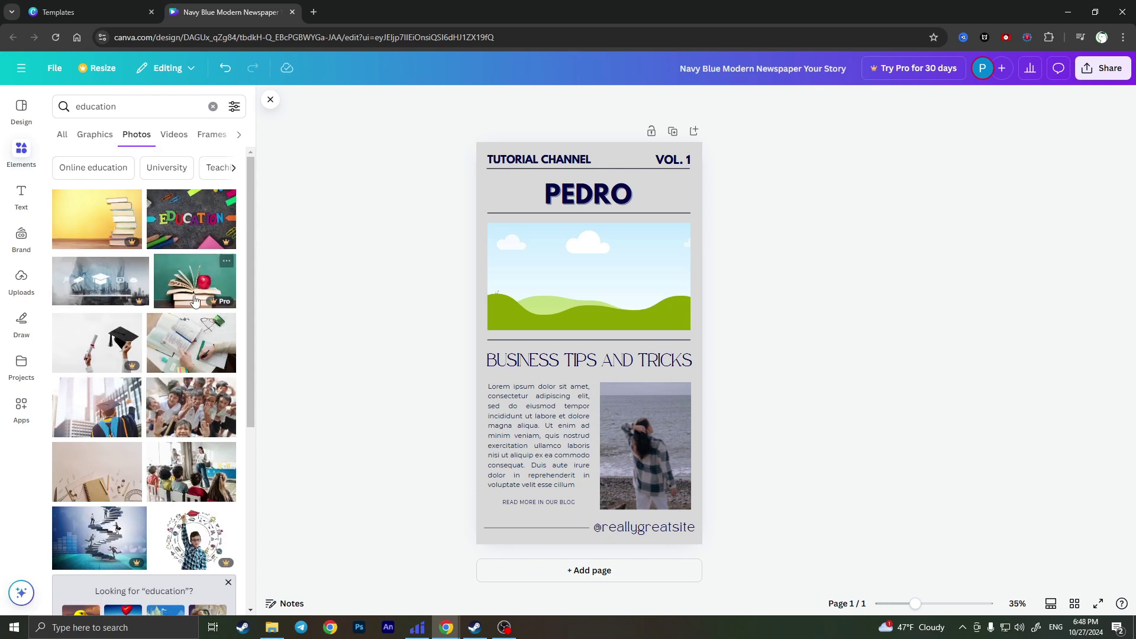
scroll(195, 300, "down", 2)
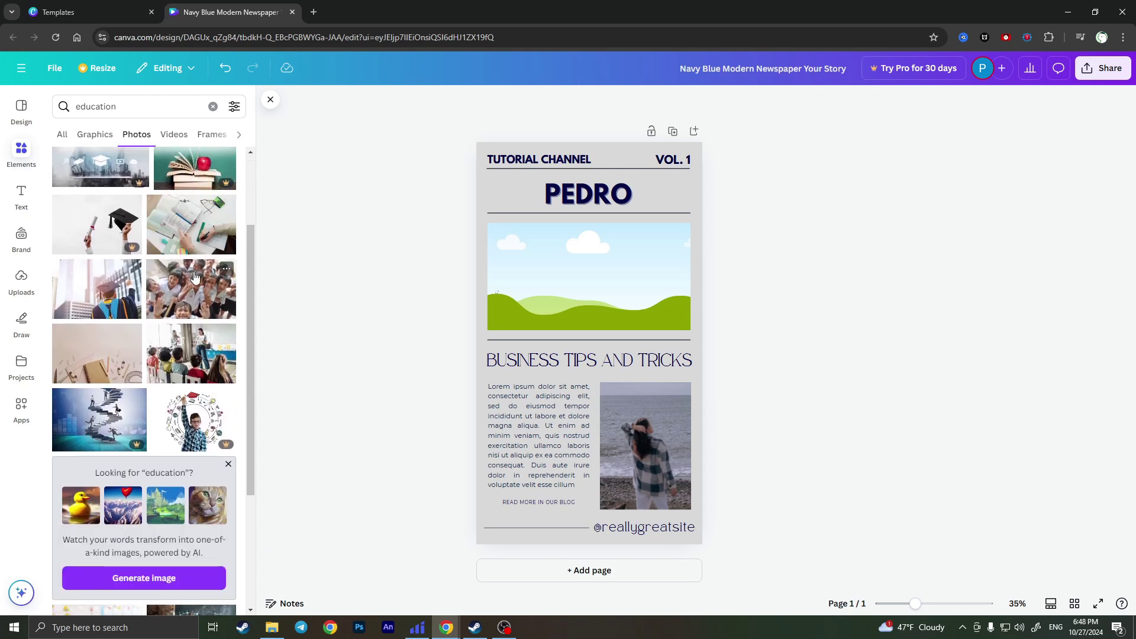
scroll(187, 284, "down", 2)
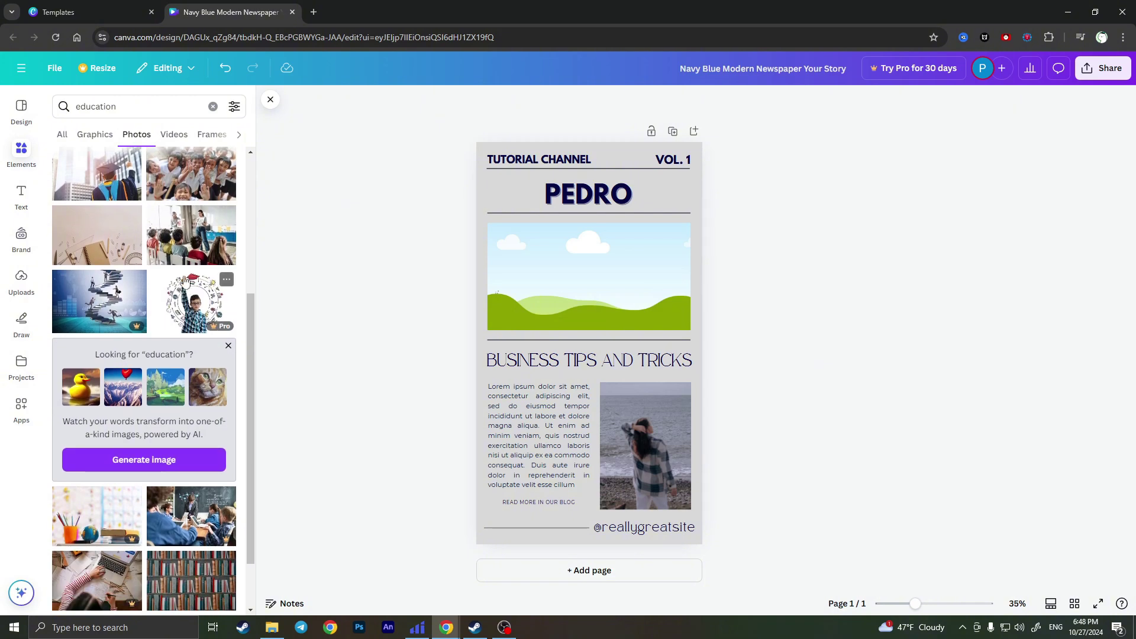
scroll(186, 247, "down", 4)
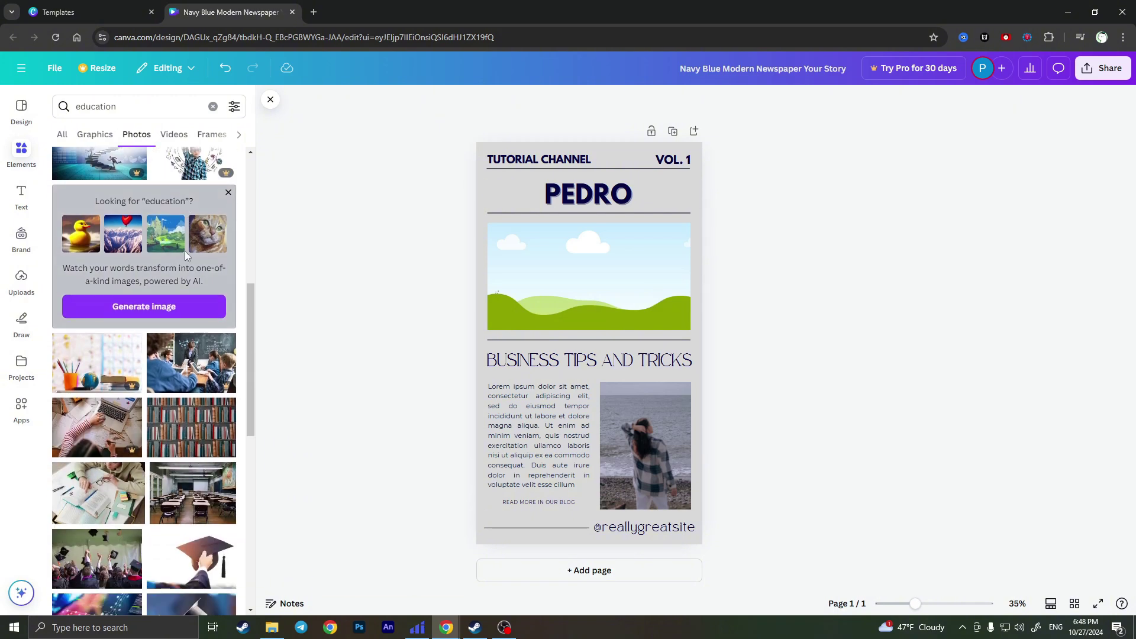
scroll(194, 343, "down", 1)
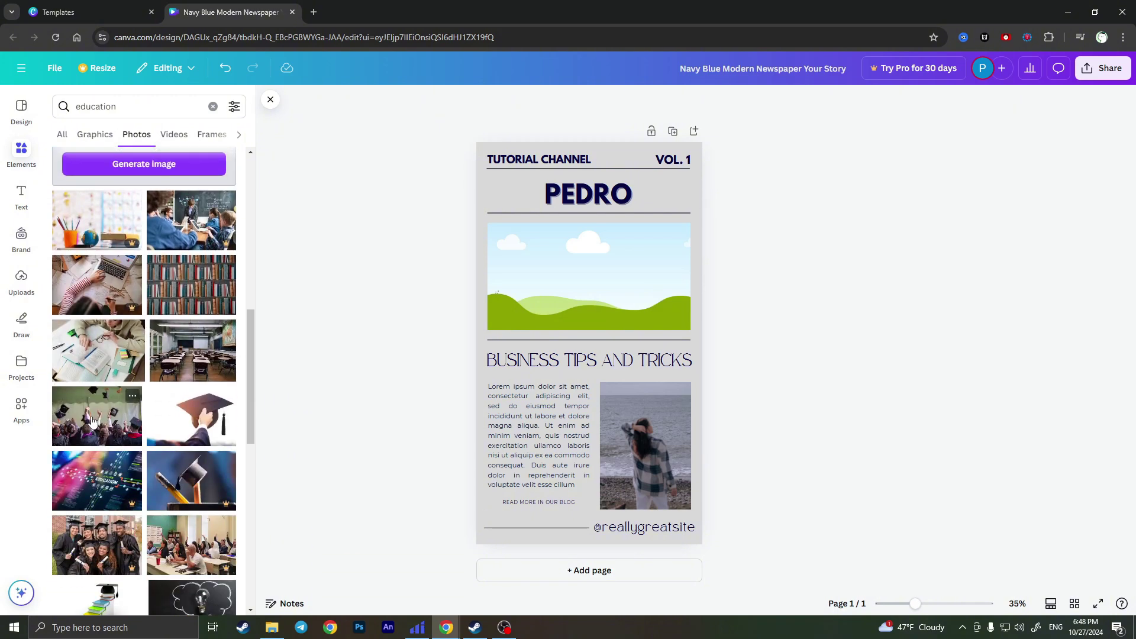
scroll(91, 427, "down", 2)
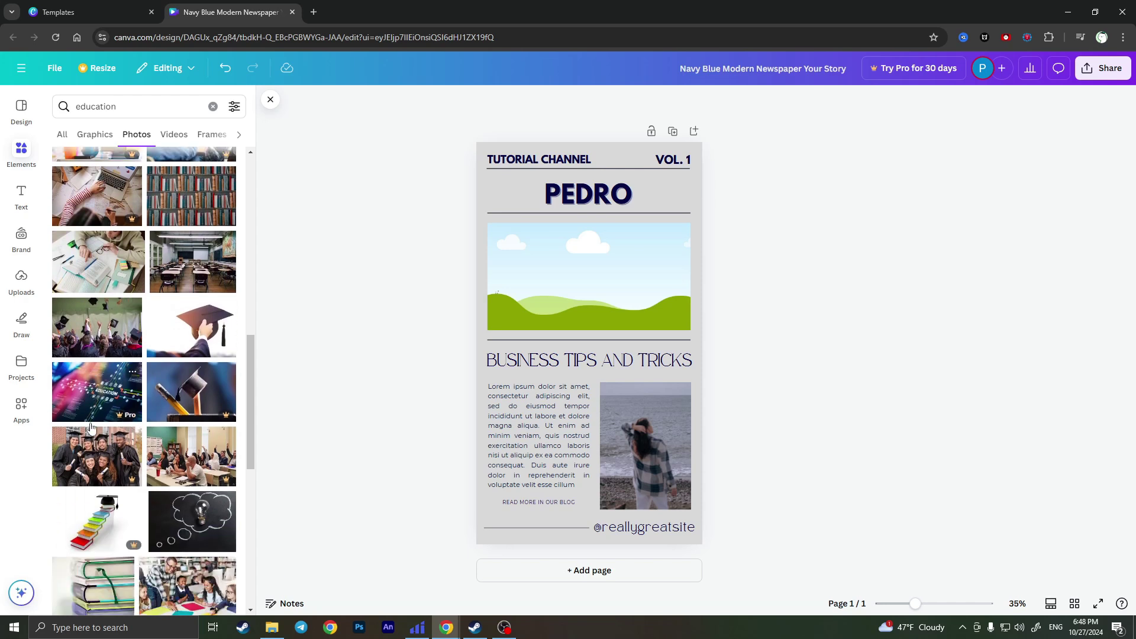
left_click_drag(99, 297, 545, 269)
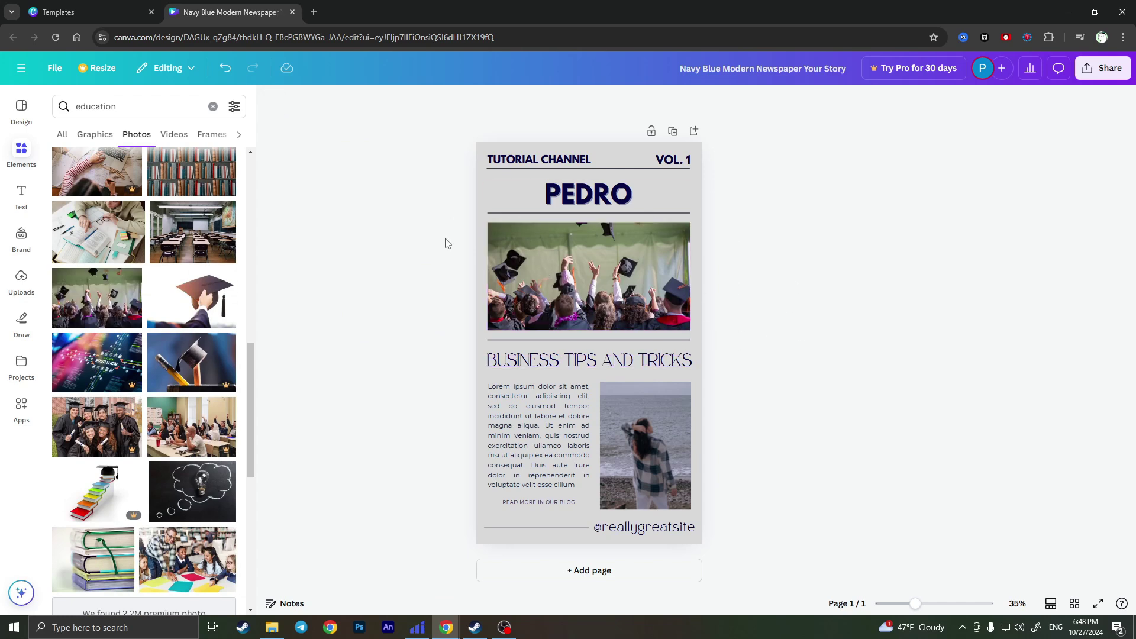
Step: Replace the "BUSINESS TIPS AND TRICKS" heading text with "DESCRIPTION"
double_click(592, 364)
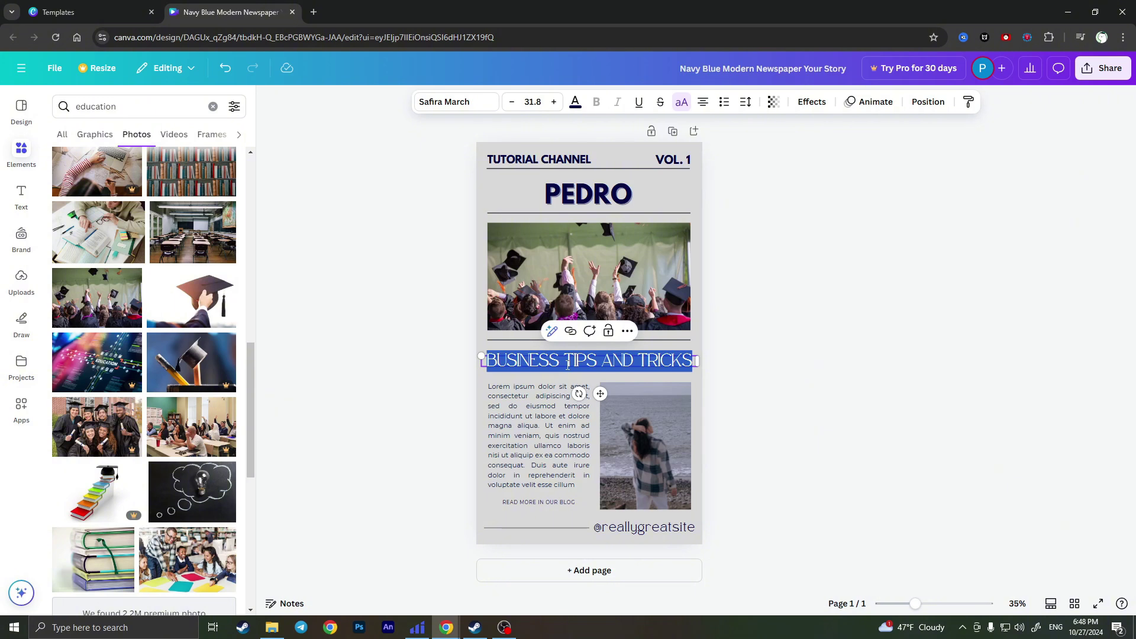
type("what")
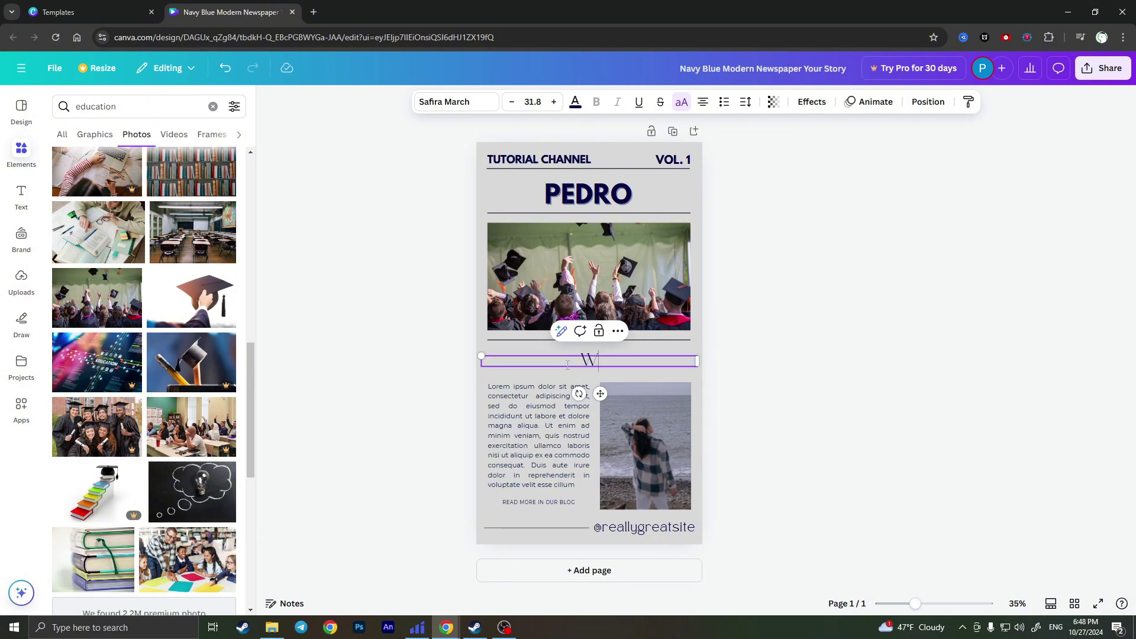
key("BackSpace")
key("BackSpace")
key("BackSpace")
key("BackSpace")
type("DESCRIPTION")
Step: Change the DESCRIPTION heading's font to League Spartan and increase its size to 45.8
left_click(473, 106)
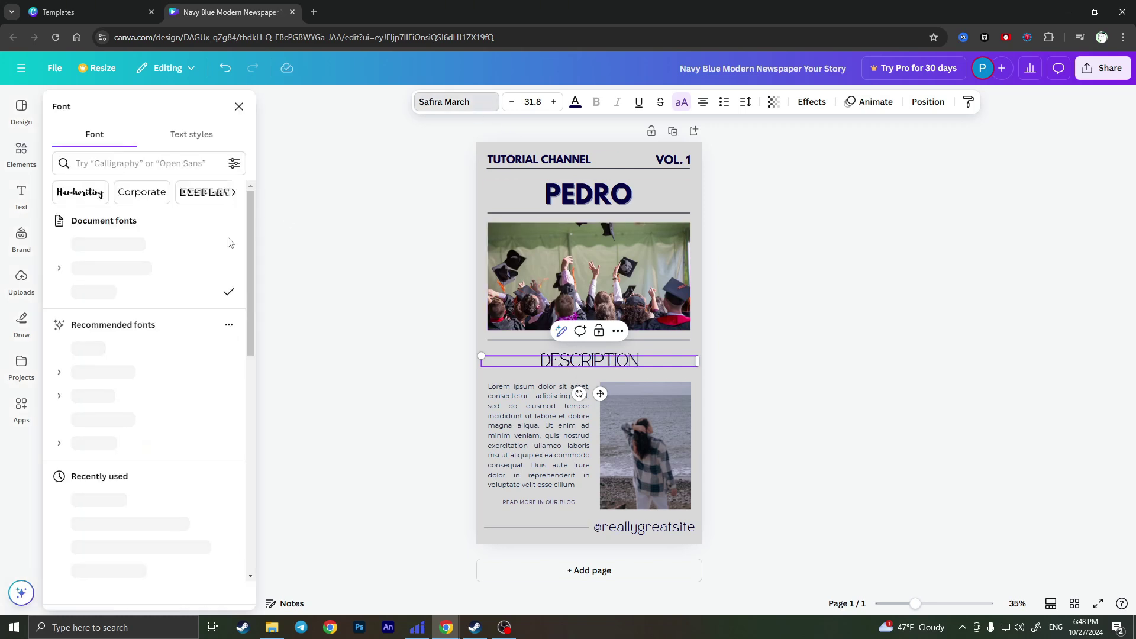
left_click(141, 245)
left_click(554, 101)
left_click(554, 102)
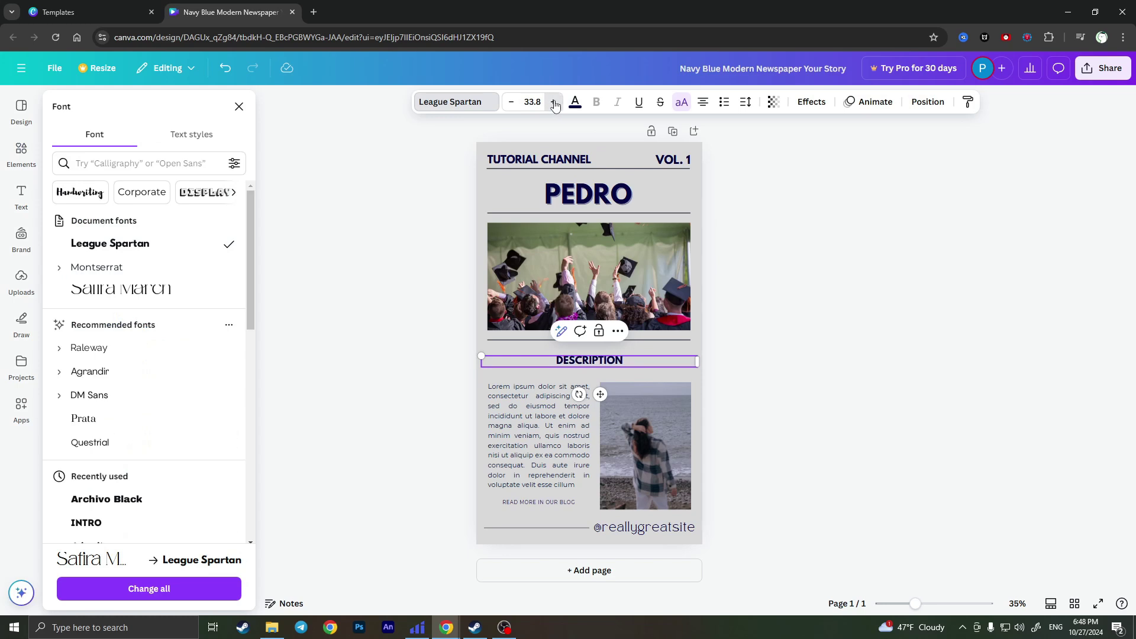
left_click(554, 102)
left_click(554, 101)
left_click(555, 102)
left_click(554, 101)
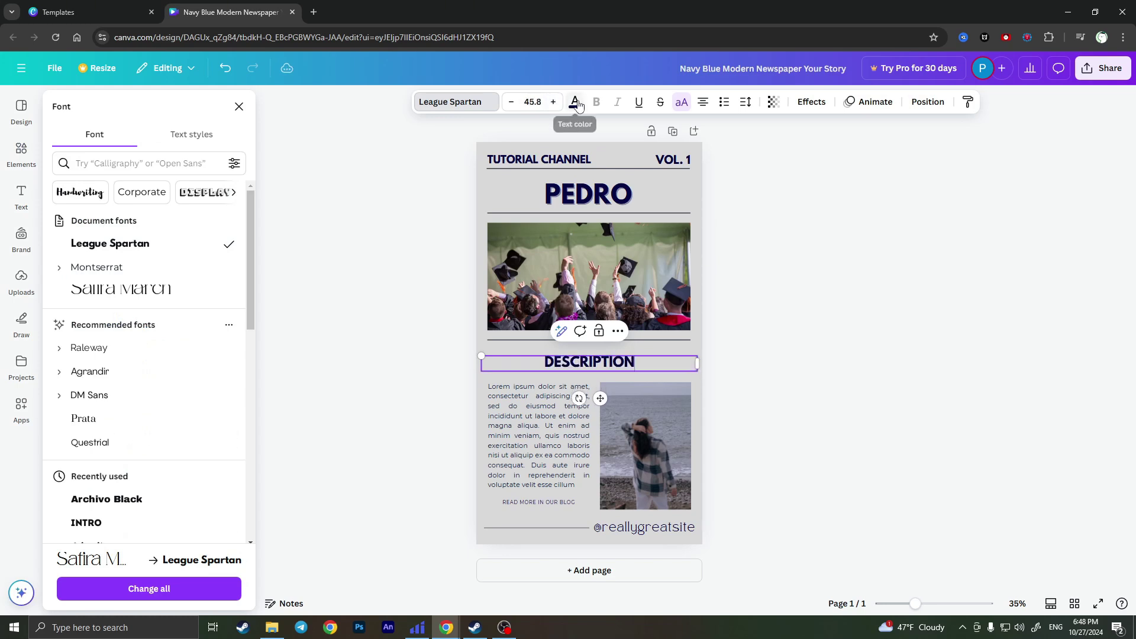
Step: Try a few of the suggested photo colors on the DESCRIPTION heading
left_click(575, 103)
left_click(176, 330)
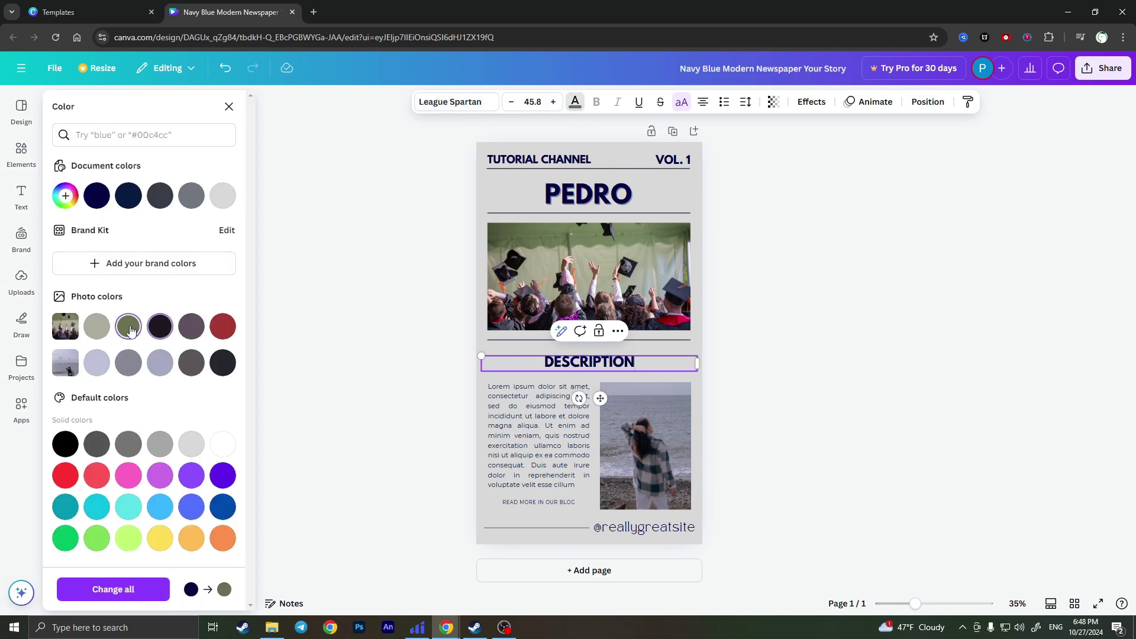
left_click(128, 362)
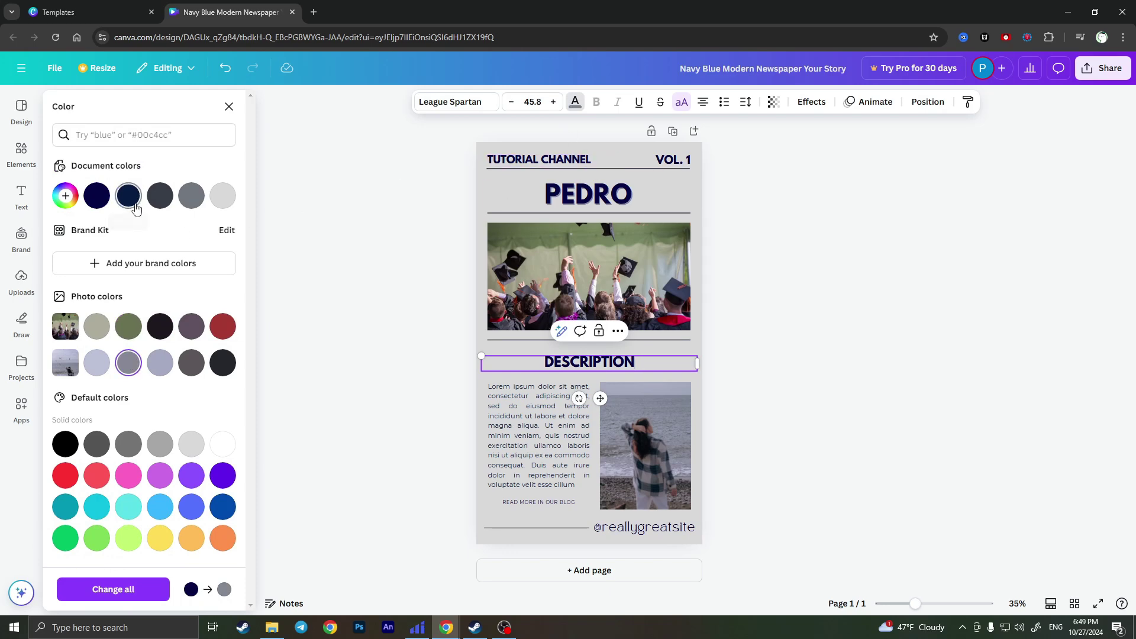
key("Escape")
Step: Replace the woman-by-the-sea photo in the small lower frame with the education photo of stacked books with a green ribbon
left_click(636, 428)
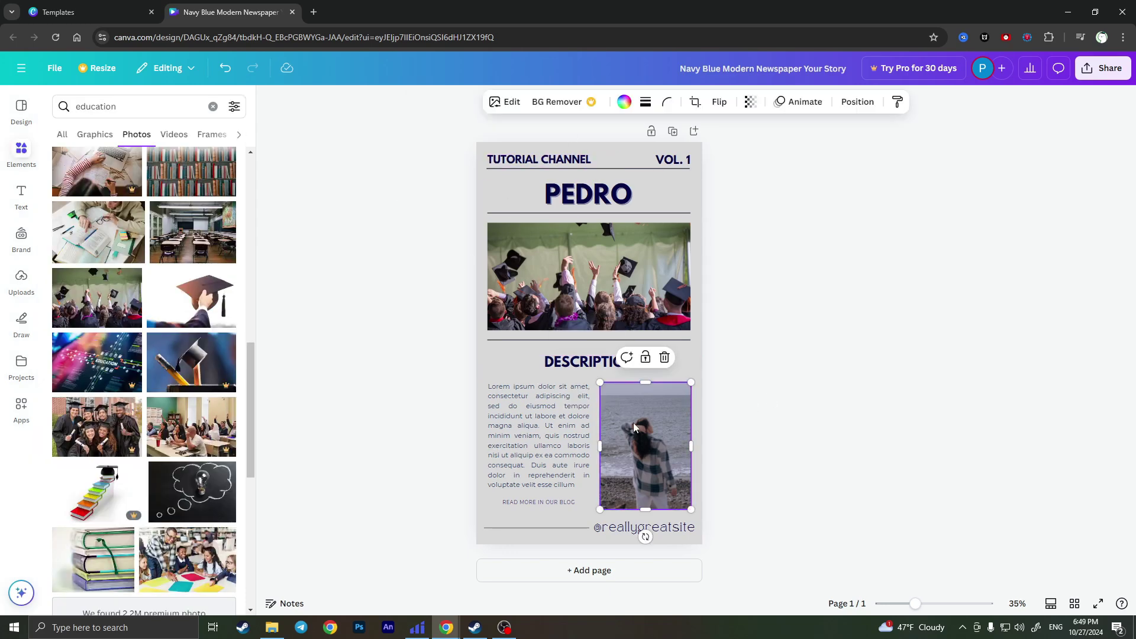
left_click(22, 155)
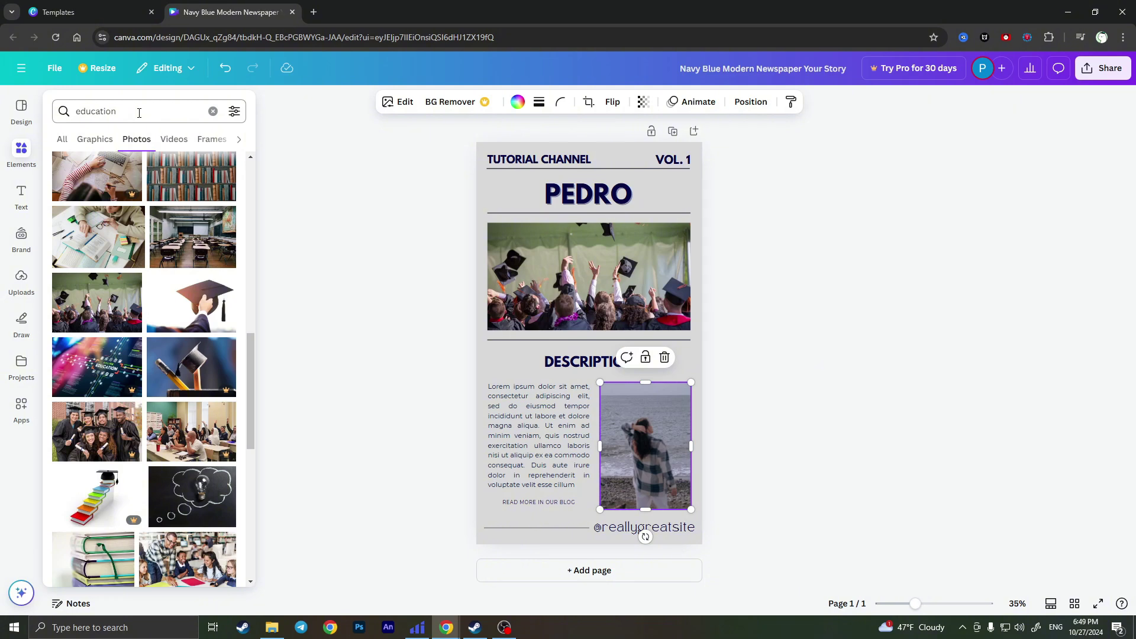
scroll(180, 427, "down", 4)
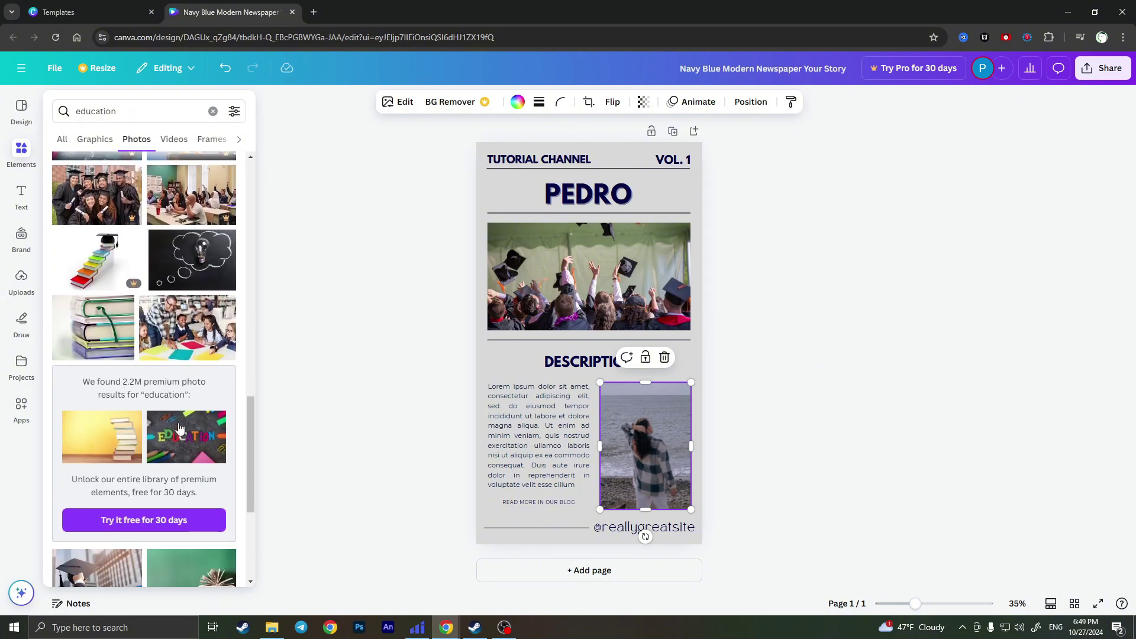
left_click_drag(88, 334, 627, 450)
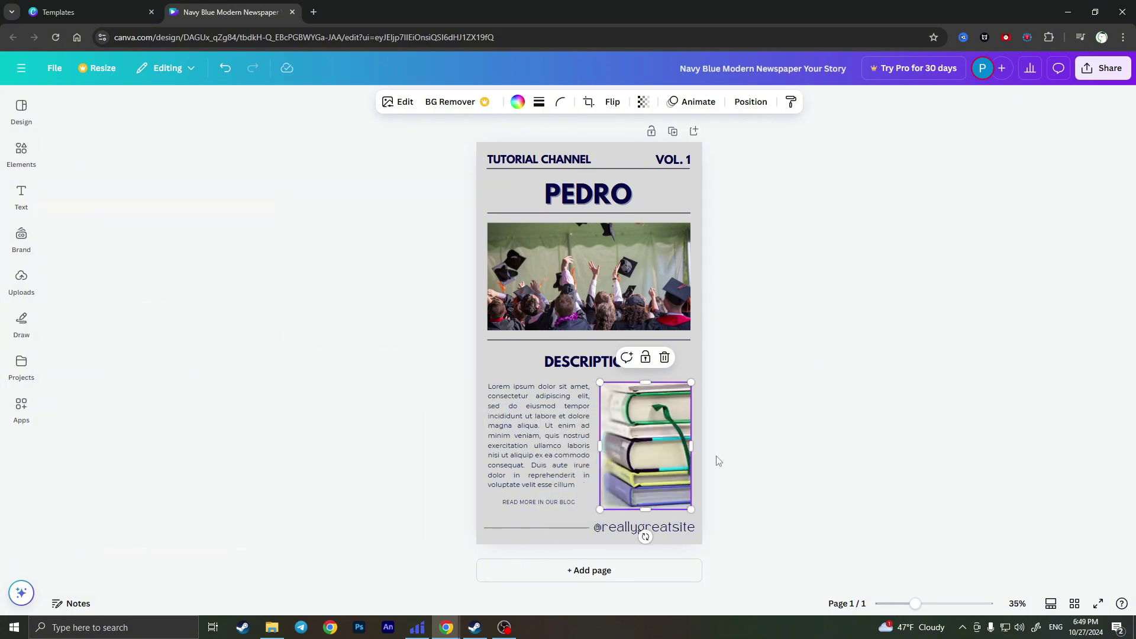
left_click(840, 435)
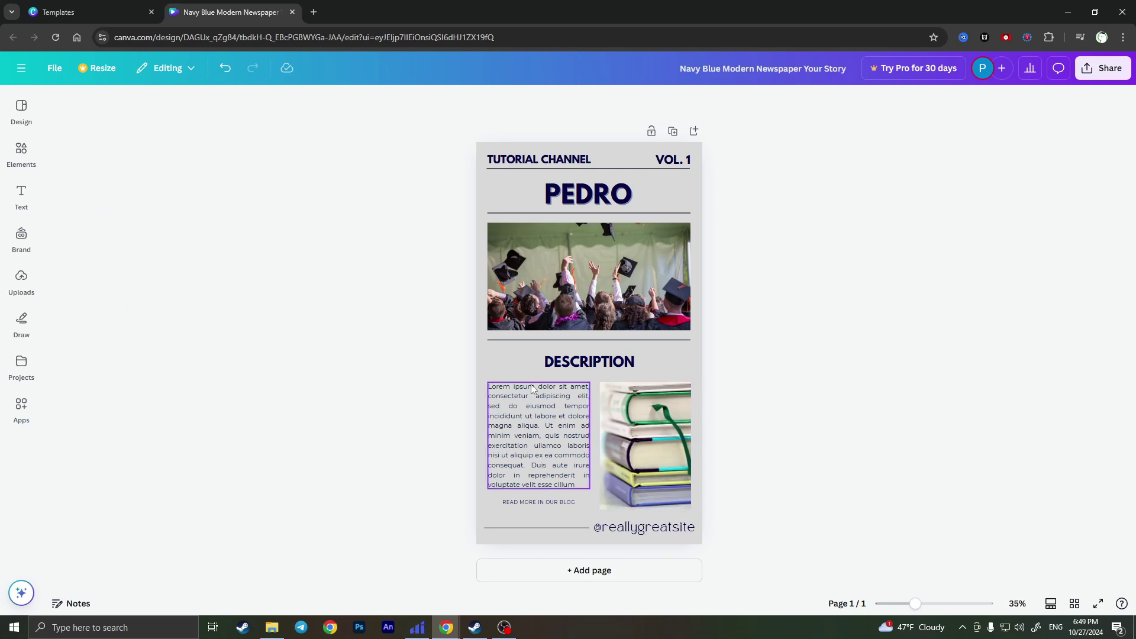
left_click(530, 400)
left_click(854, 448)
double_click(510, 442)
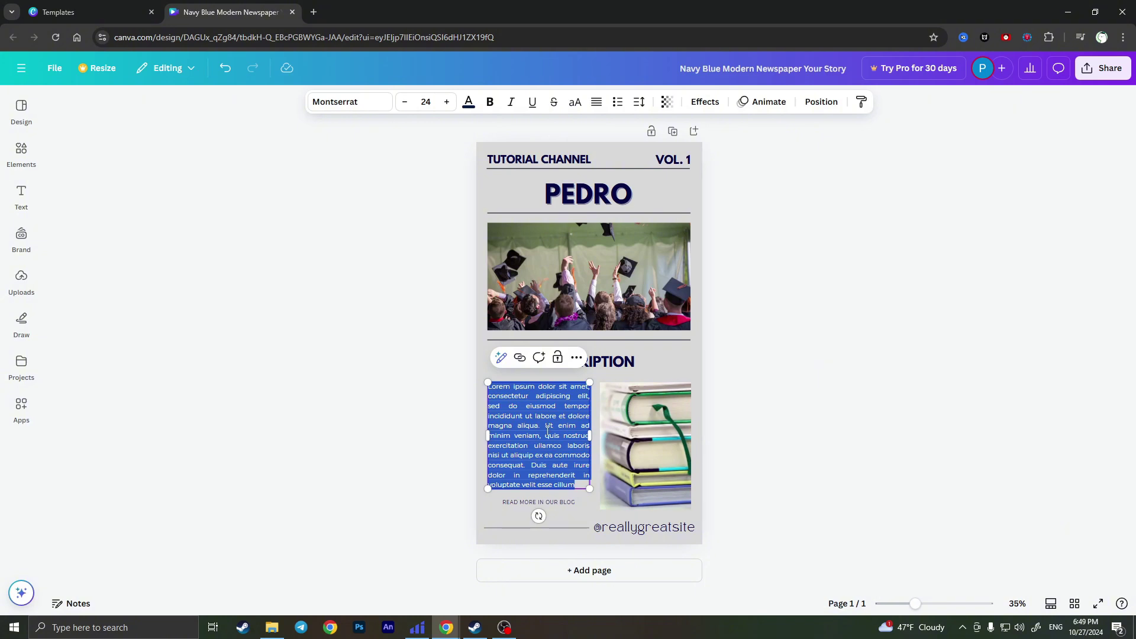
type("Descrip")
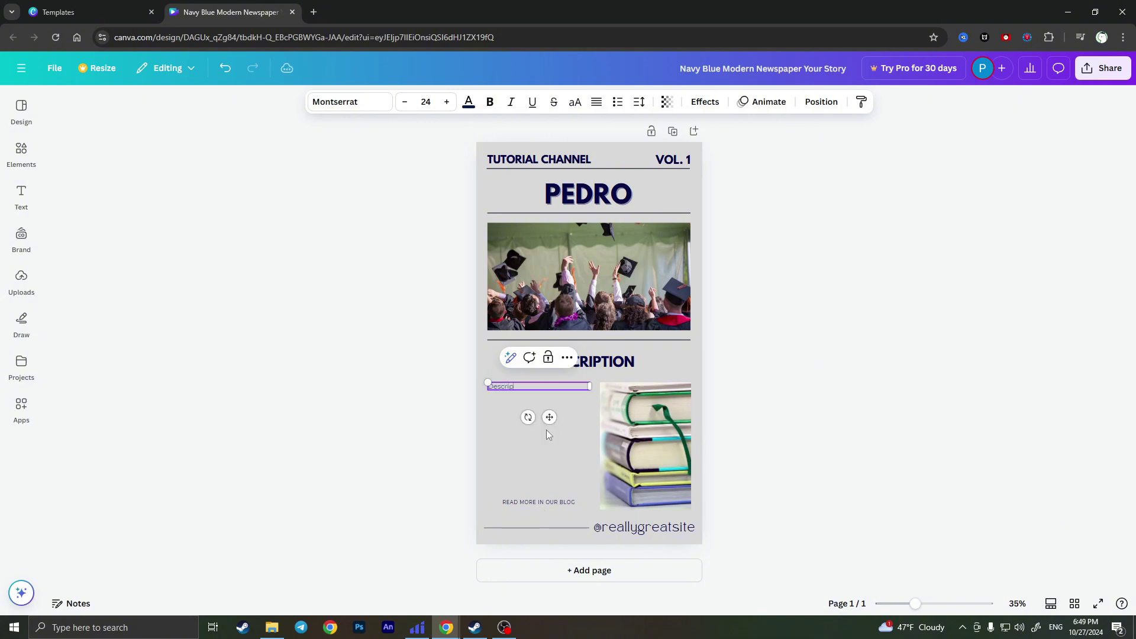
type("tion for tutrial channel")
left_click(795, 424)
left_click(551, 385)
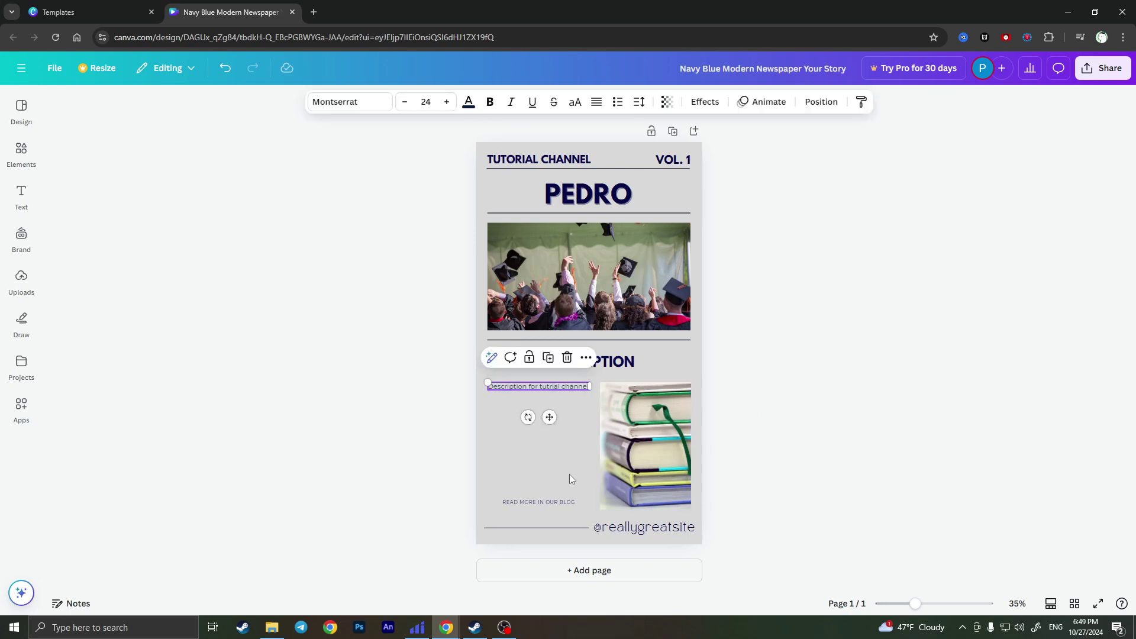
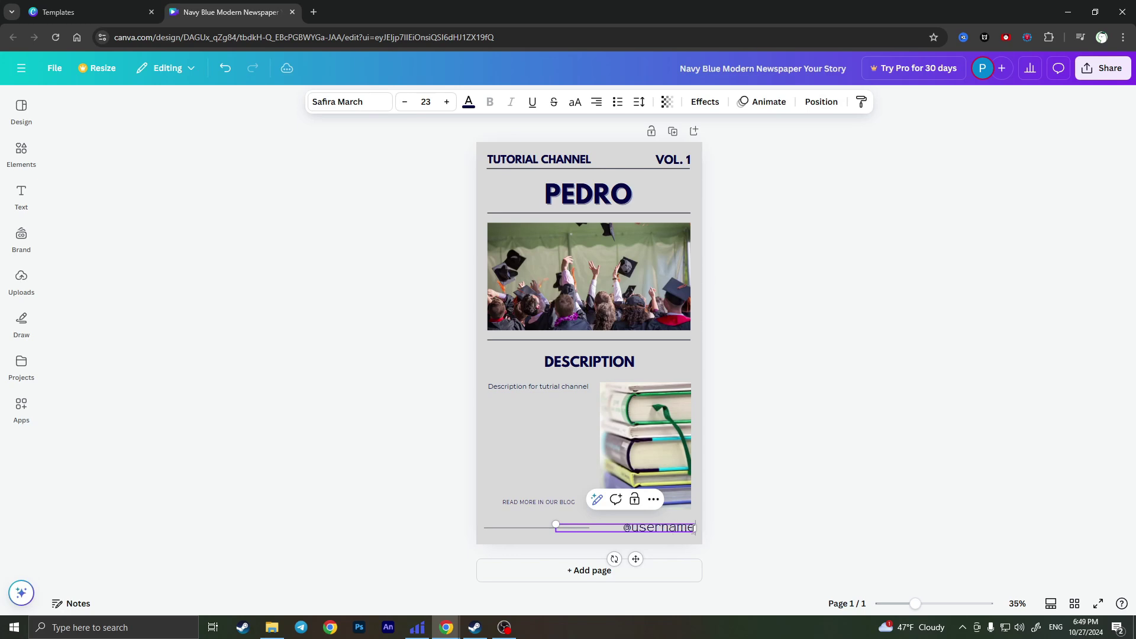
left_click(761, 509)
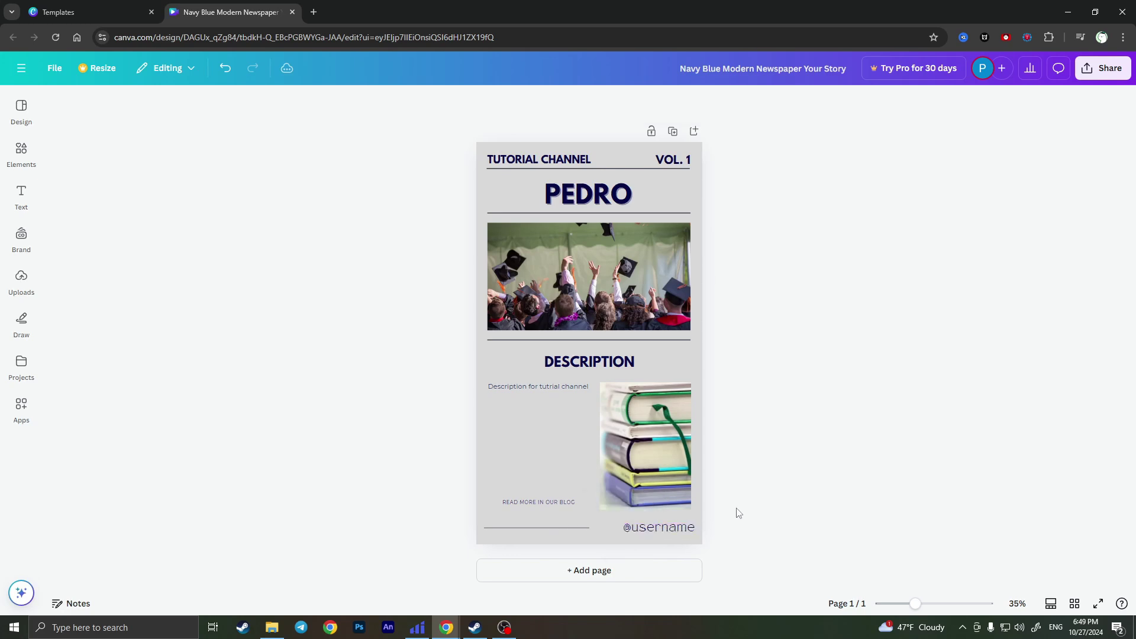
Step: Move the "READ MORE IN OUR BLOG" text and its divider line up, placing the line directly beneath the text
left_click(538, 528)
left_click_drag(538, 527, 532, 506)
left_click(531, 505)
double_click(531, 505)
key("BackSpace")
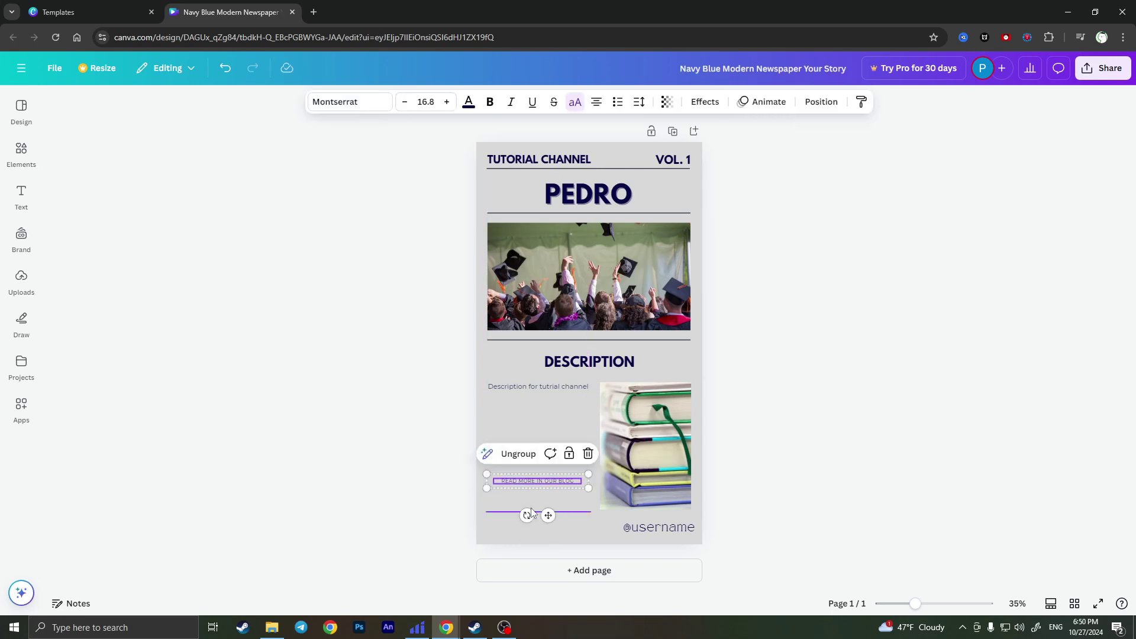
left_click(510, 509)
left_click_drag(511, 512, 513, 496)
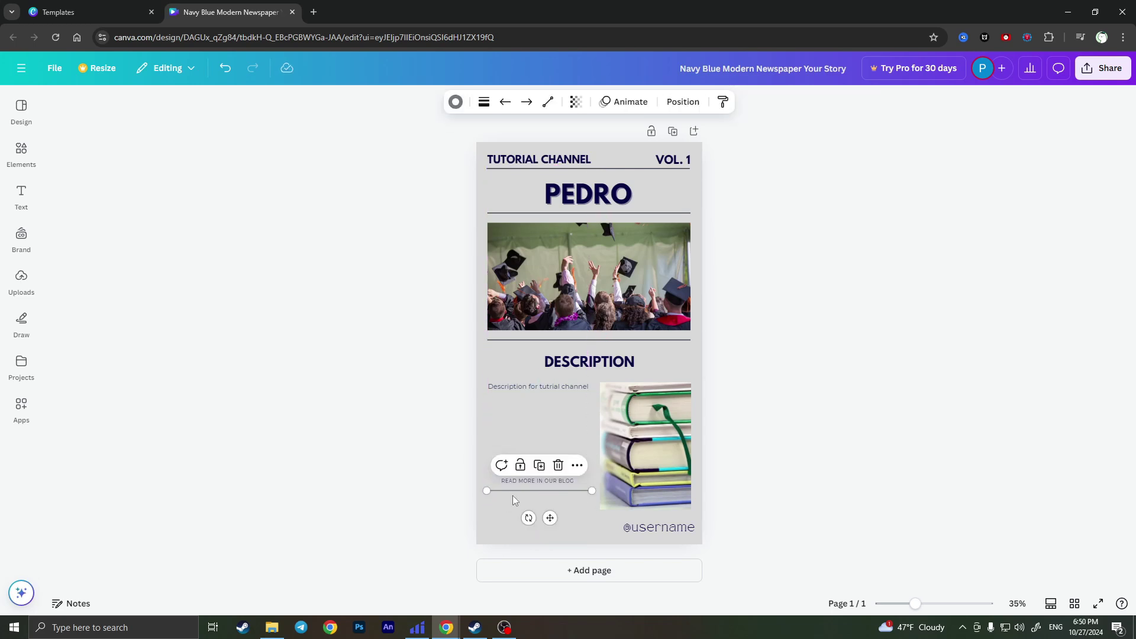
left_click(849, 518)
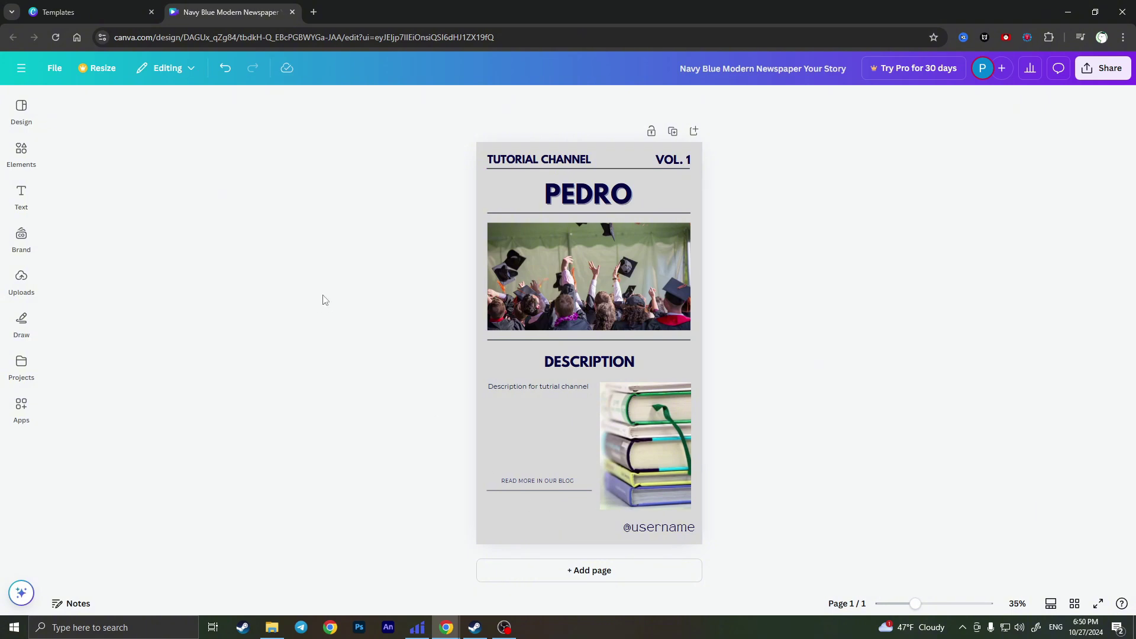
Step: Search the elements library for "youtube" in place of the education search
left_click(34, 162)
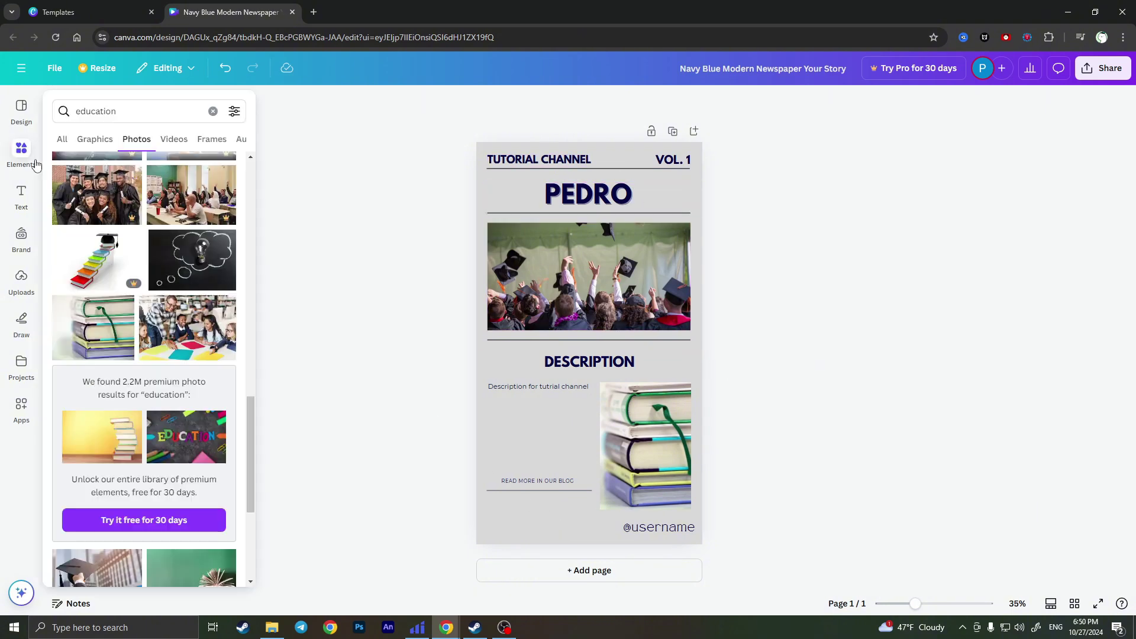
left_click(160, 104)
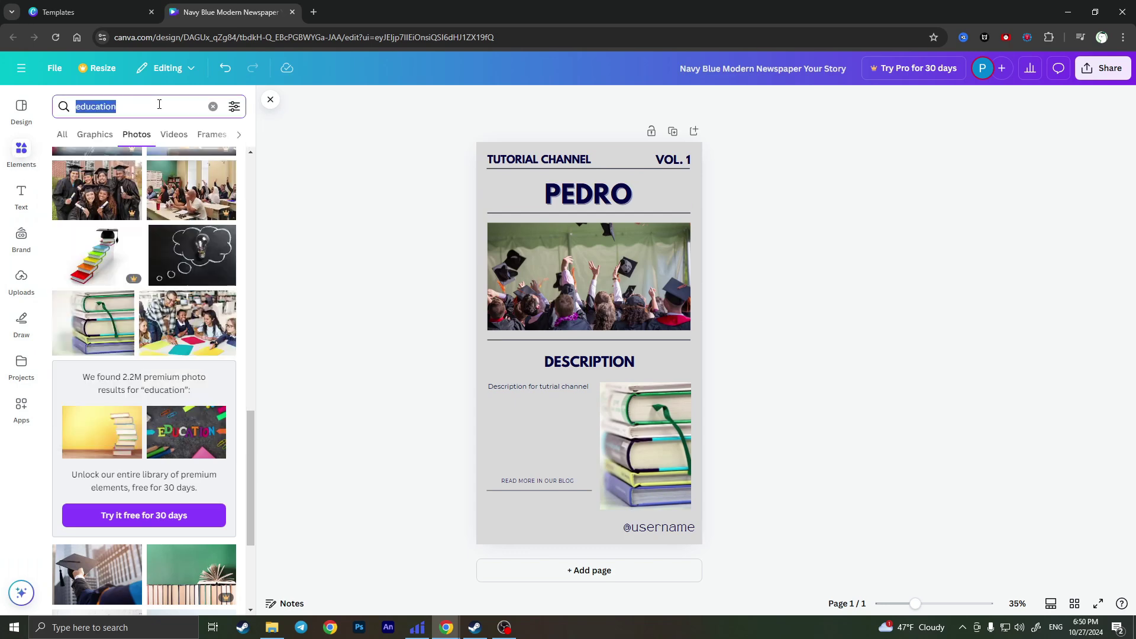
type("youtube")
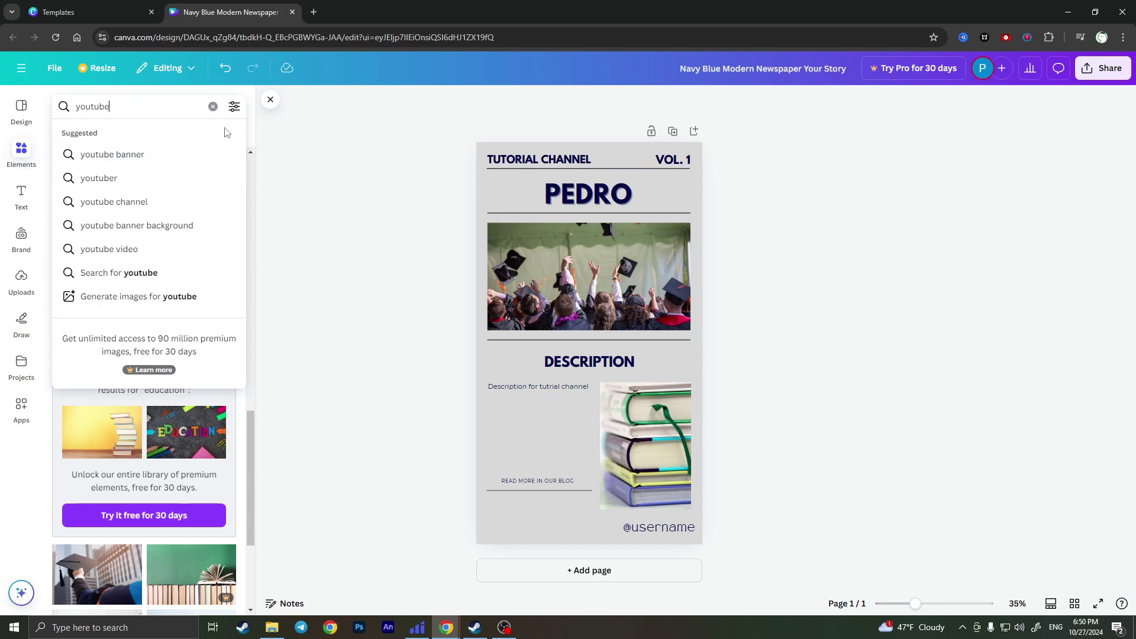
left_click(112, 177)
left_click(126, 106)
key("BackSpace")
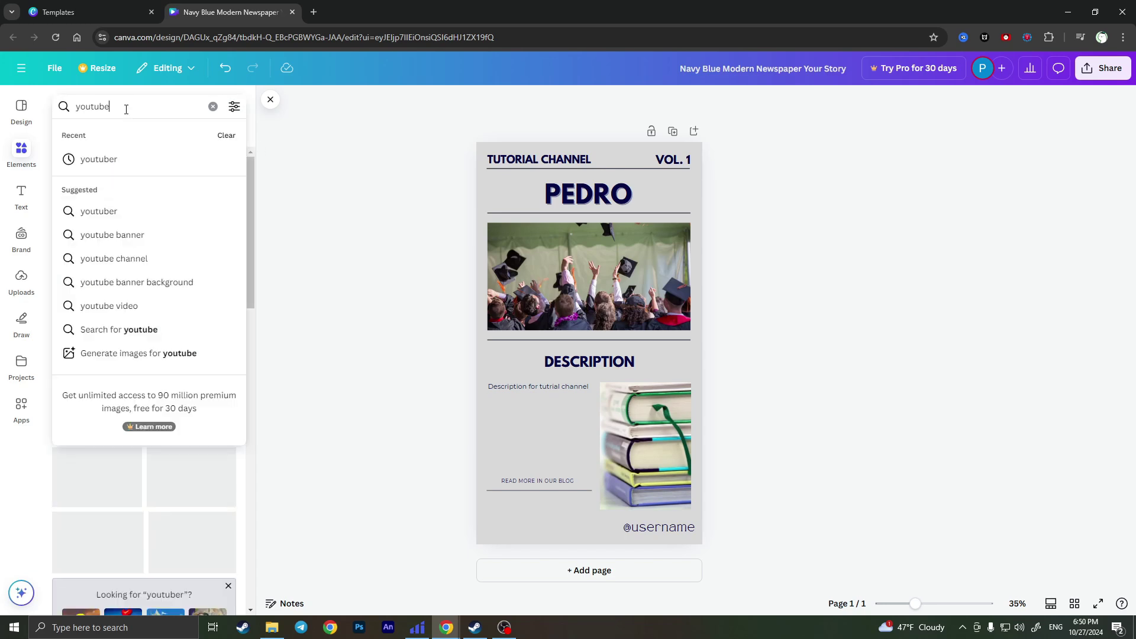
key("Return")
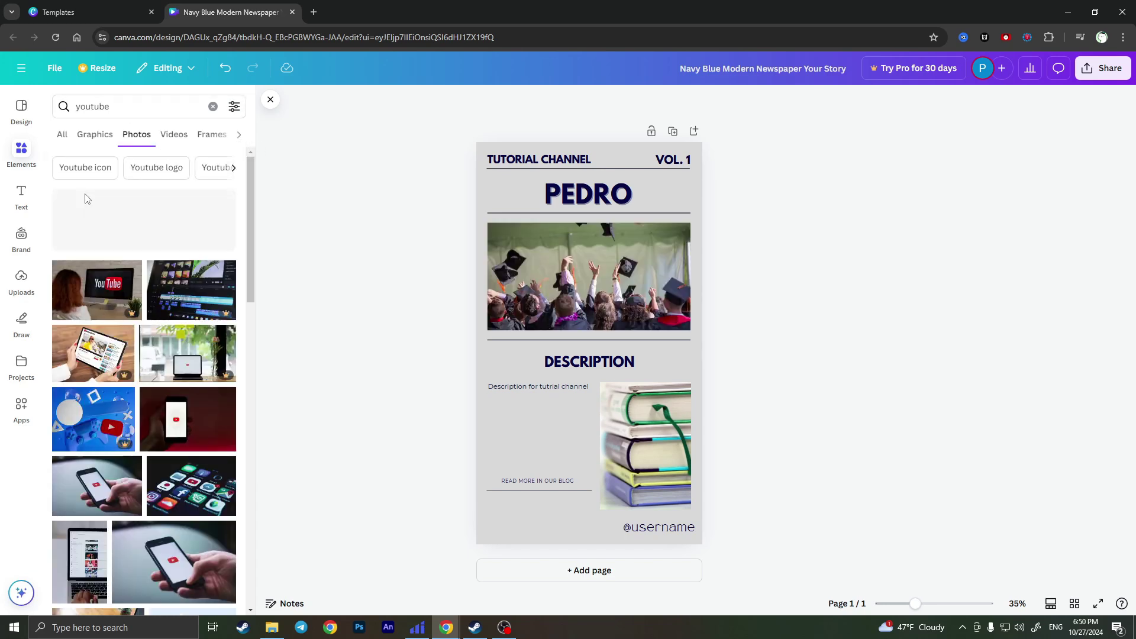
Step: Narrow the element search to "Youtube icon" and show only graphics
left_click(84, 172)
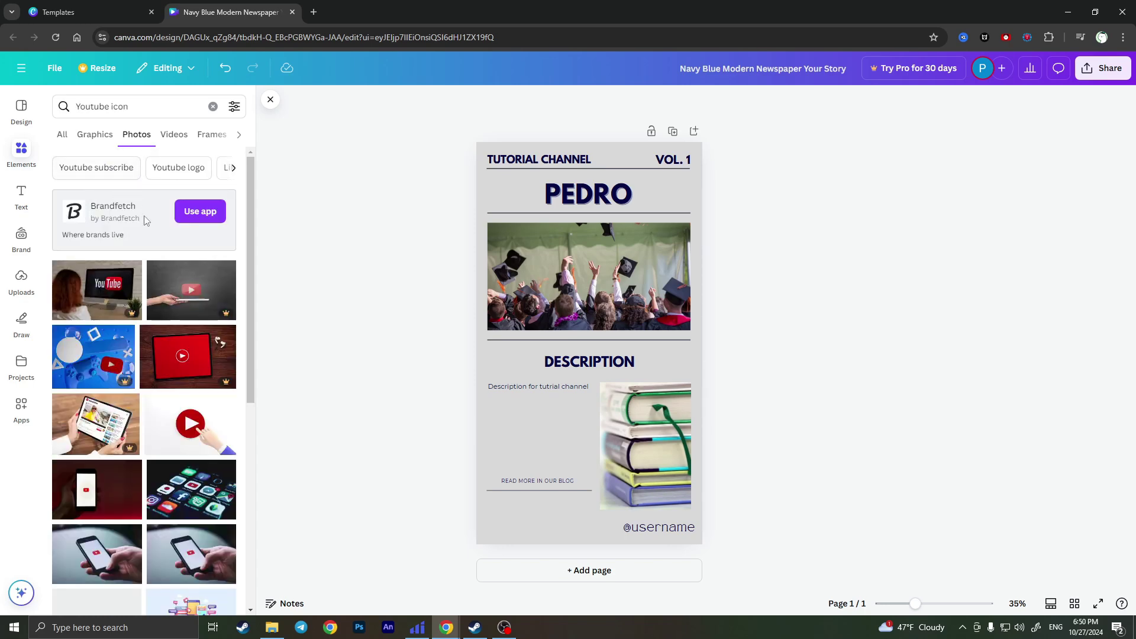
scroll(187, 374, "down", 5)
scroll(187, 374, "down", 5)
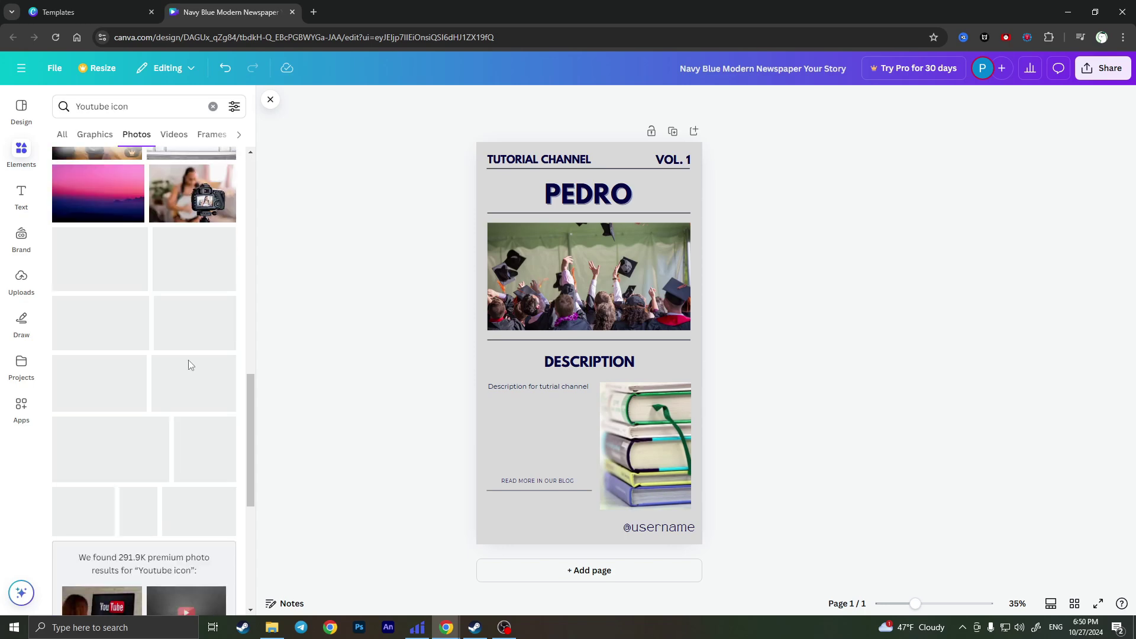
scroll(178, 367, "up", 15)
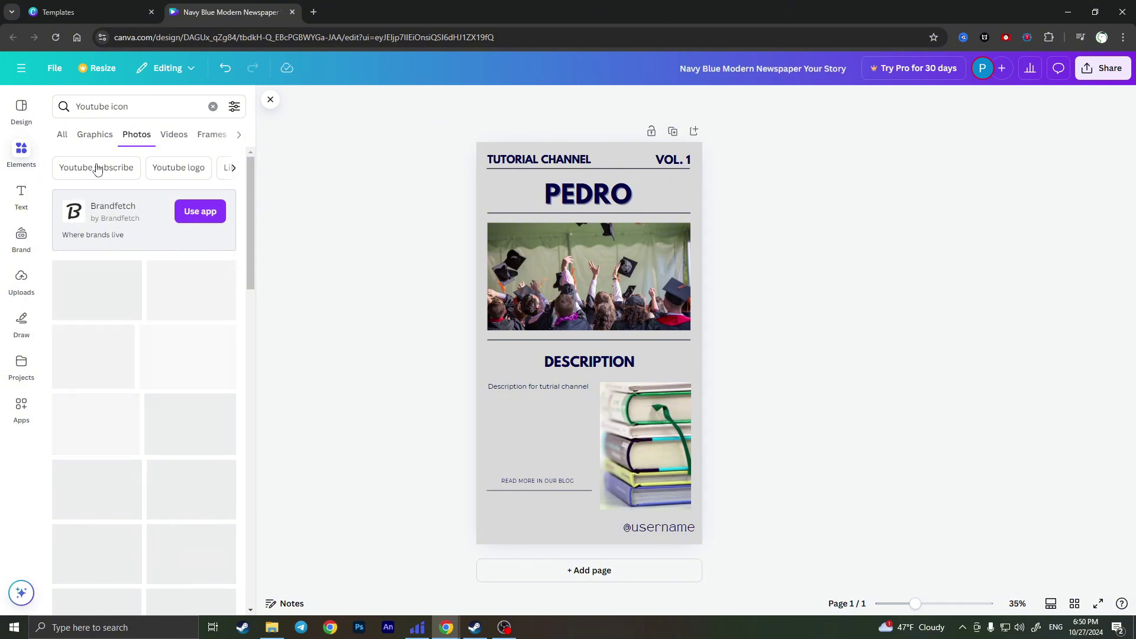
left_click(93, 135)
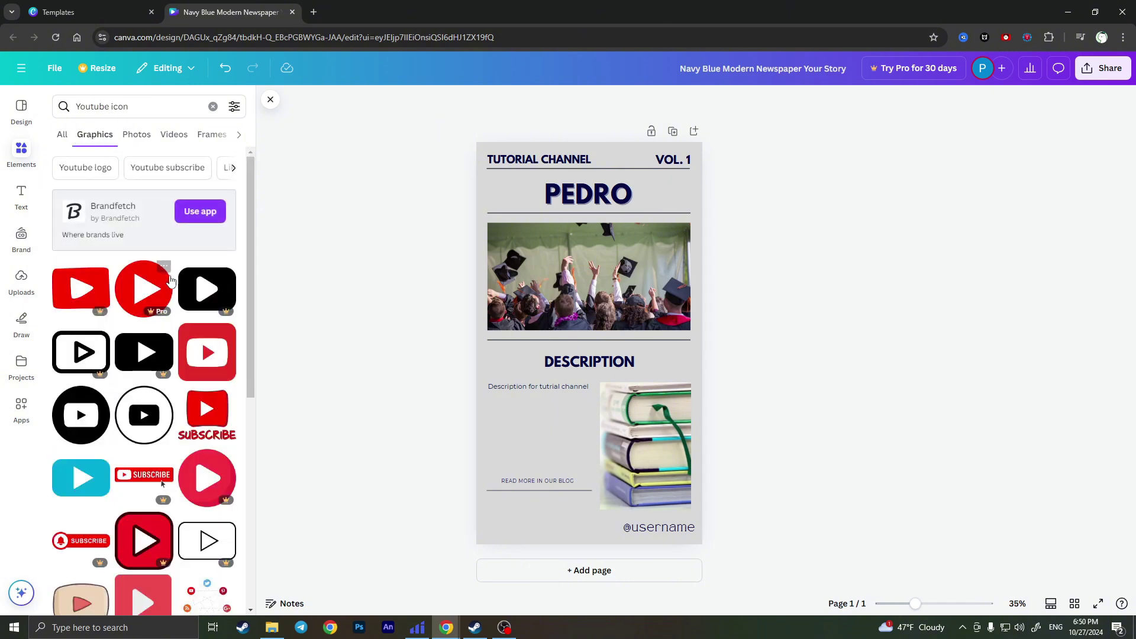
scroll(82, 309, "down", 2)
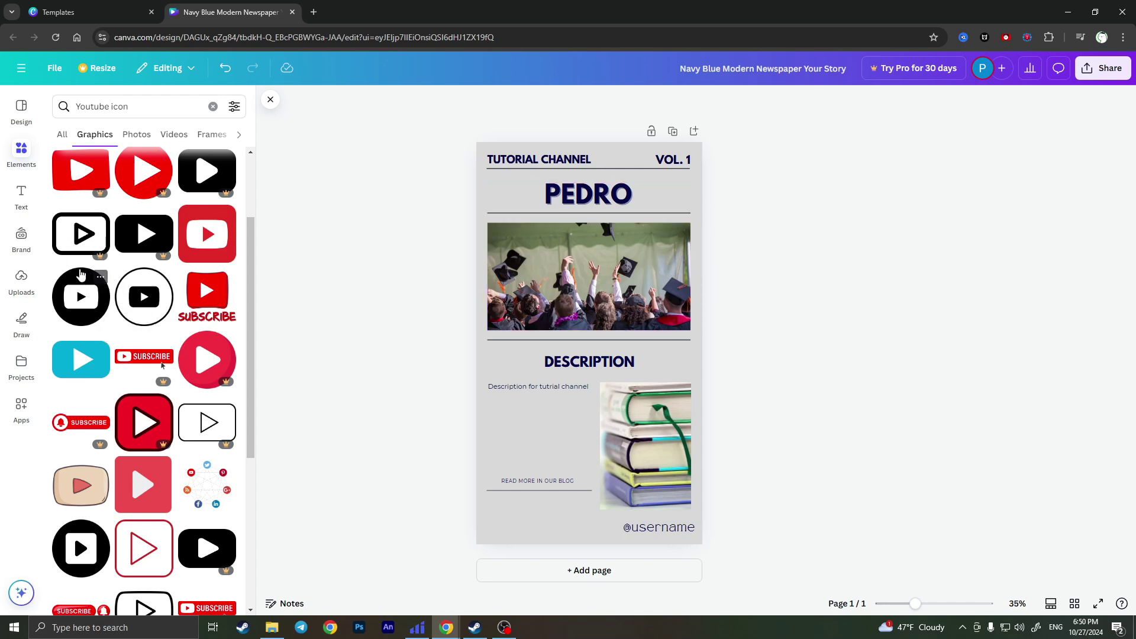
Step: Add the black circular YouTube icon, shrink it and place it under the left end of the line below "READ MORE IN OUR BLOG"
left_click(81, 295)
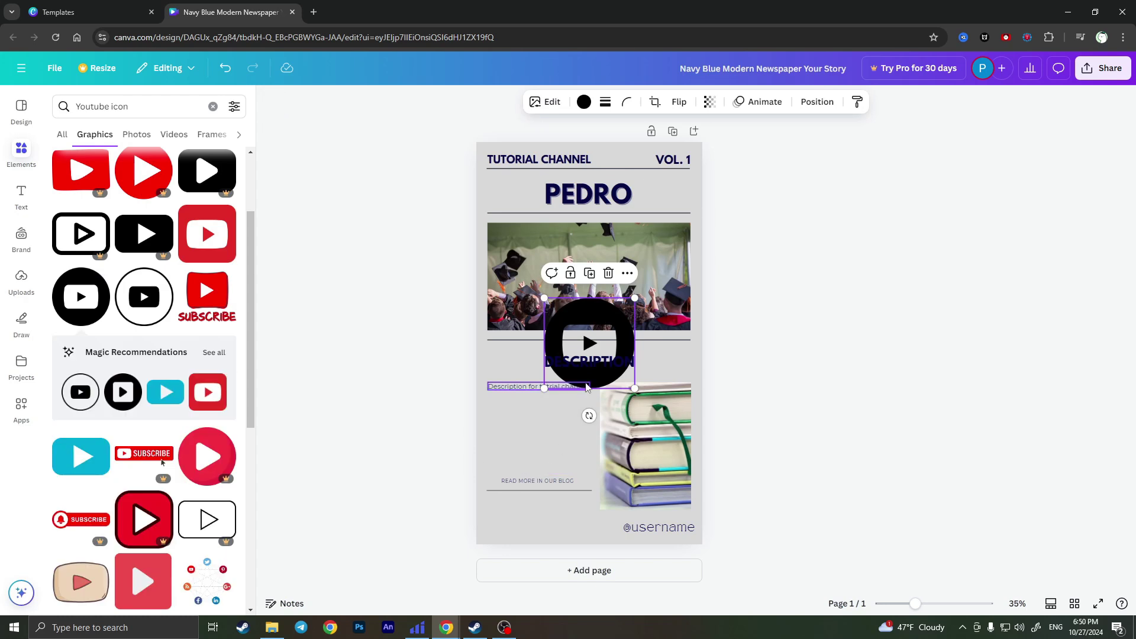
left_click_drag(586, 384, 538, 528)
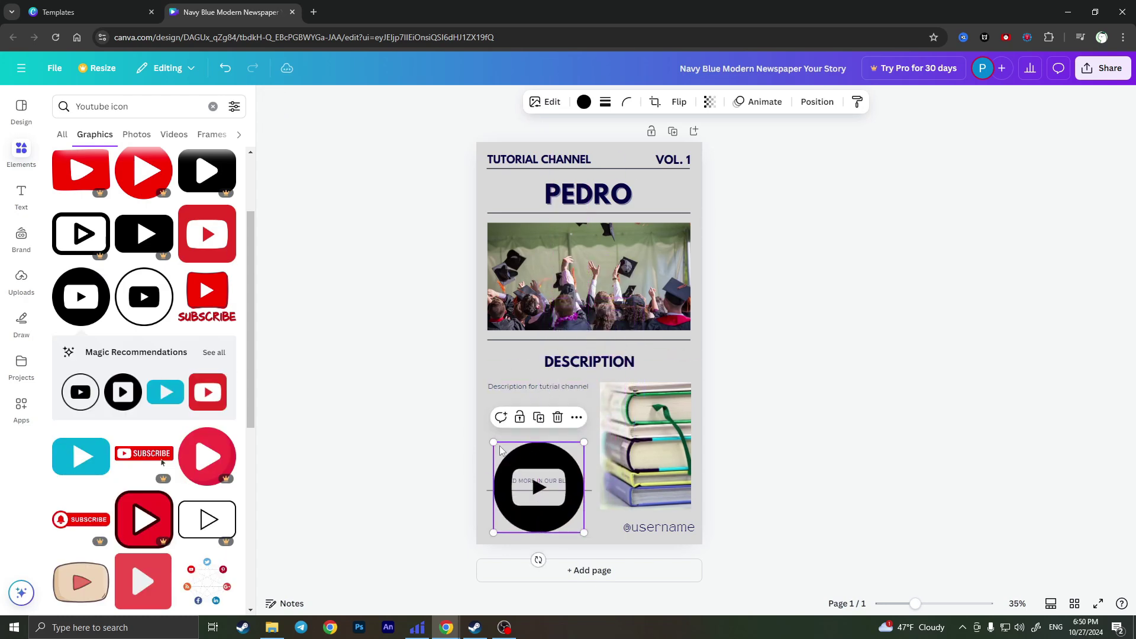
left_click_drag(498, 441, 543, 505)
key("Escape")
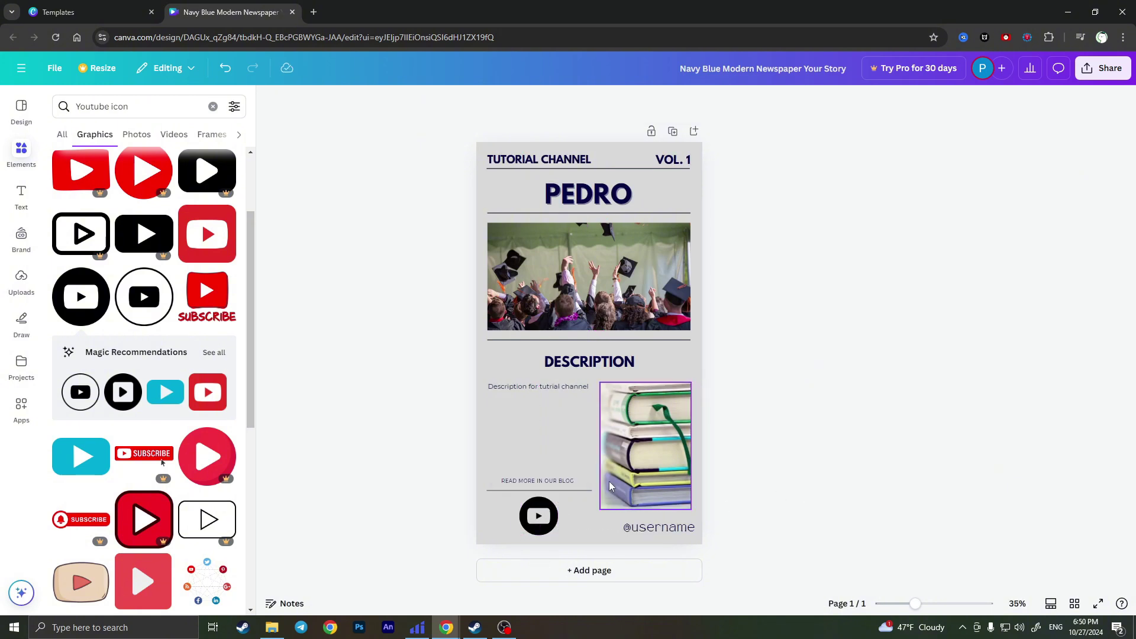
left_click_drag(545, 515, 519, 510)
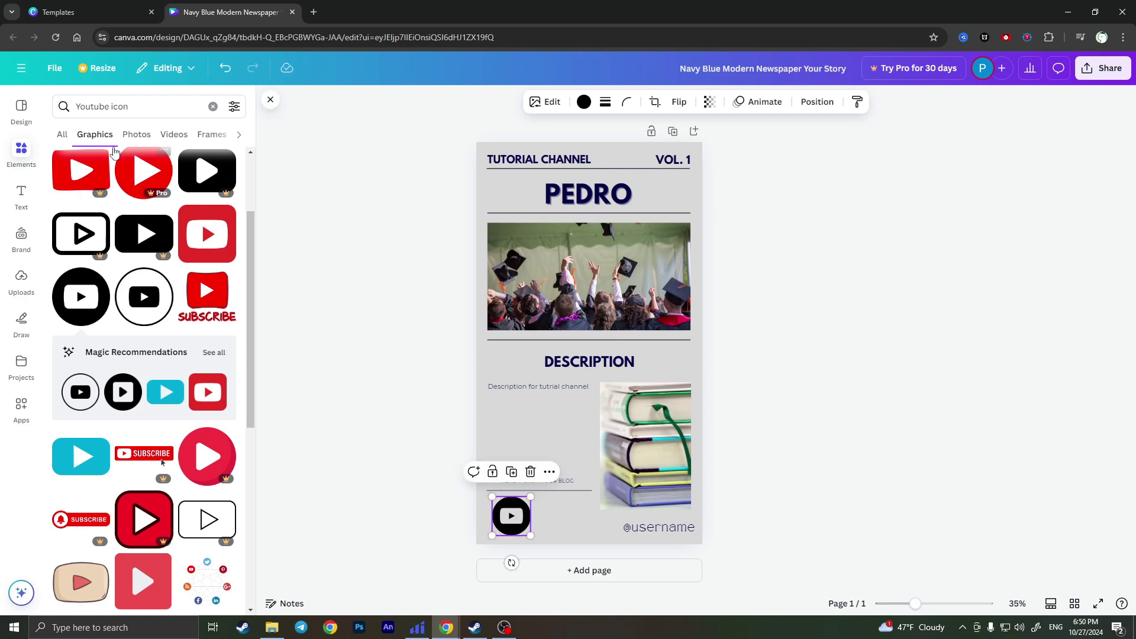
Step: Search the graphics for "x icon", add the solid black X and place it at a small size beside the YouTube icon
left_click_drag(110, 107, 82, 106)
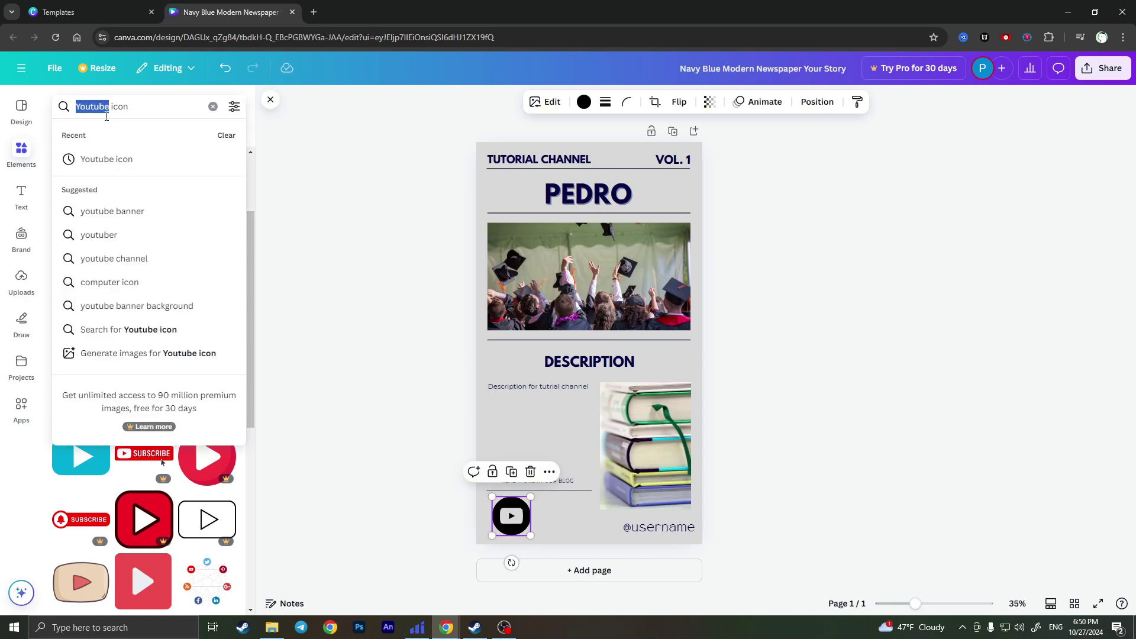
type("x")
key("Return")
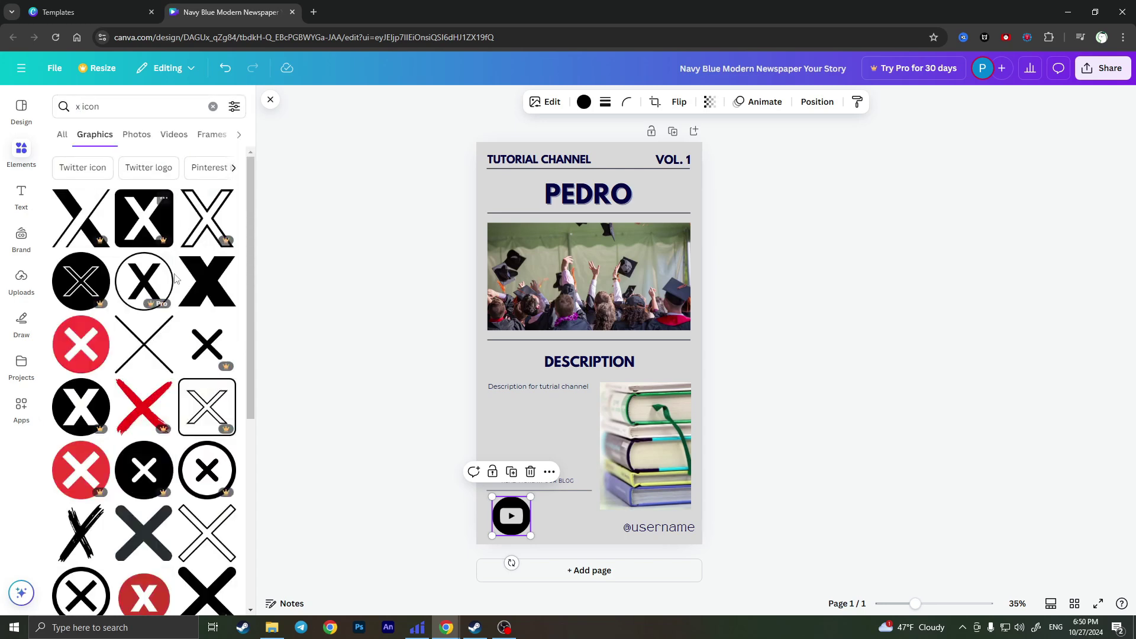
left_click(207, 281)
left_click_drag(544, 304, 541, 500)
left_click(725, 512)
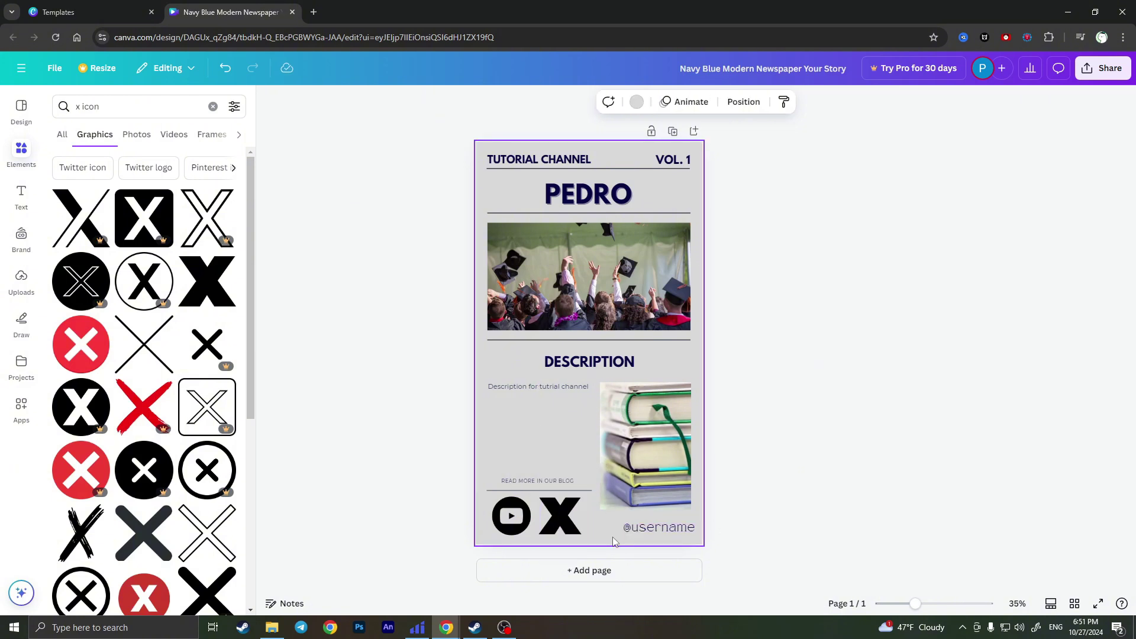
left_click(779, 405)
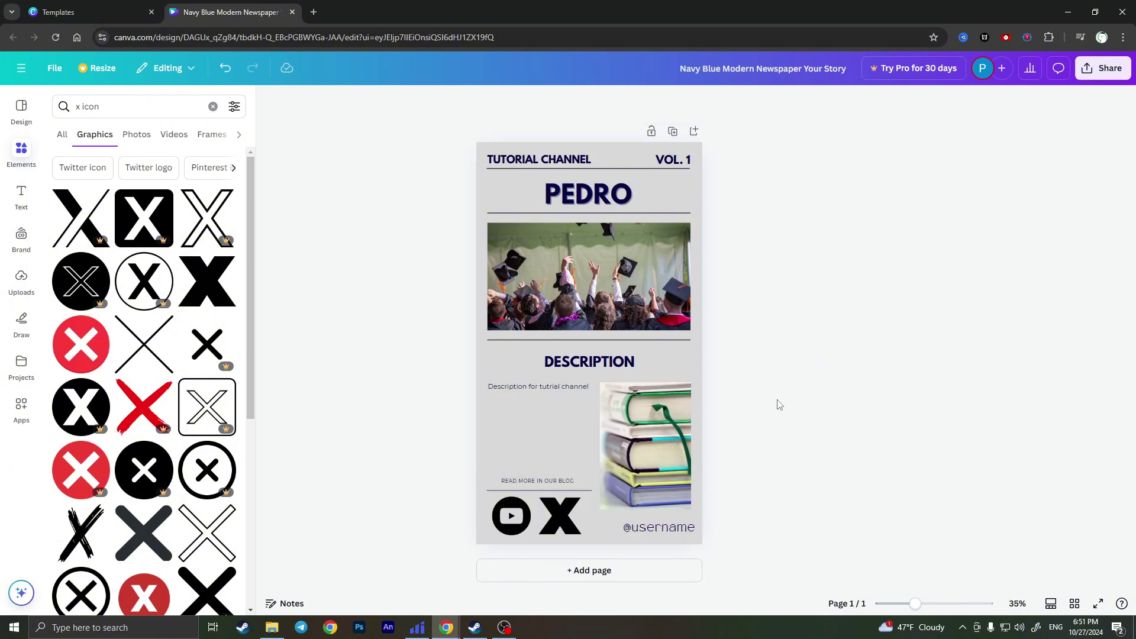
Step: Add a blank page to the design and duplicate page 1
left_click(612, 572)
scroll(716, 481, "up", 8)
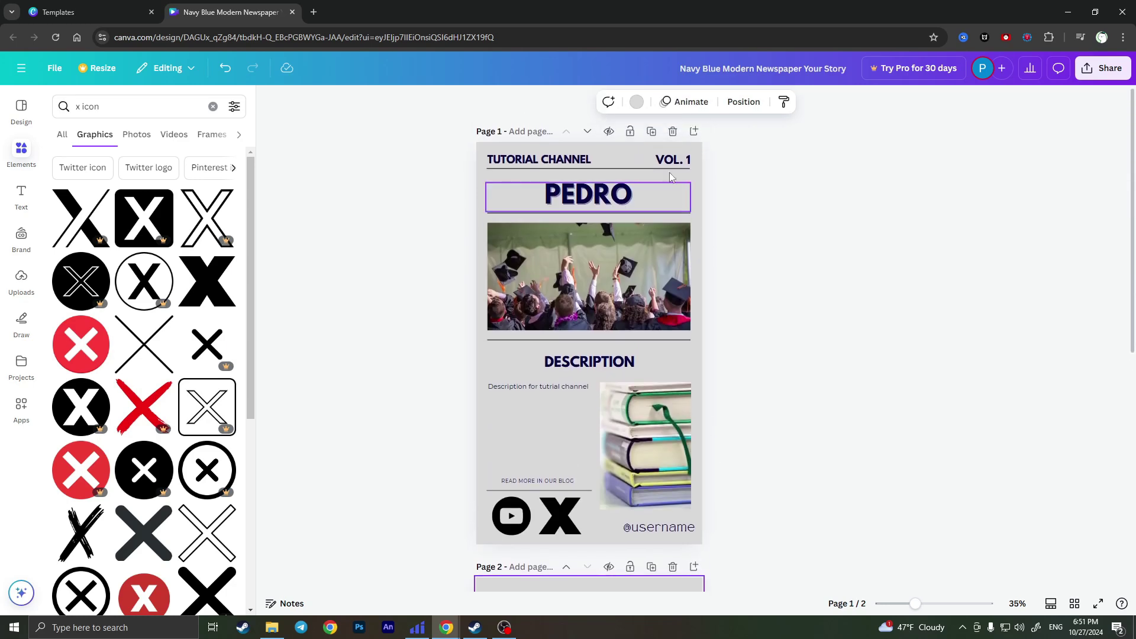
left_click(652, 131)
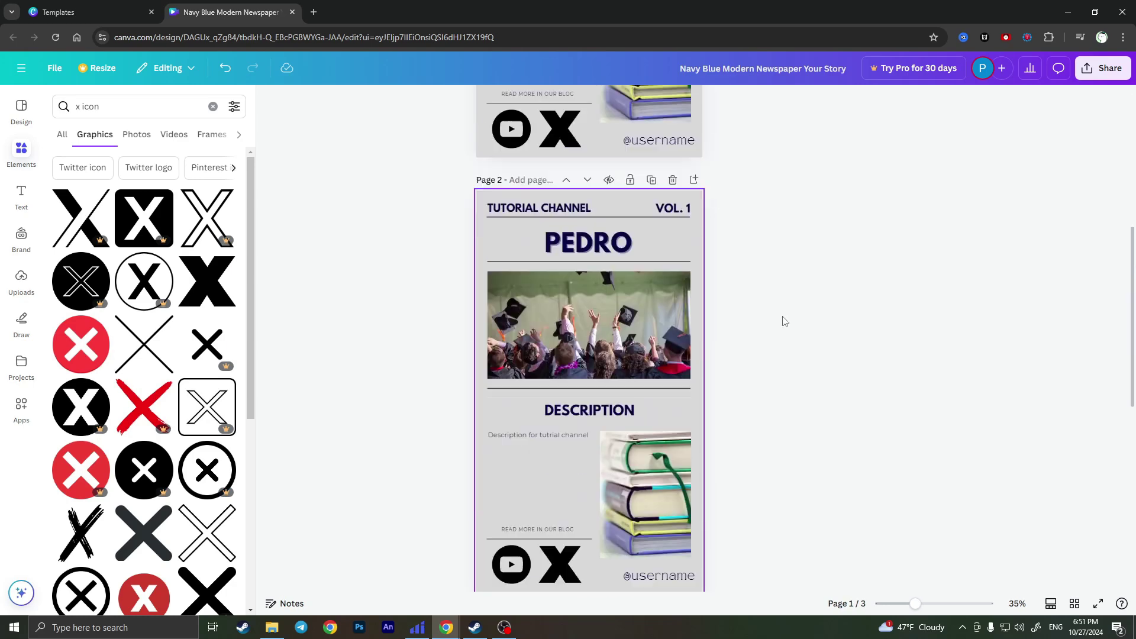
Step: Change the volume text on the duplicated page 2 to "VOL. 2"
left_click(681, 227)
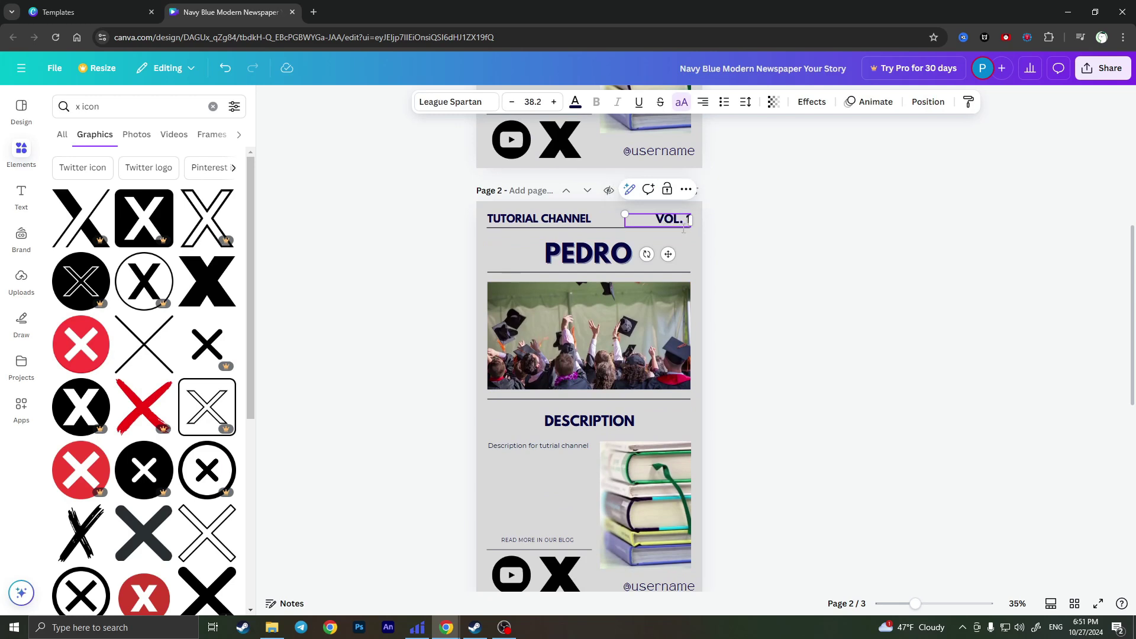
type("2")
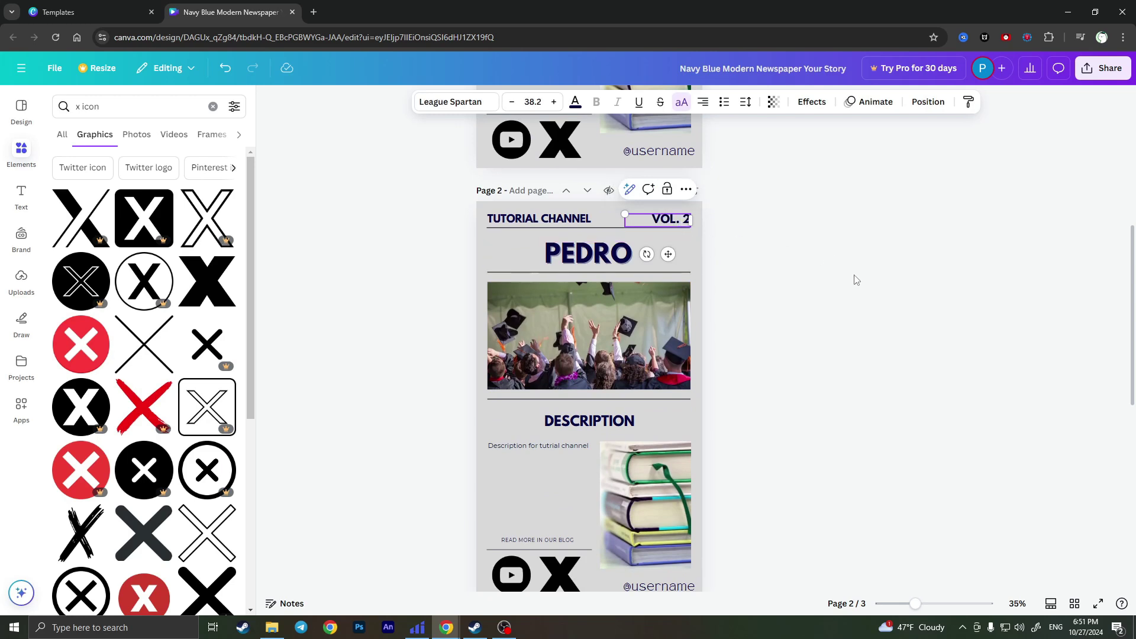
left_click(855, 279)
scroll(606, 363, "down", 2)
scroll(579, 445, "up", 3)
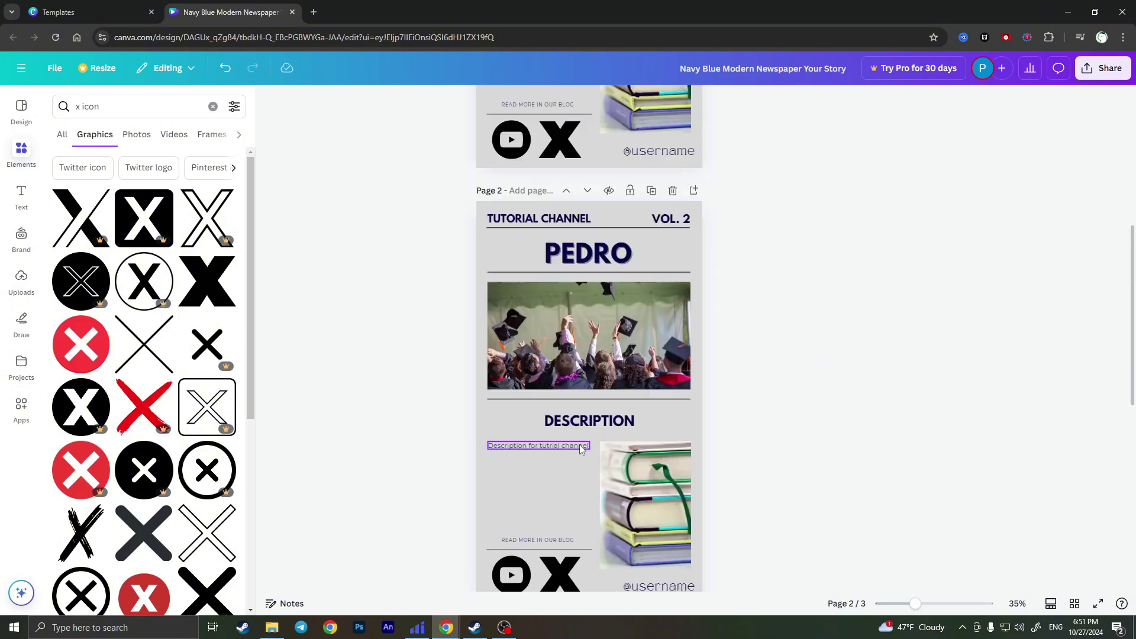
scroll(494, 457, "down", 3)
scroll(637, 453, "up", 4)
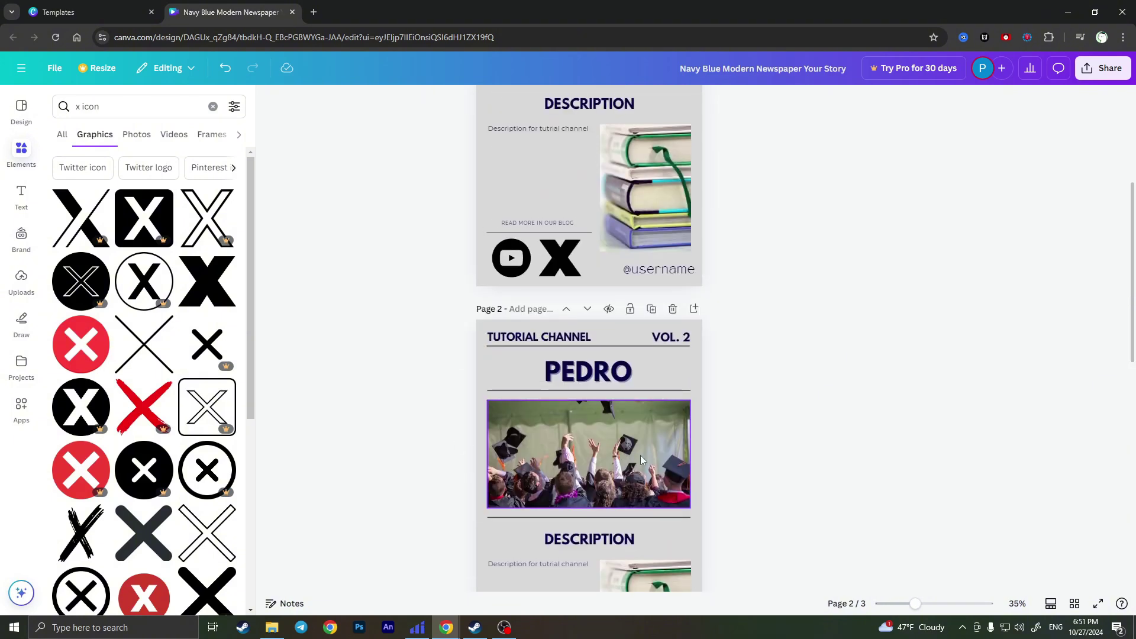
scroll(653, 462, "up", 3)
scroll(652, 458, "up", 2)
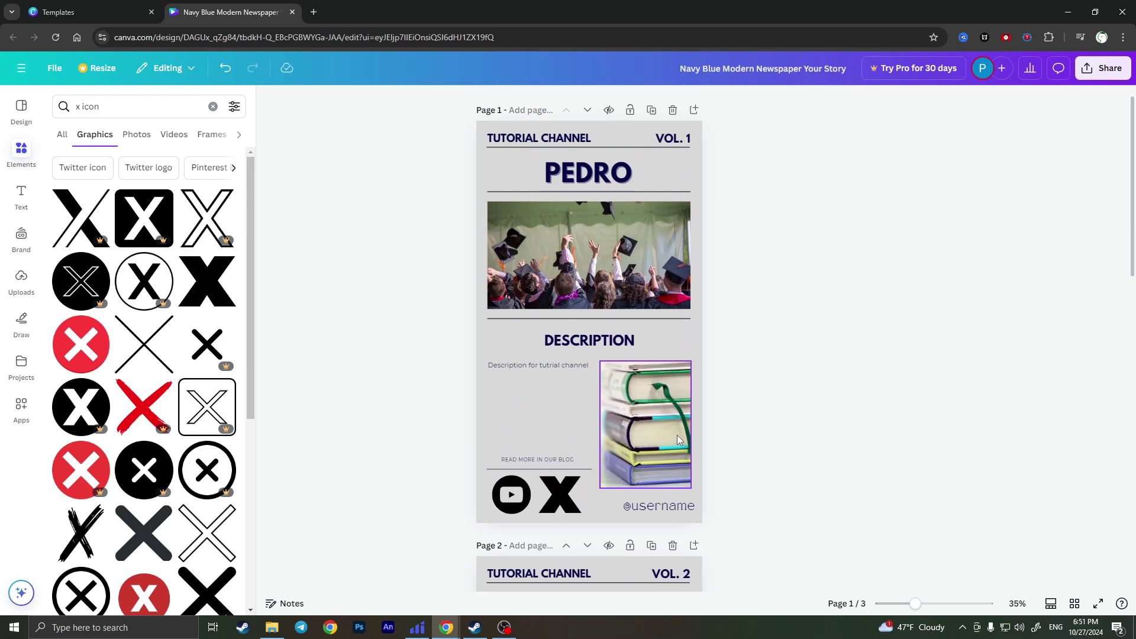
Step: Set up a PNG download of the design limited to pages 1 and 2, leaving out the blank page 3
left_click(1103, 68)
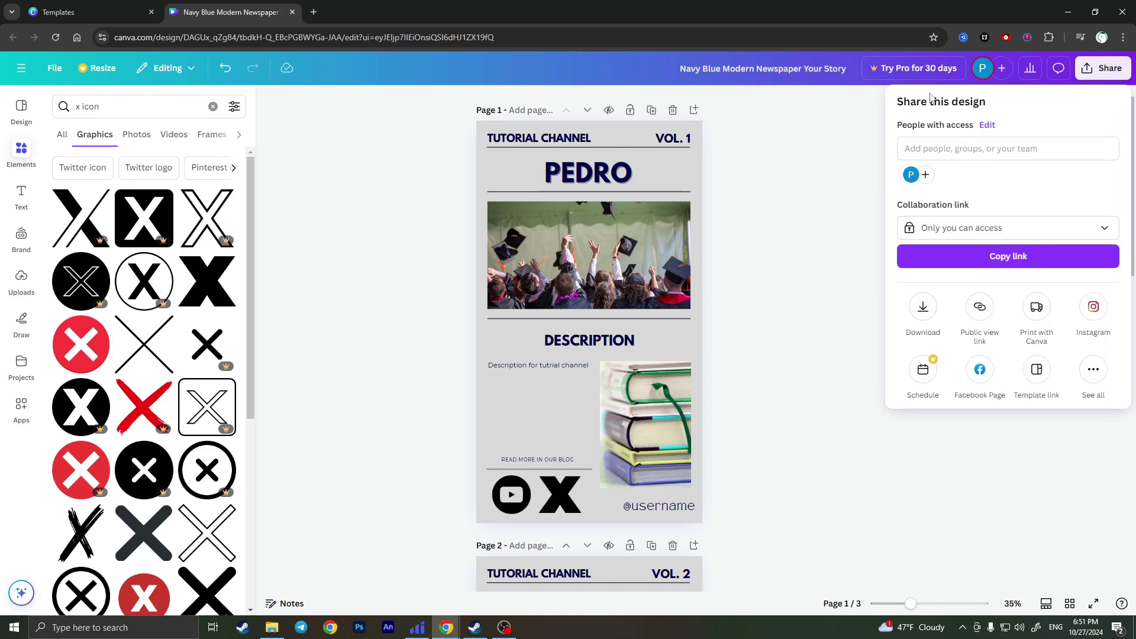
left_click(922, 312)
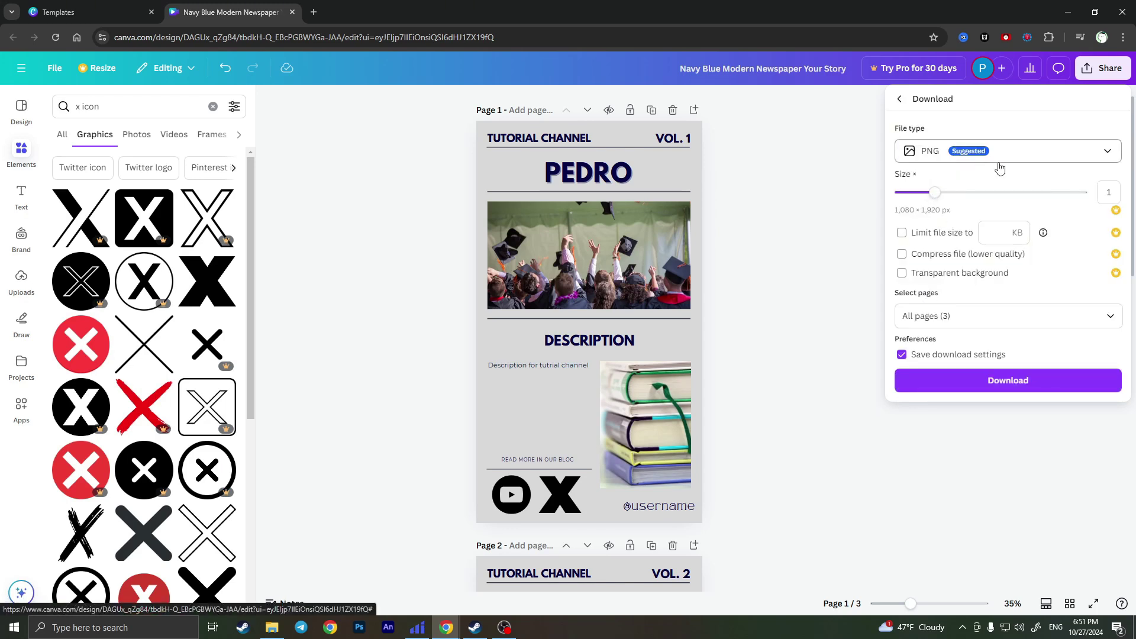
left_click(954, 152)
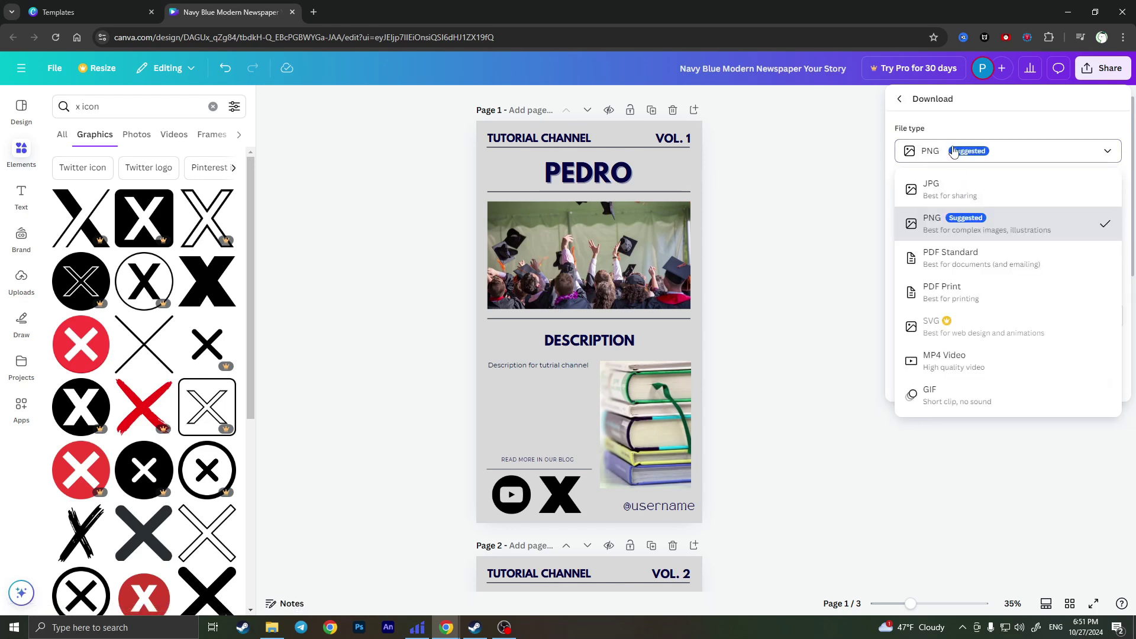
left_click(1042, 153)
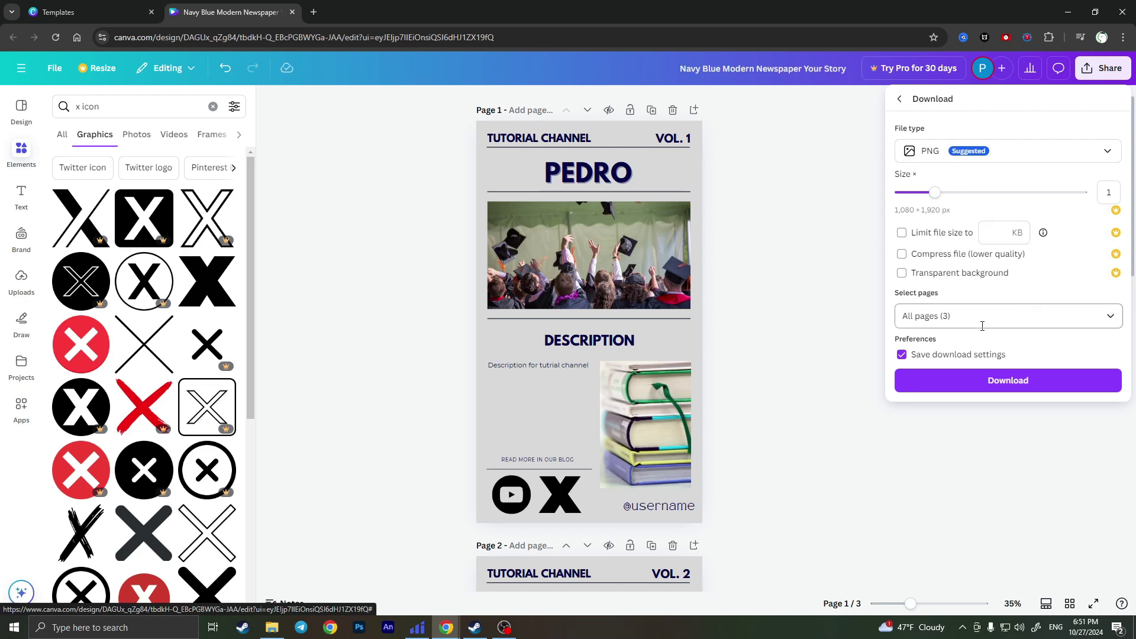
left_click(1105, 322)
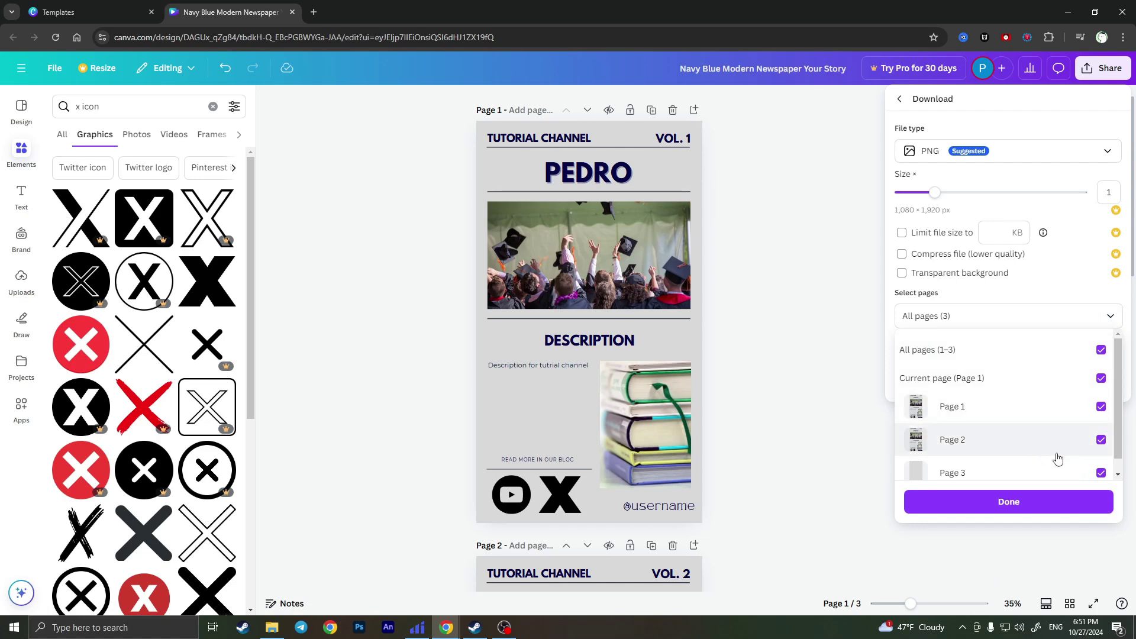
left_click(1100, 473)
left_click(1104, 320)
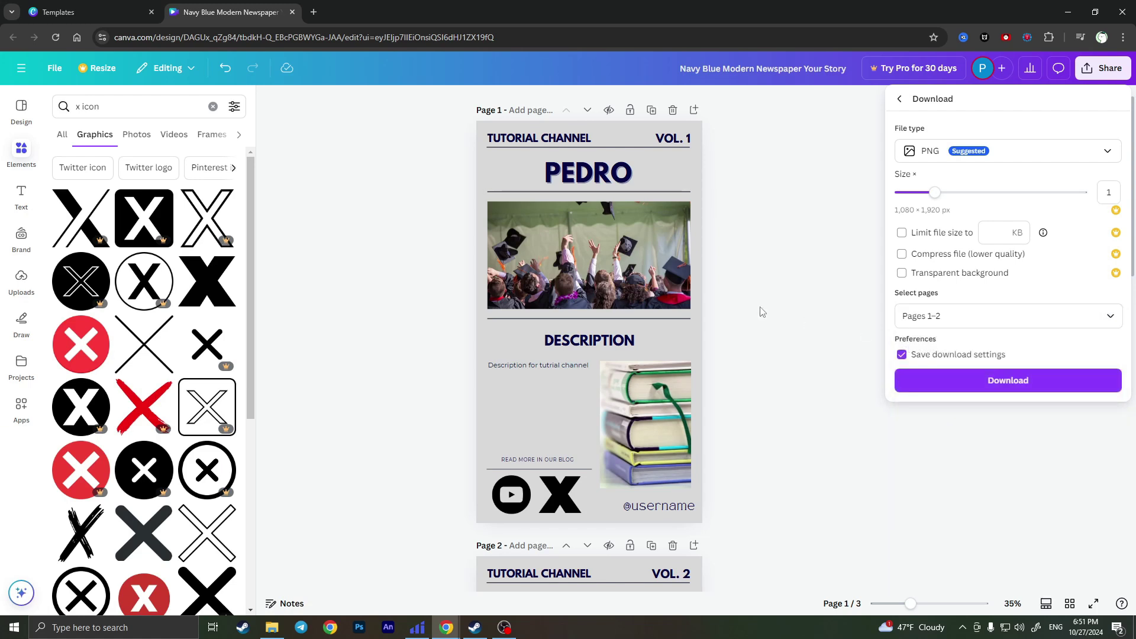